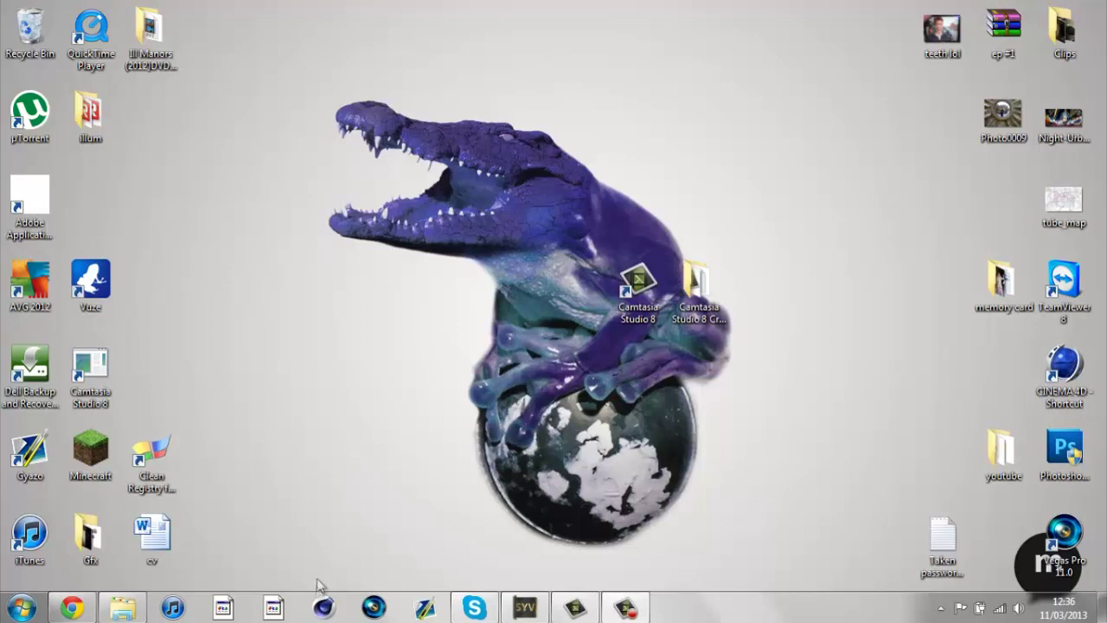
Step: Open CINEMA 4D and set the render output size to 1280 x 720 pixels
{"action": "left_click", "coordinate": [323, 608]}
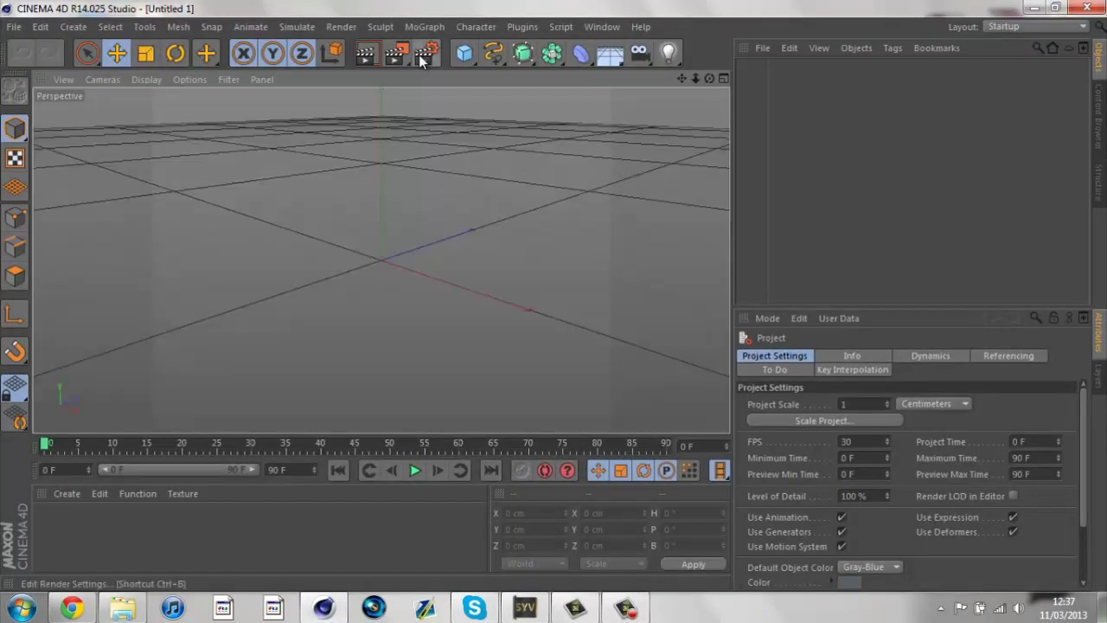
{"action": "left_click", "coordinate": [421, 55]}
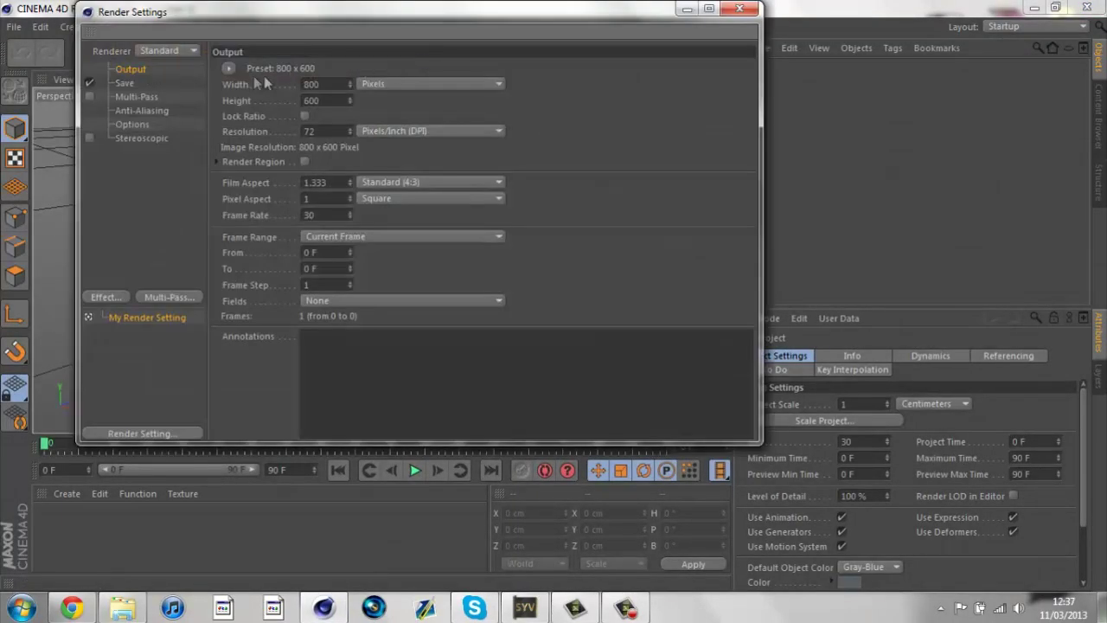
{"action": "left_click_drag", "start_coordinate": [325, 84], "coordinate": [282, 88]}
{"action": "type", "text": "1280"}
{"action": "left_click", "coordinate": [303, 100]}
{"action": "double_click", "coordinate": [306, 100]}
{"action": "type", "text": "720"}
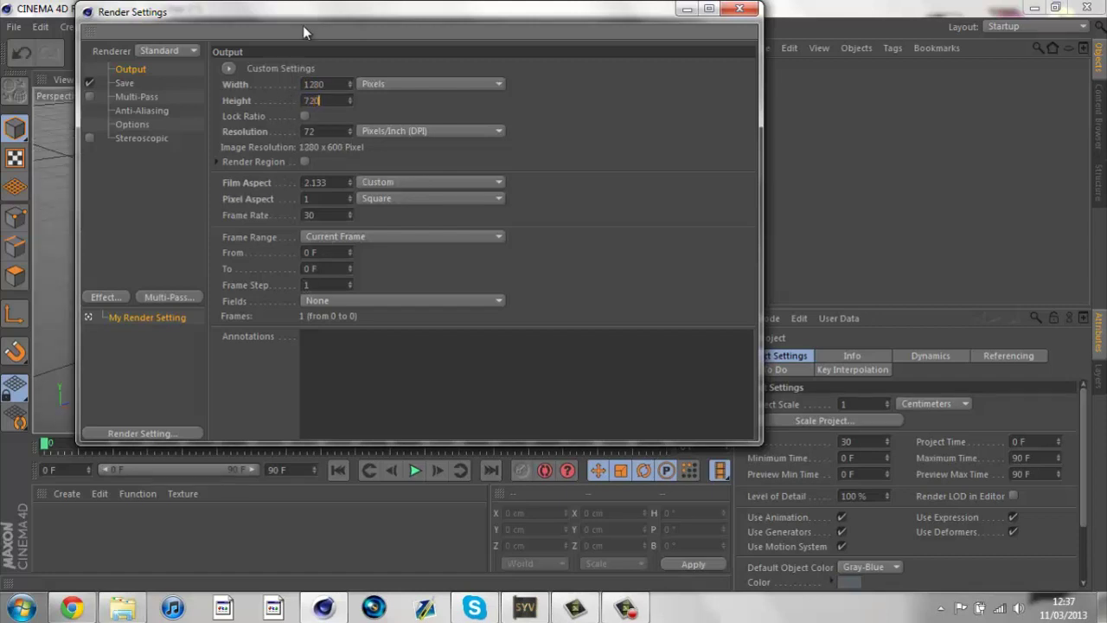
Step: Set the render to save as a PNG with alpha channel, to a file named tutorial on the Desktop
{"action": "left_click", "coordinate": [124, 83]}
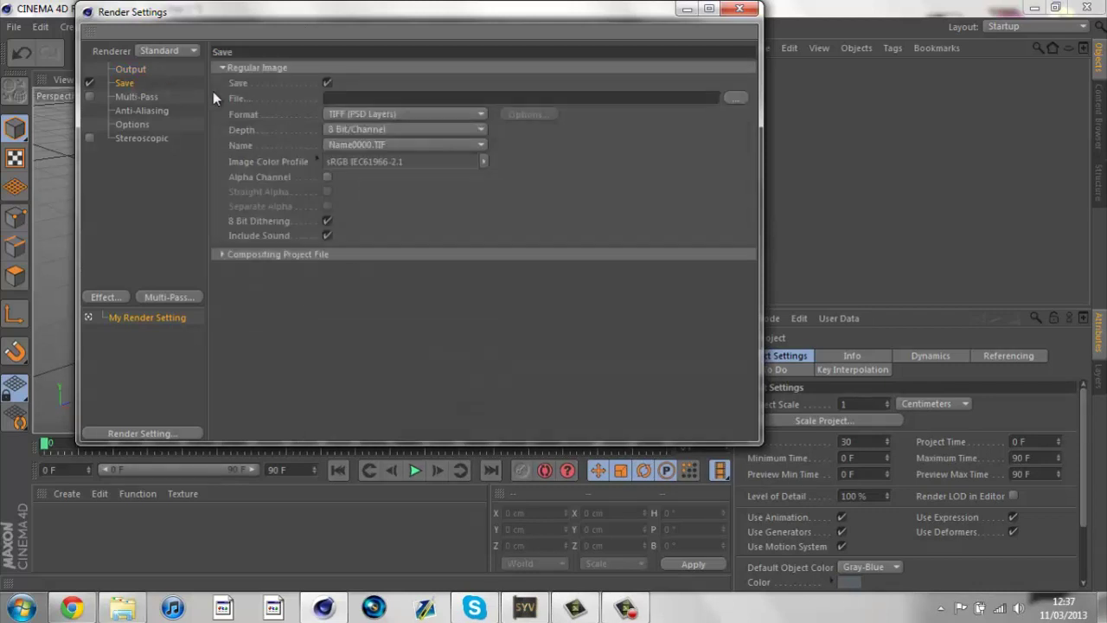
{"action": "left_click", "coordinate": [370, 114]}
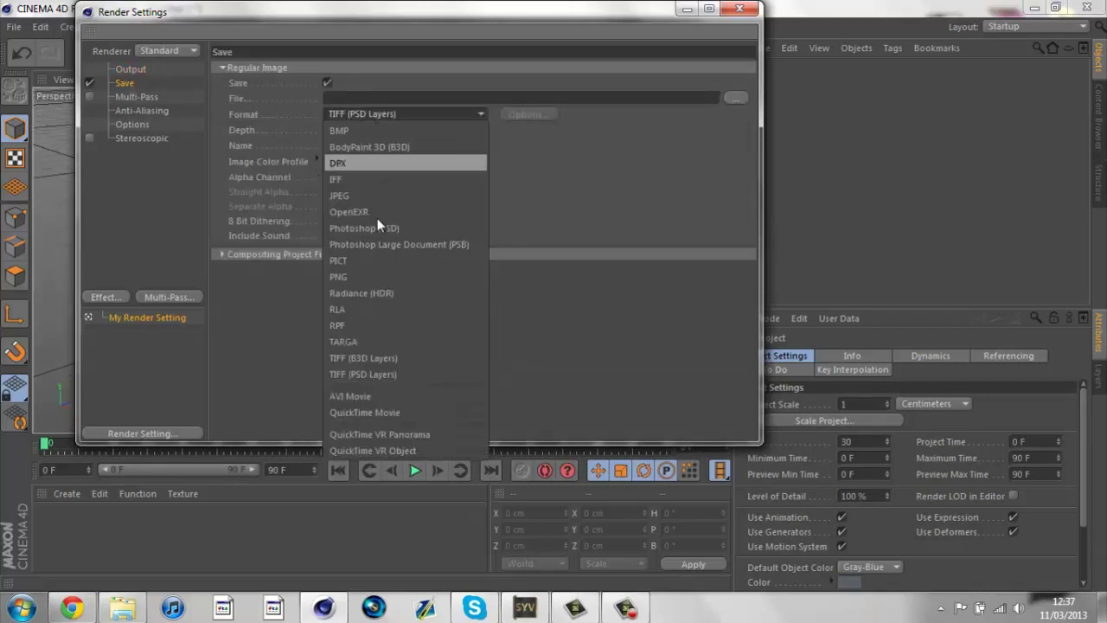
{"action": "left_click", "coordinate": [368, 274]}
{"action": "left_click", "coordinate": [327, 177]}
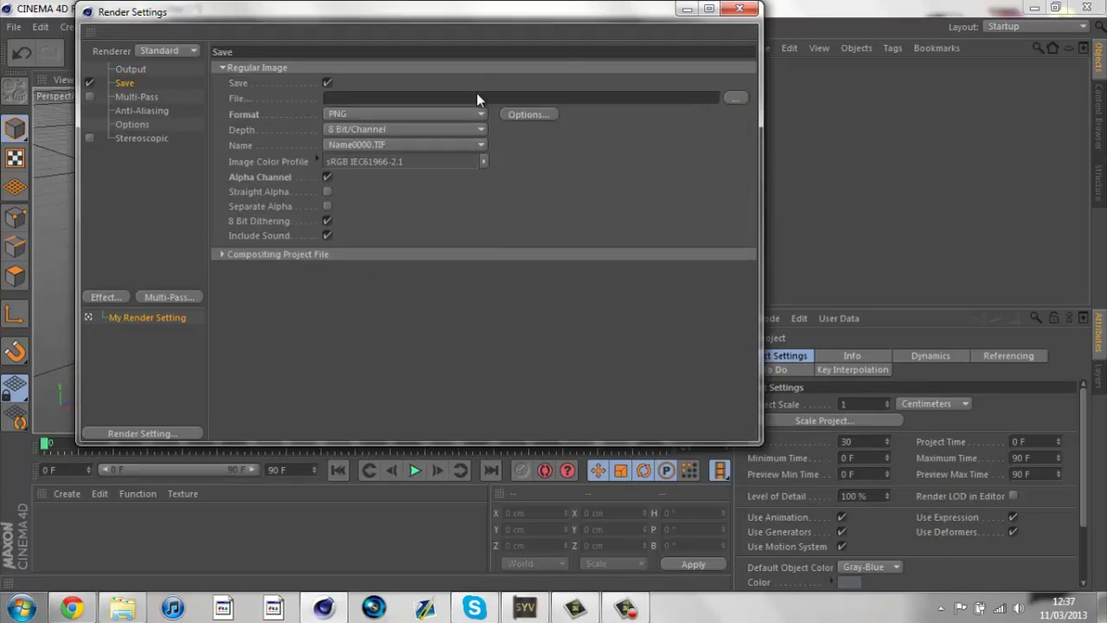
{"action": "left_click", "coordinate": [734, 97]}
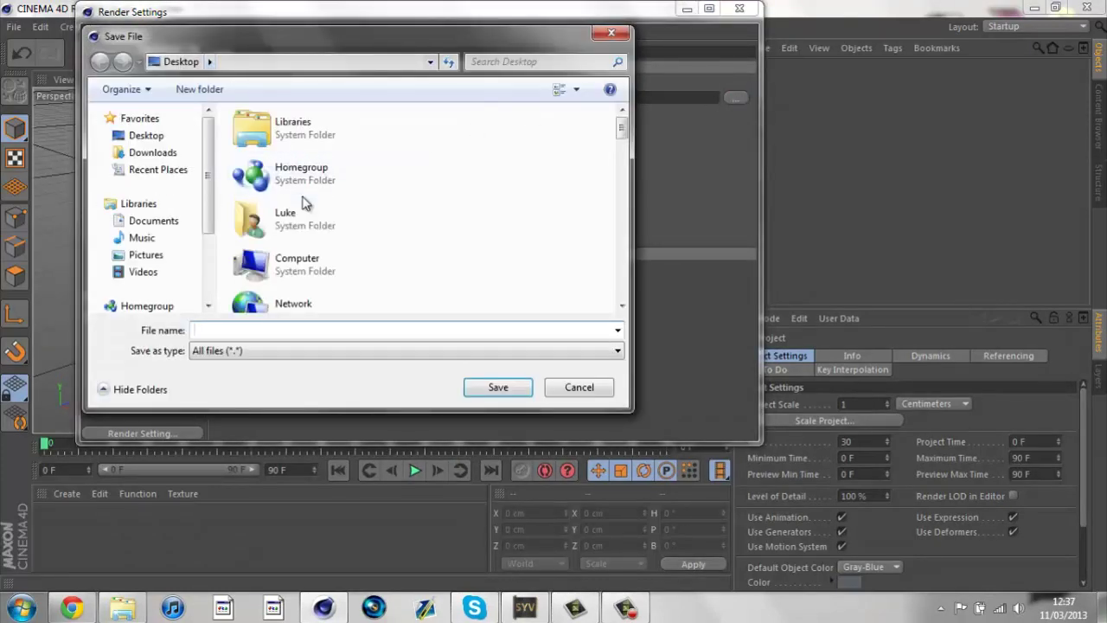
{"action": "type", "text": "tutorial"}
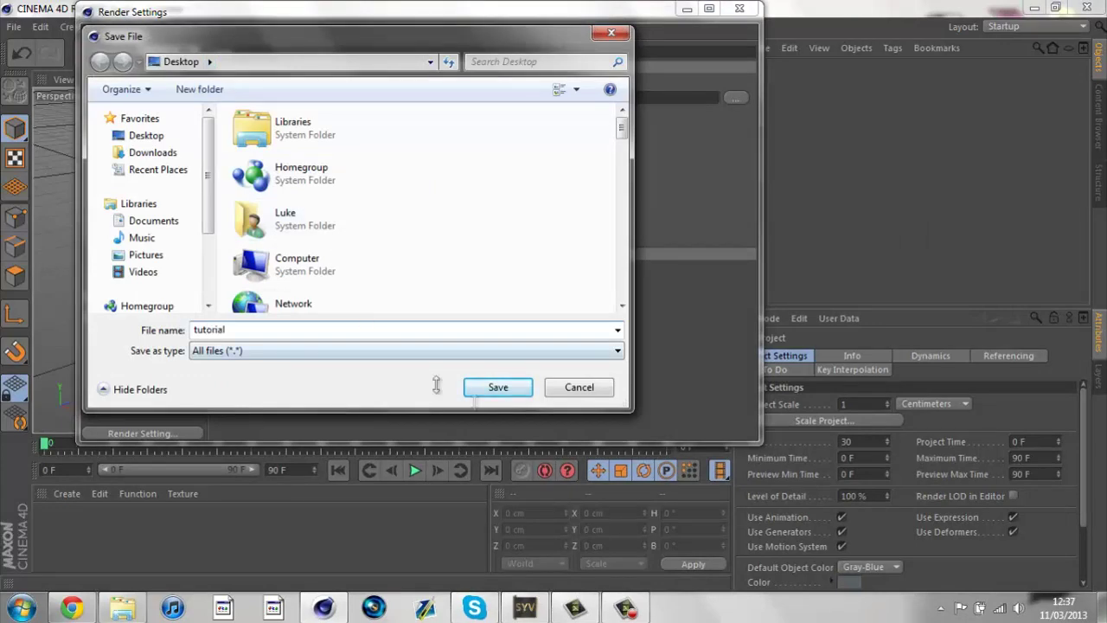
{"action": "left_click", "coordinate": [495, 389]}
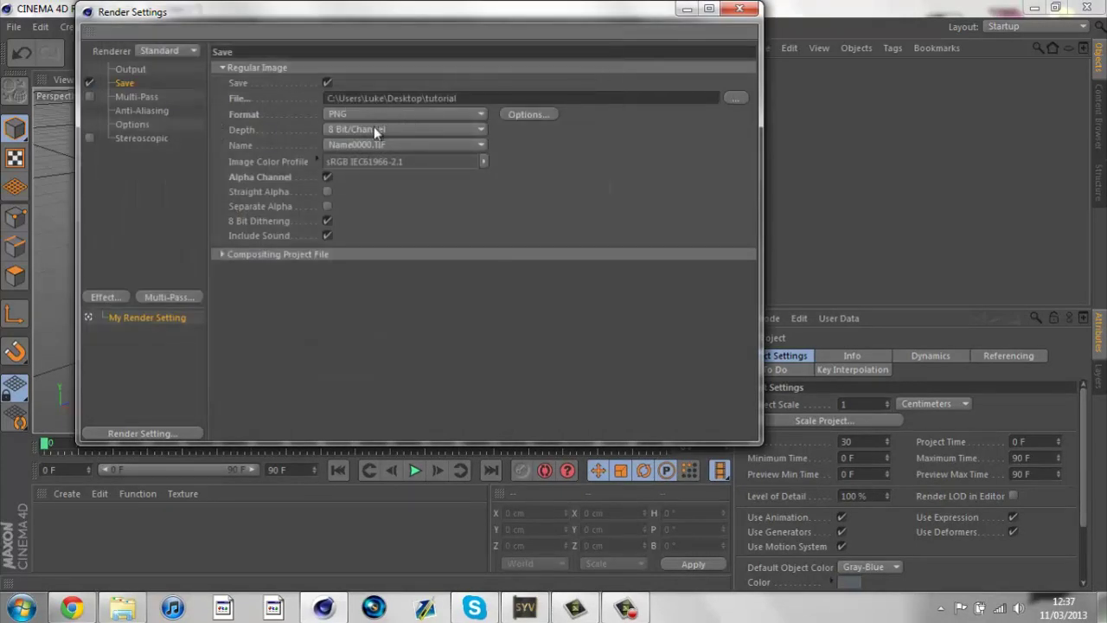
Step: Set the render's anti-aliasing to Best with the Cubic (Still Image) filter
{"action": "left_click", "coordinate": [139, 98]}
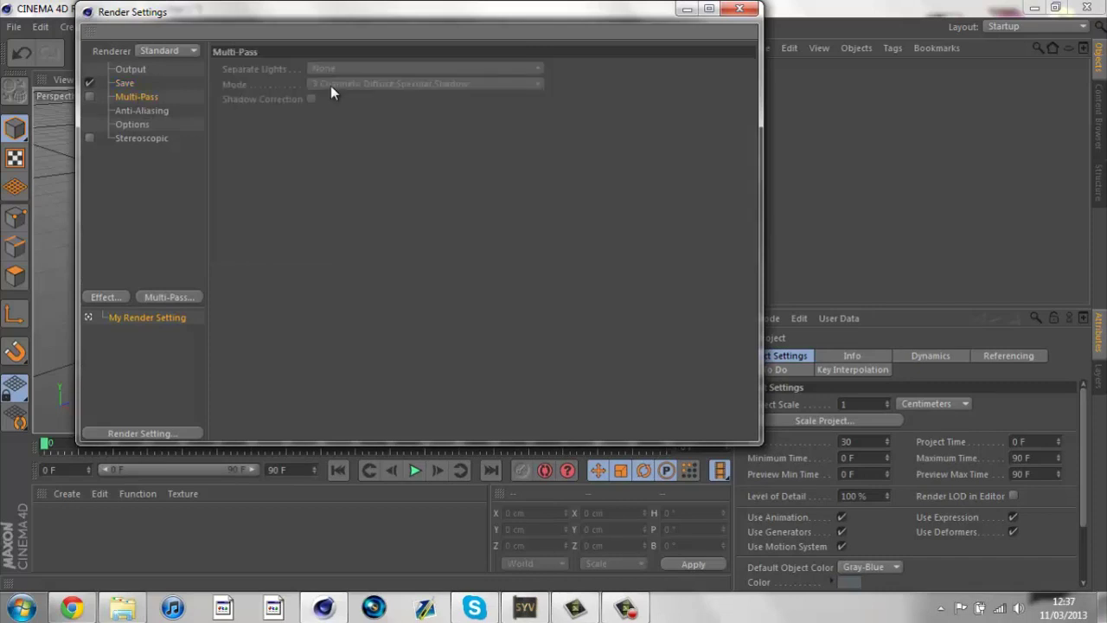
{"action": "left_click", "coordinate": [159, 110]}
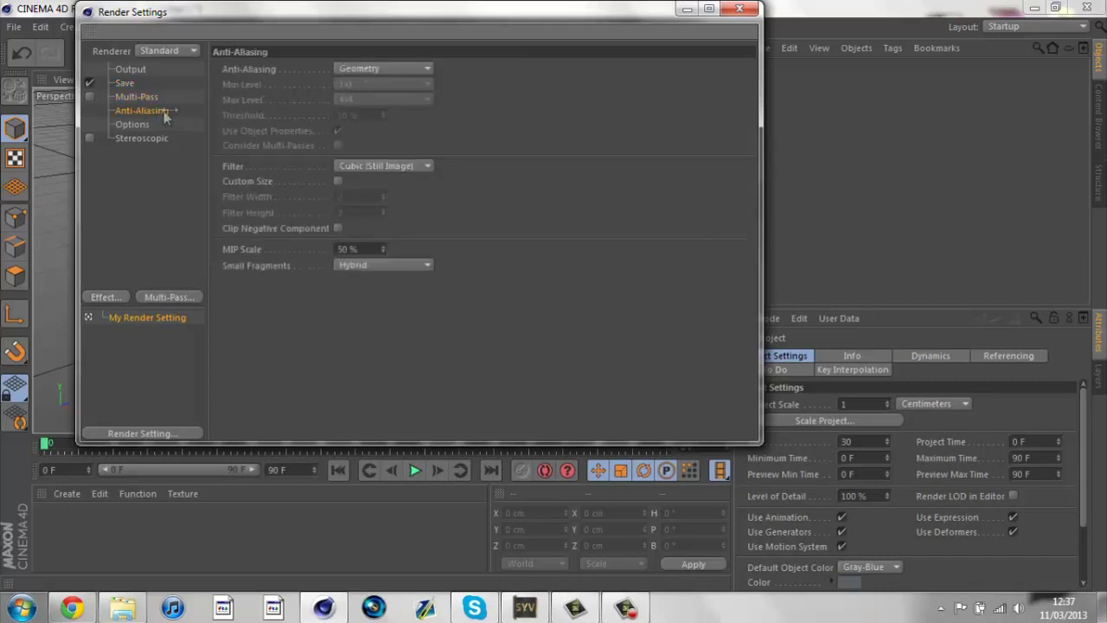
{"action": "left_click", "coordinate": [360, 68]}
{"action": "left_click", "coordinate": [370, 118]}
{"action": "left_click", "coordinate": [360, 165]}
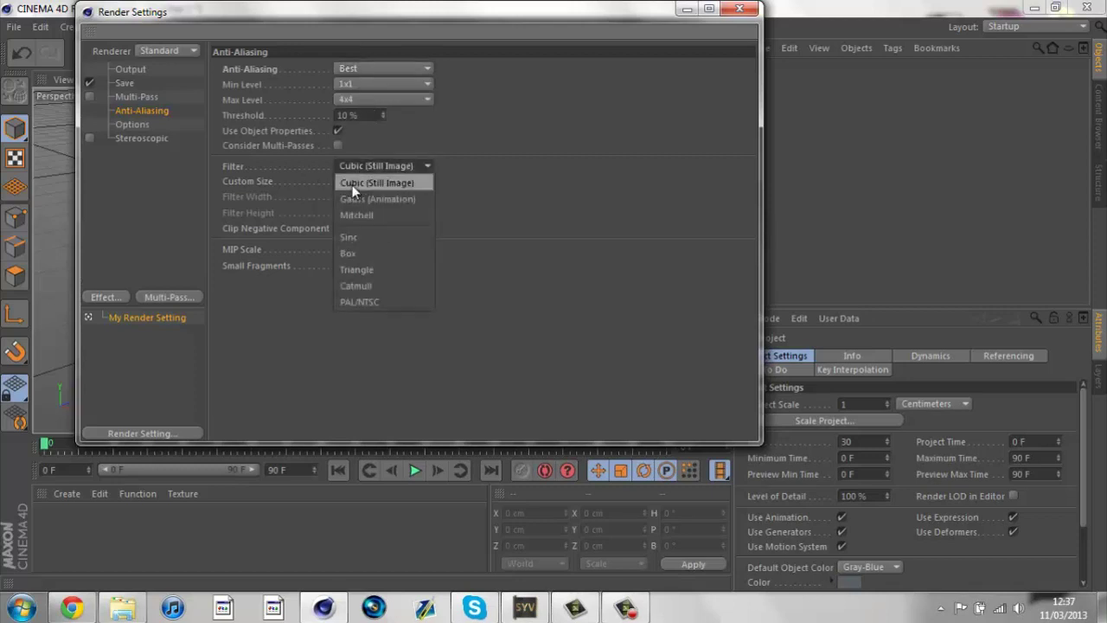
{"action": "left_click", "coordinate": [366, 183]}
Step: Add the Ambient Occlusion and Global Illumination effects to the render settings
{"action": "left_click", "coordinate": [133, 124]}
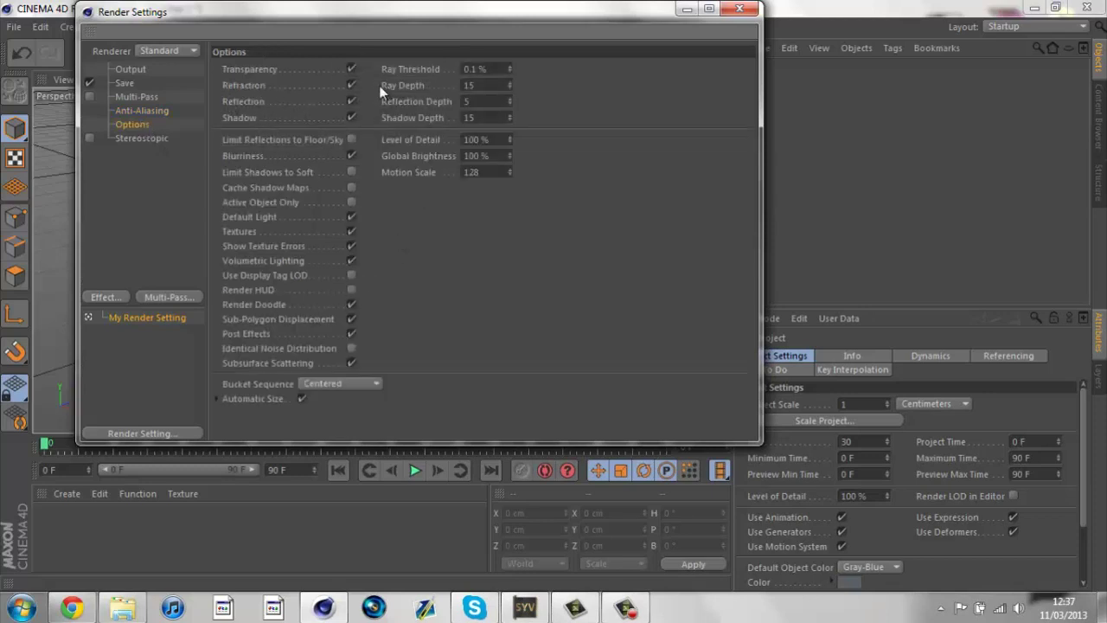
{"action": "left_click", "coordinate": [140, 138]}
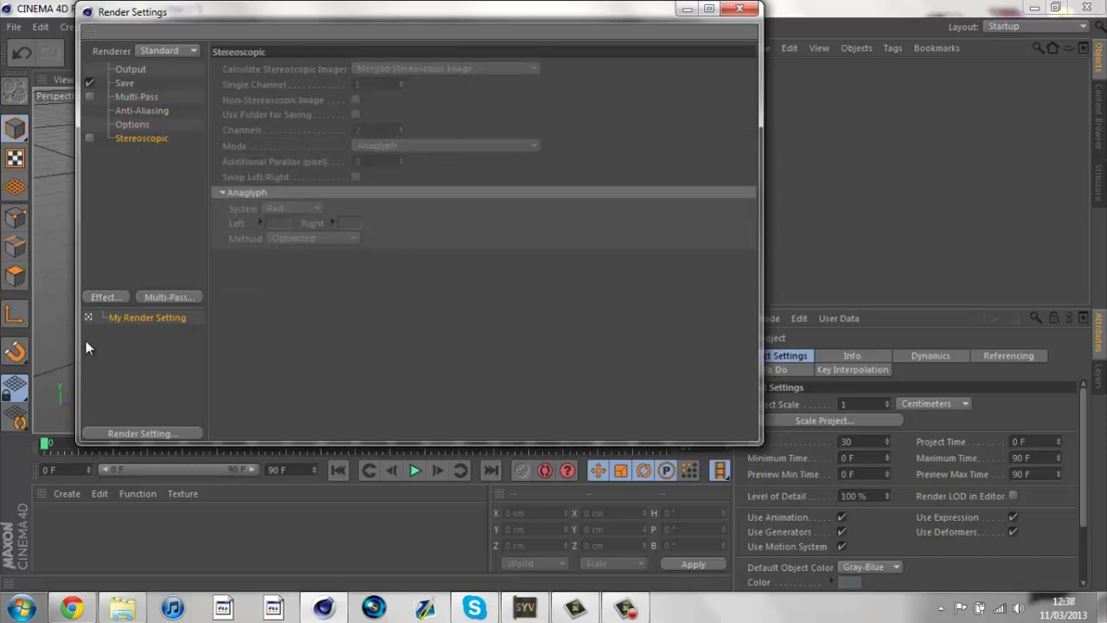
{"action": "left_click", "coordinate": [104, 297]}
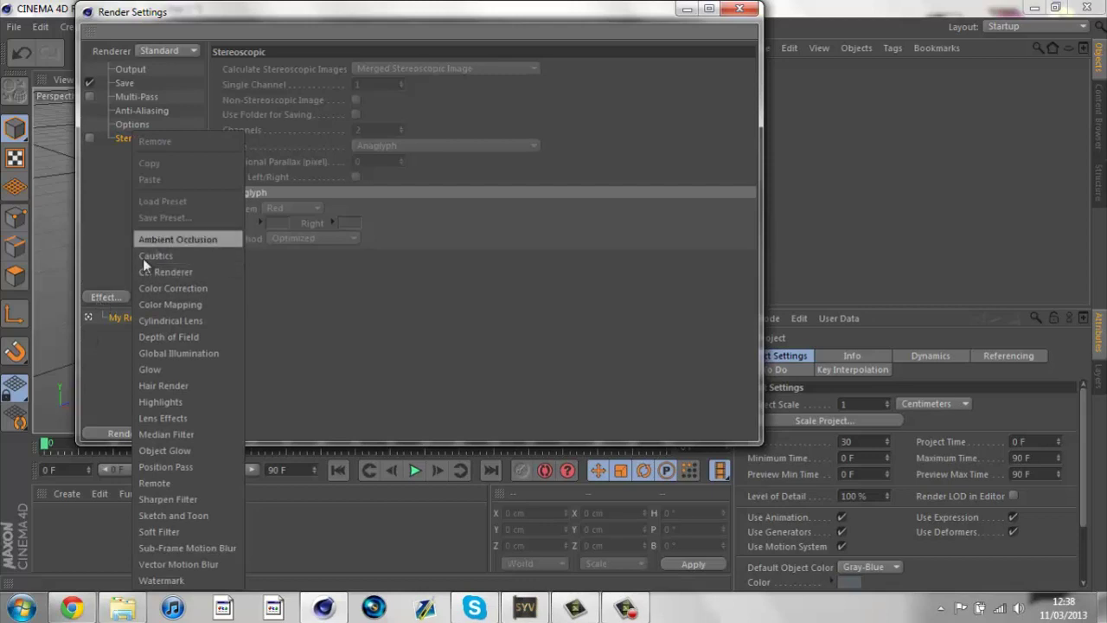
{"action": "left_click", "coordinate": [109, 299]}
{"action": "left_click", "coordinate": [110, 298]}
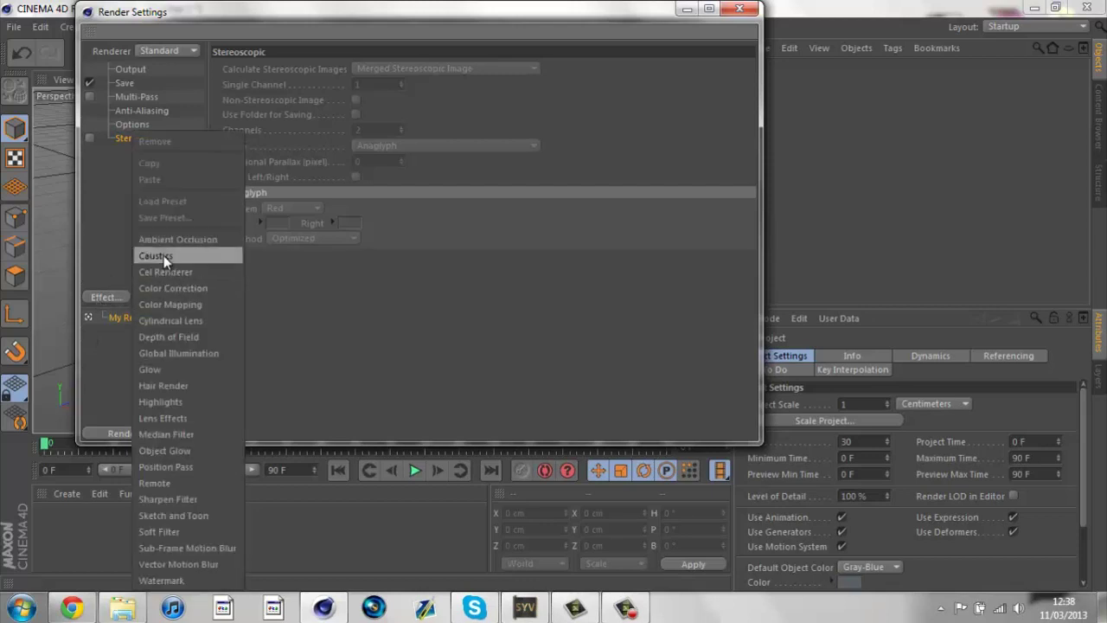
{"action": "left_click", "coordinate": [225, 239]}
{"action": "left_click", "coordinate": [121, 296]}
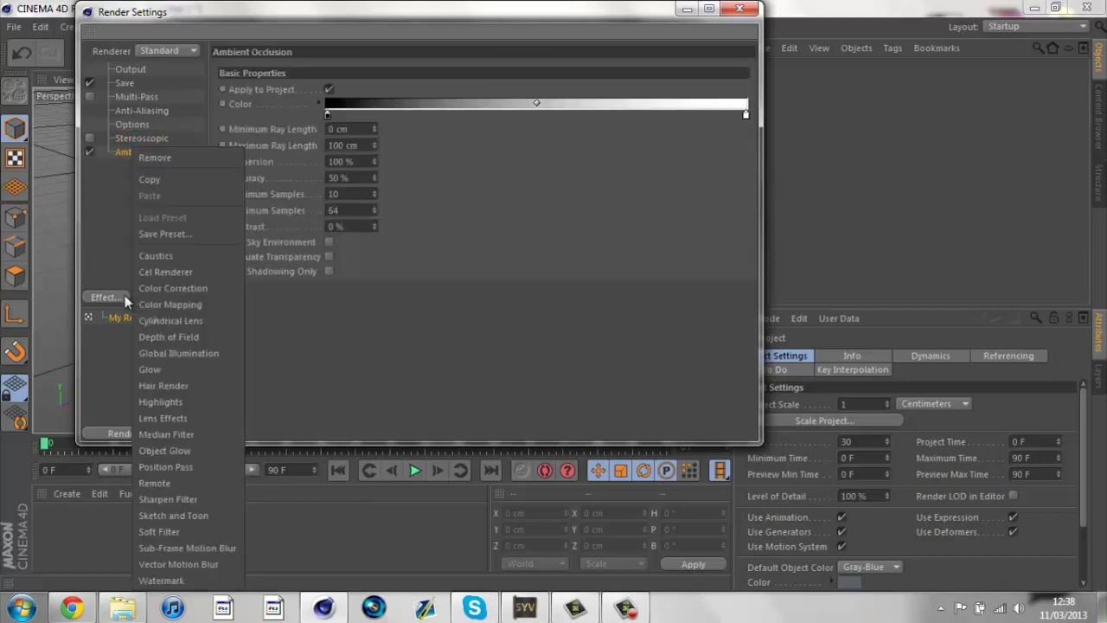
{"action": "left_click", "coordinate": [184, 352]}
Step: Set Global Illumination to diffuse depth 4, gamma 2.2 and IR + QMC (Still Image) mode, and close the render settings
{"action": "left_click", "coordinate": [138, 153]}
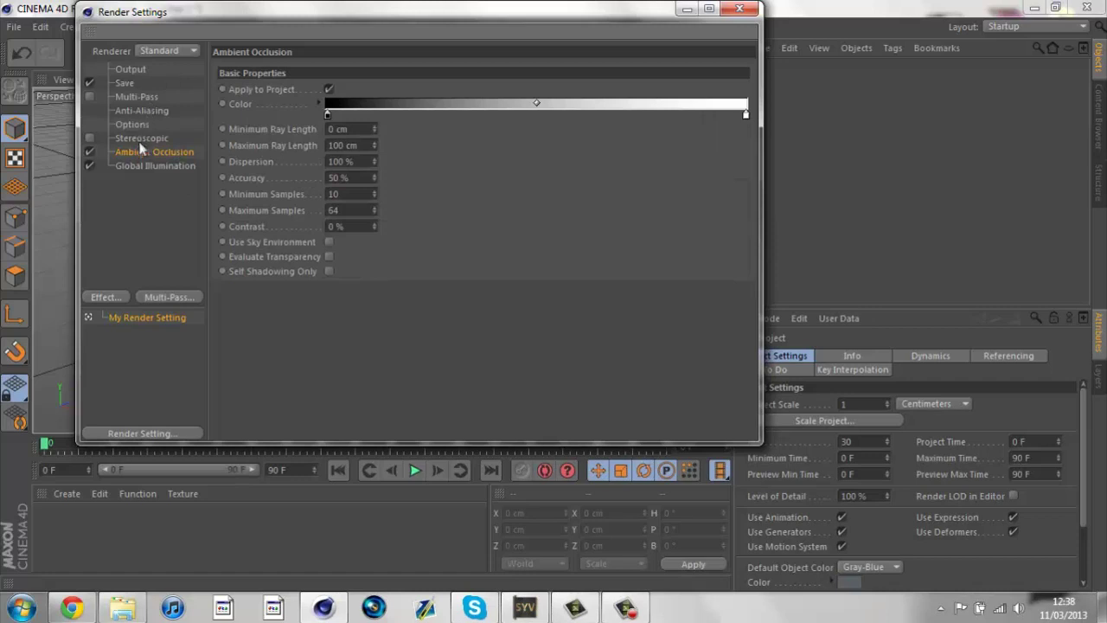
{"action": "left_click", "coordinate": [146, 167]}
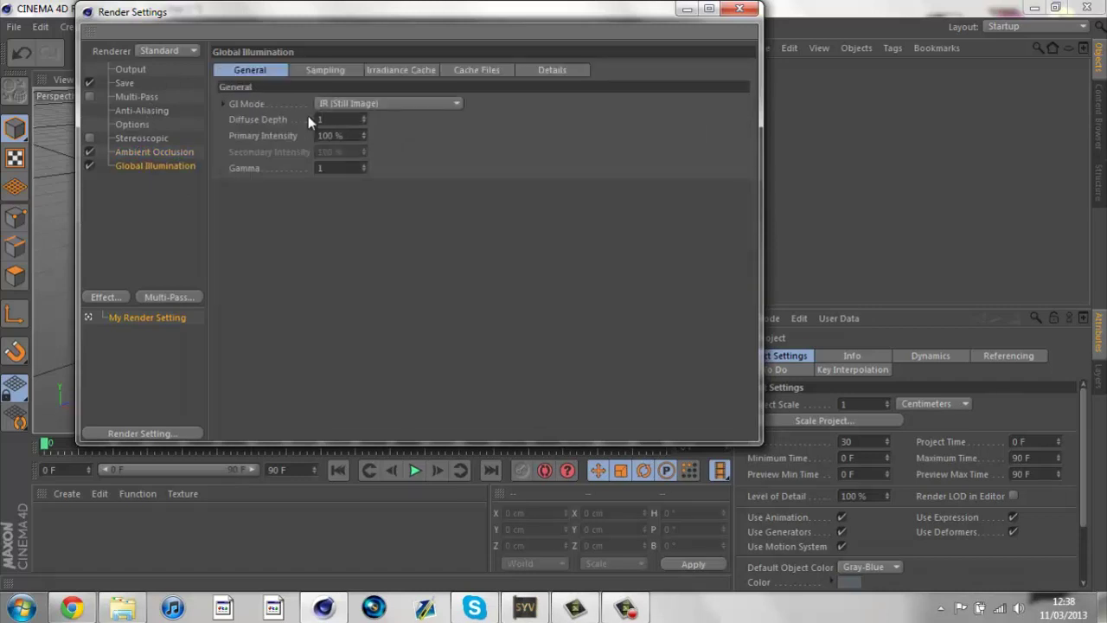
{"action": "left_click", "coordinate": [328, 122]}
{"action": "type", "text": "4"}
{"action": "left_click", "coordinate": [320, 168]}
{"action": "type", "text": "2.2"}
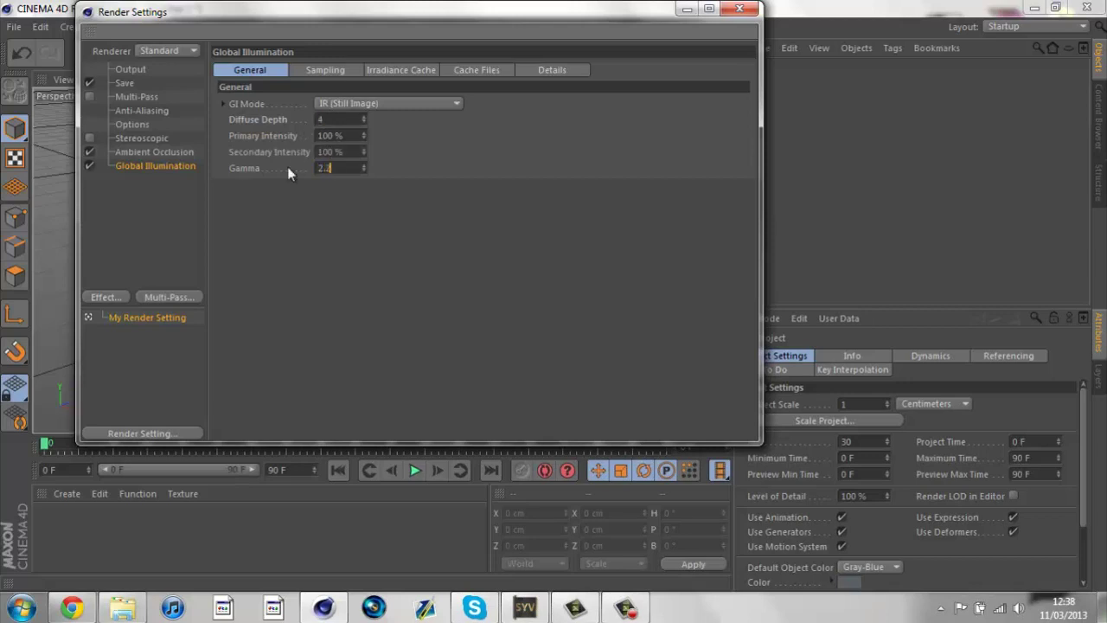
{"action": "left_click", "coordinate": [368, 103]}
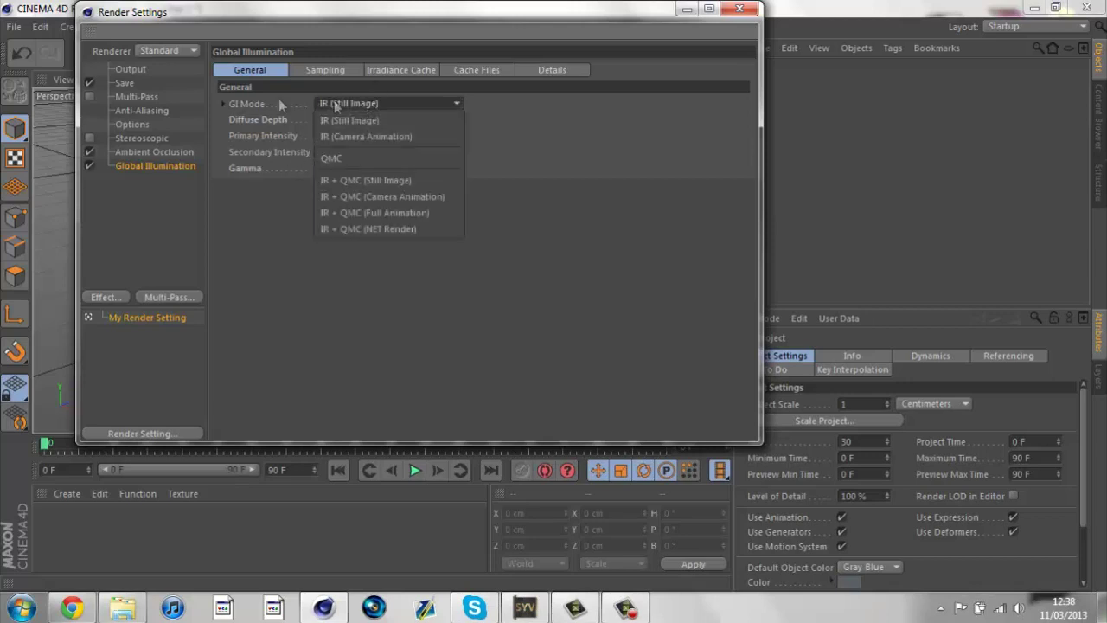
{"action": "left_click", "coordinate": [369, 180]}
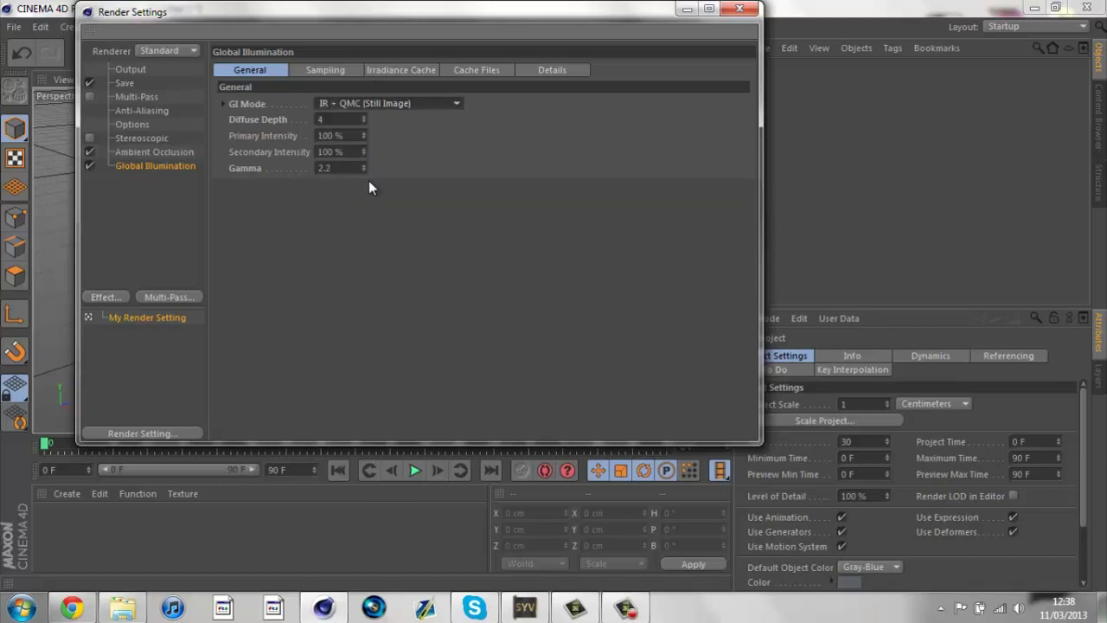
{"action": "left_click", "coordinate": [734, 10]}
Step: Add a MoText object to the scene and dismiss the Windows performance prompt permanently, keeping the current color scheme
{"action": "left_click_drag", "start_coordinate": [709, 78], "coordinate": [554, 297]}
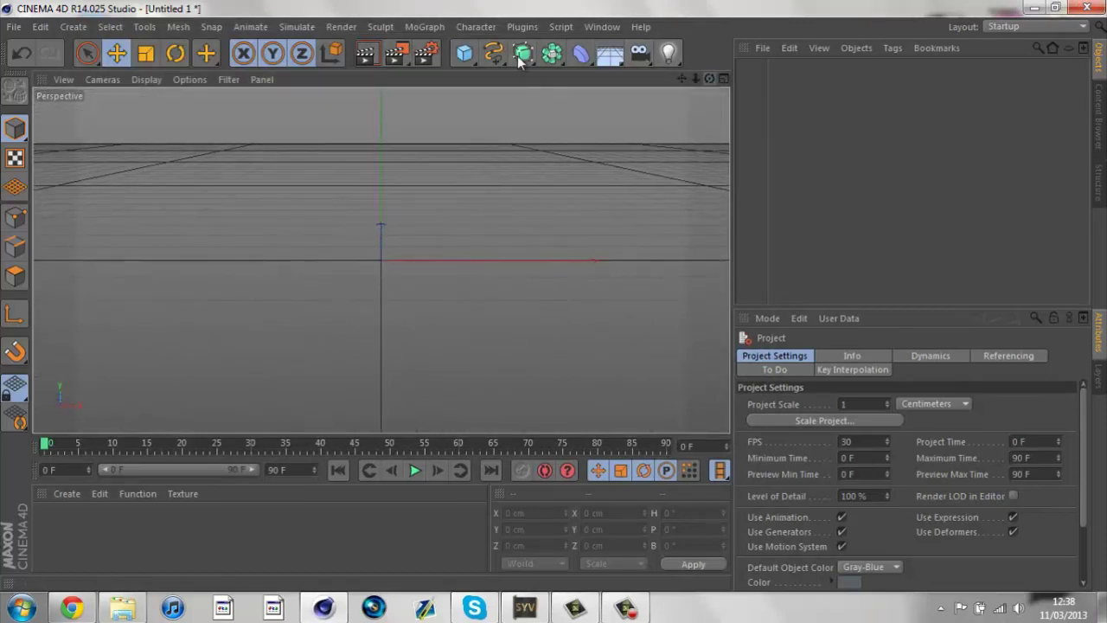
{"action": "left_click", "coordinate": [435, 25]}
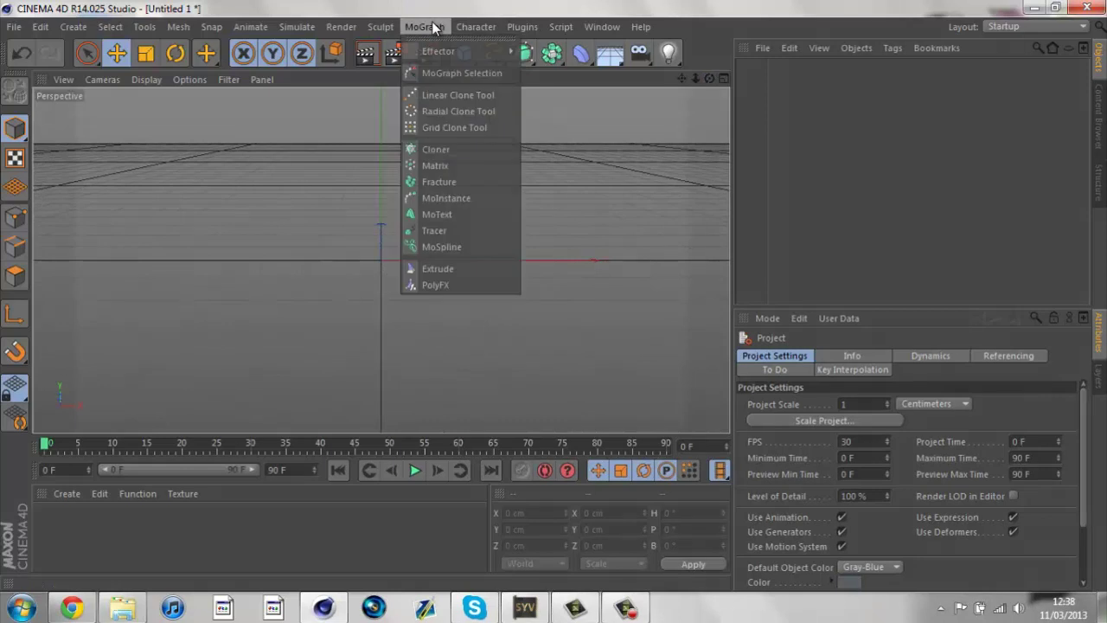
{"action": "left_click", "coordinate": [441, 214]}
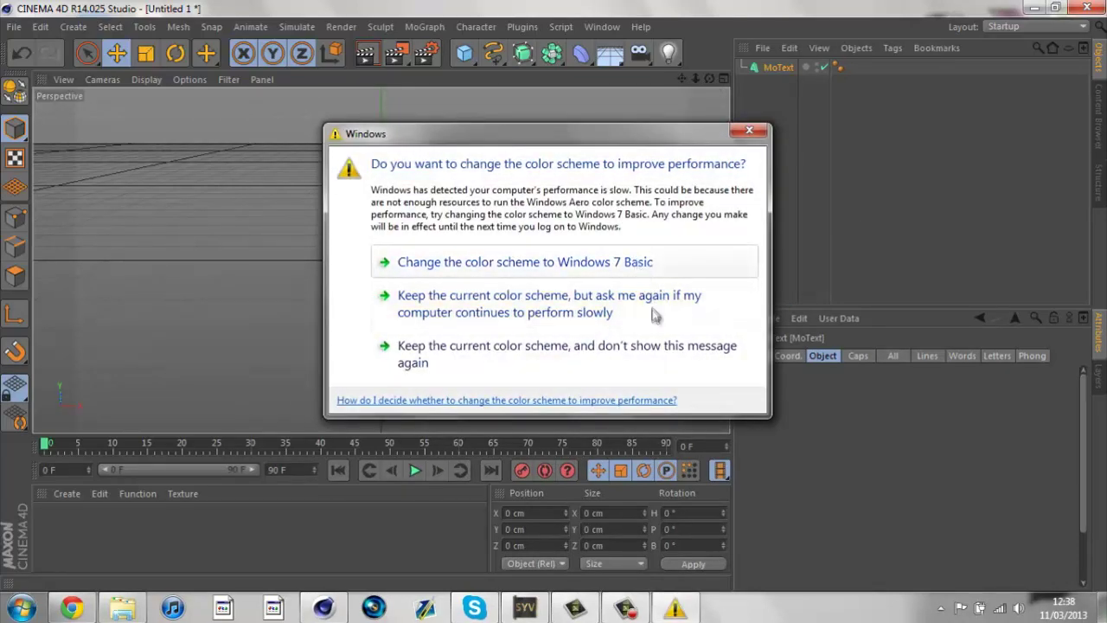
{"action": "left_click", "coordinate": [663, 354]}
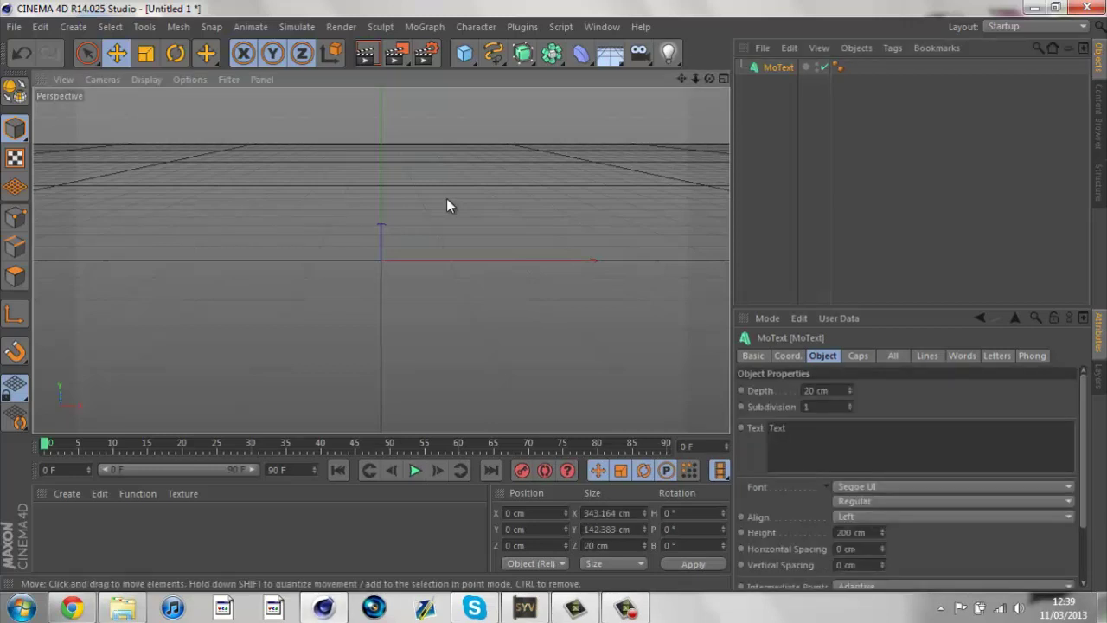
{"action": "left_click", "coordinate": [596, 27]}
{"action": "key", "text": "Escape"}
{"action": "left_click_drag", "start_coordinate": [682, 80], "coordinate": [558, 302]}
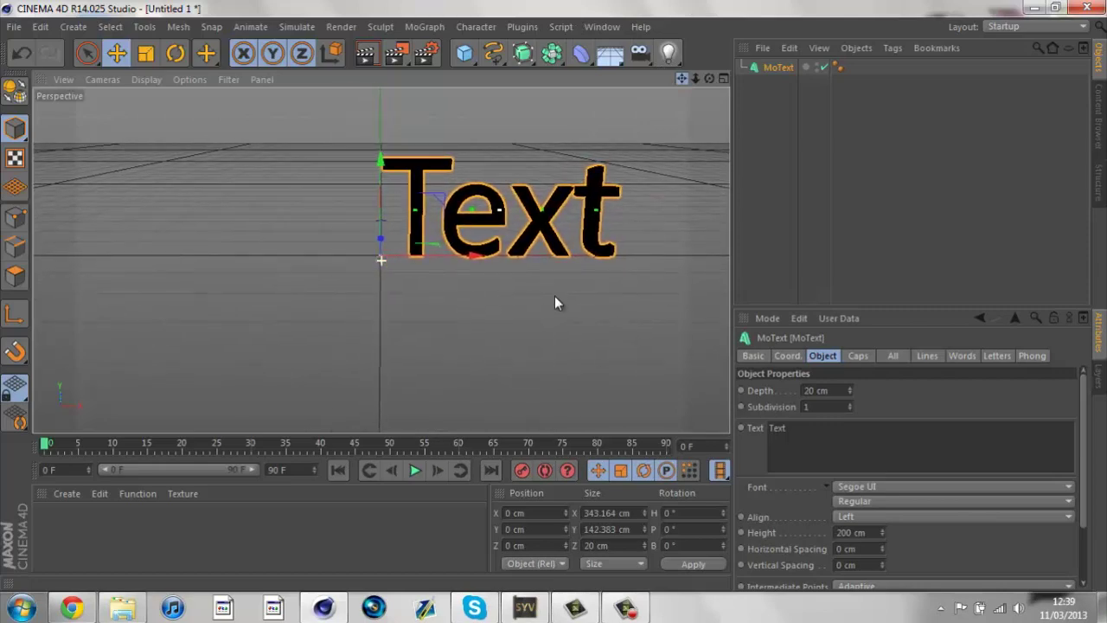
Step: Align the MoText object to the middle and change its text to SPURS
{"action": "left_click", "coordinate": [843, 517]}
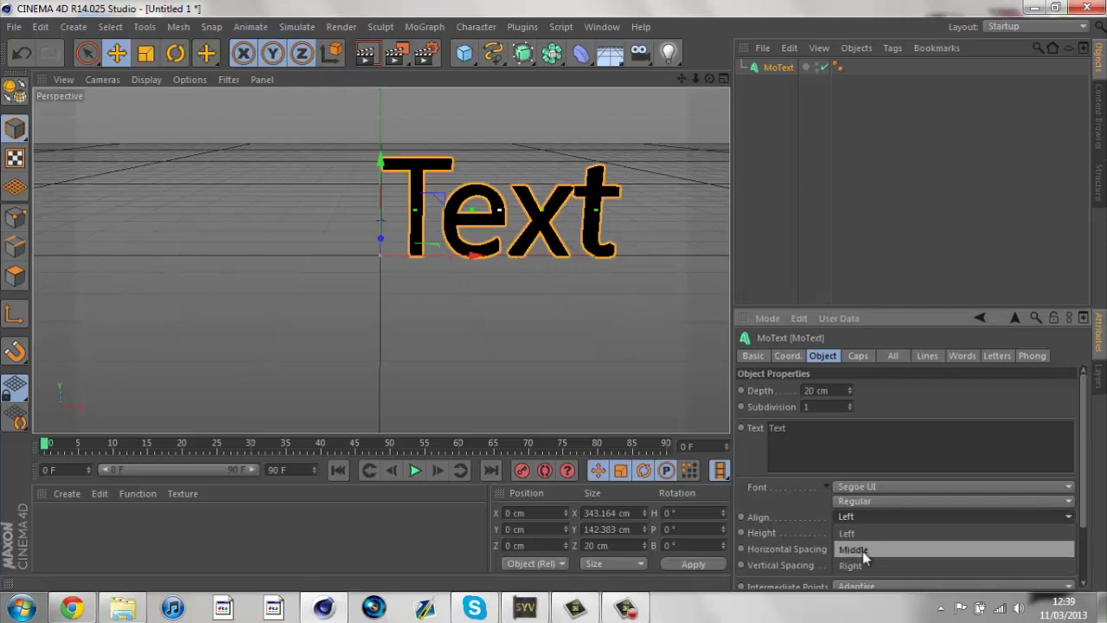
{"action": "left_click", "coordinate": [853, 550]}
{"action": "left_click_drag", "start_coordinate": [555, 296], "coordinate": [555, 296], "text": "alt"}
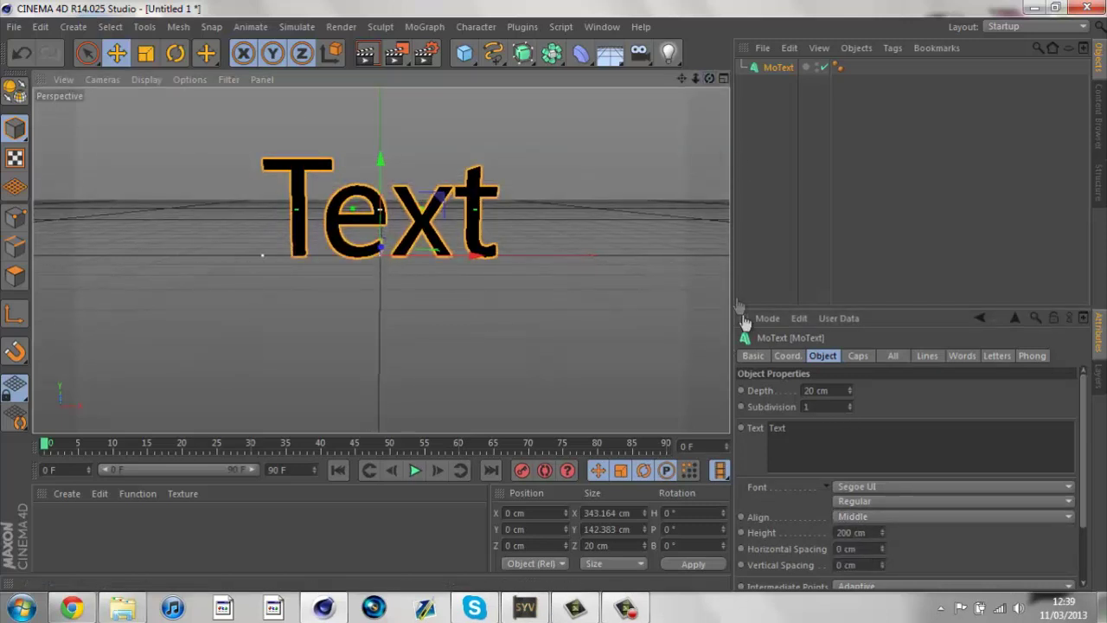
{"action": "double_click", "coordinate": [776, 427]}
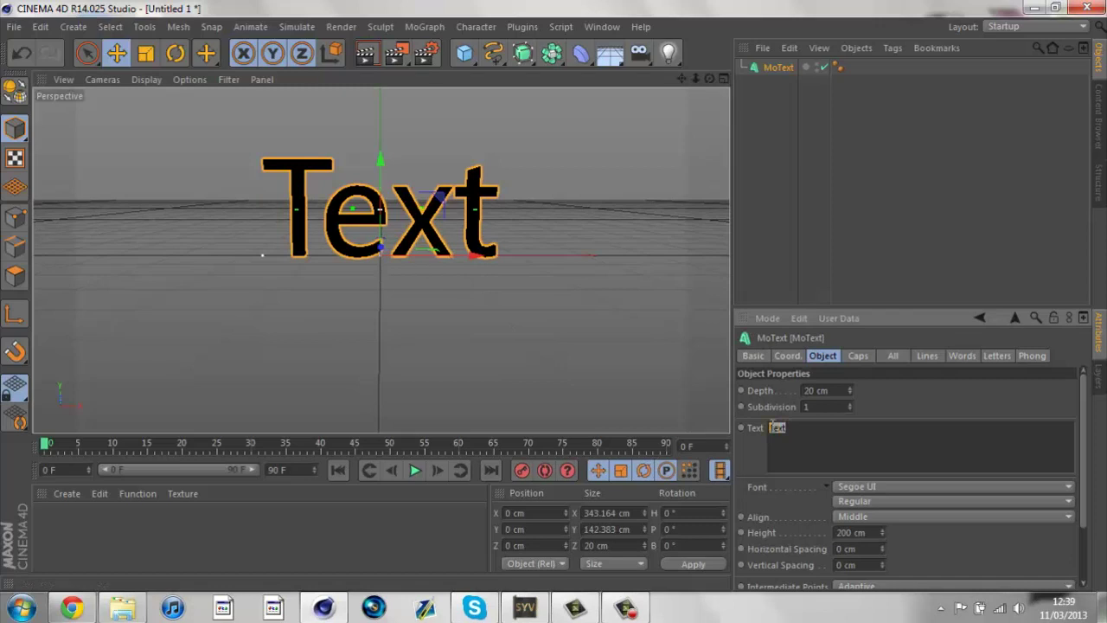
{"action": "type", "text": "SPURS"}
{"action": "left_click", "coordinate": [775, 69]}
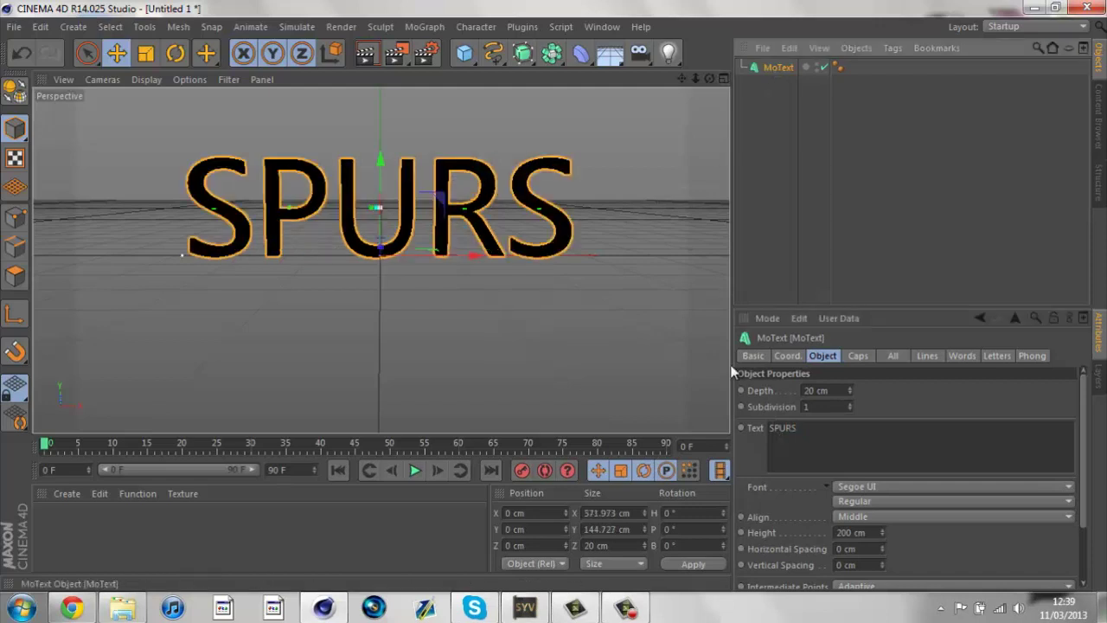
Step: Set the depth of the SPURS text to 50 cm
{"action": "left_click", "coordinate": [806, 390]}
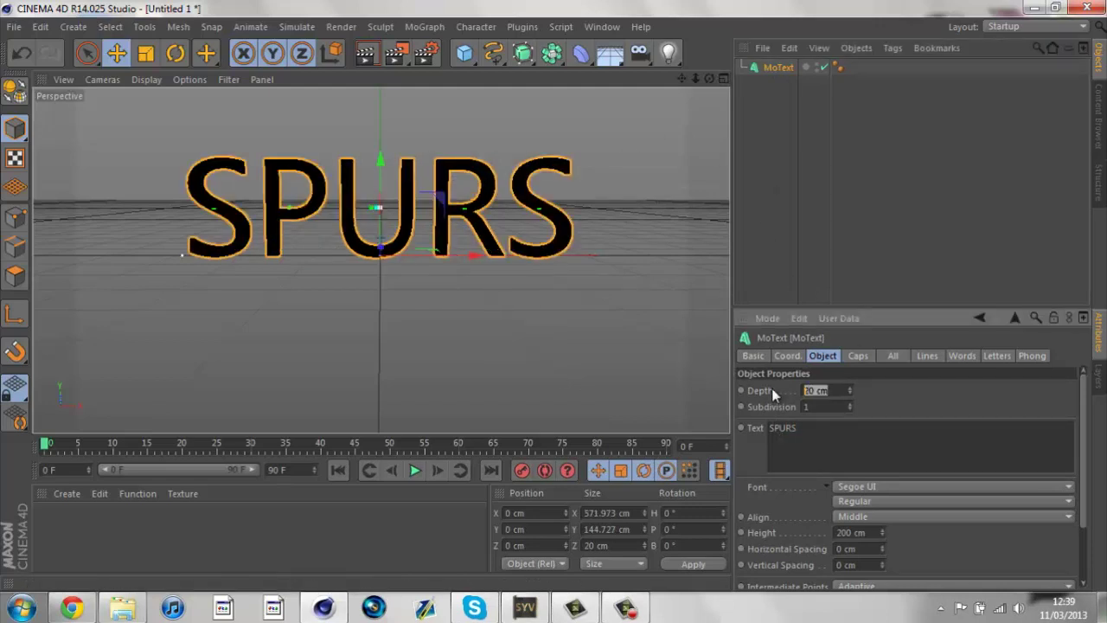
{"action": "type", "text": "50"}
{"action": "key", "text": "Return"}
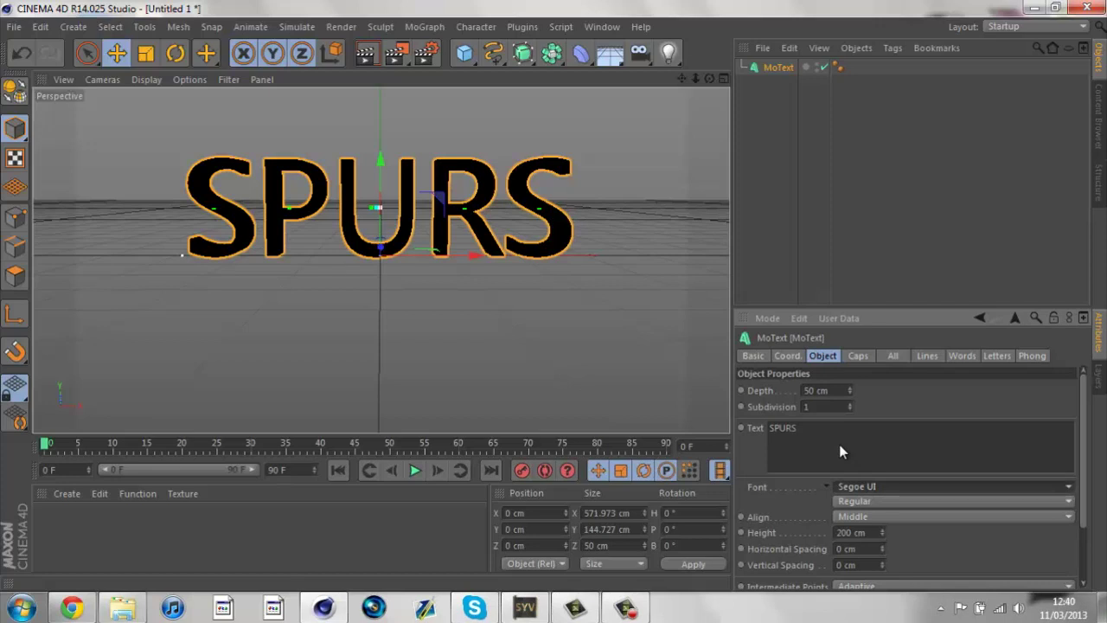
Step: Set the text's font to WildStyle-Fill and change its wording to SpURS
{"action": "left_click", "coordinate": [894, 485]}
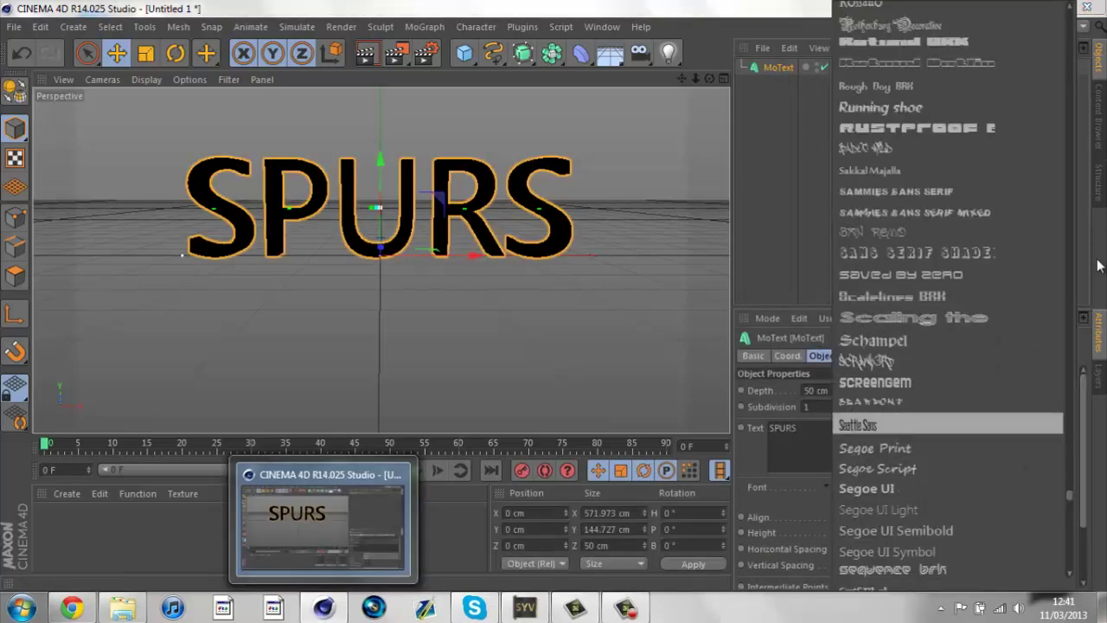
{"action": "left_click_drag", "start_coordinate": [1067, 492], "coordinate": [1062, 560]}
{"action": "scroll", "coordinate": [1064, 566], "scroll_direction": "up", "scroll_amount": 6}
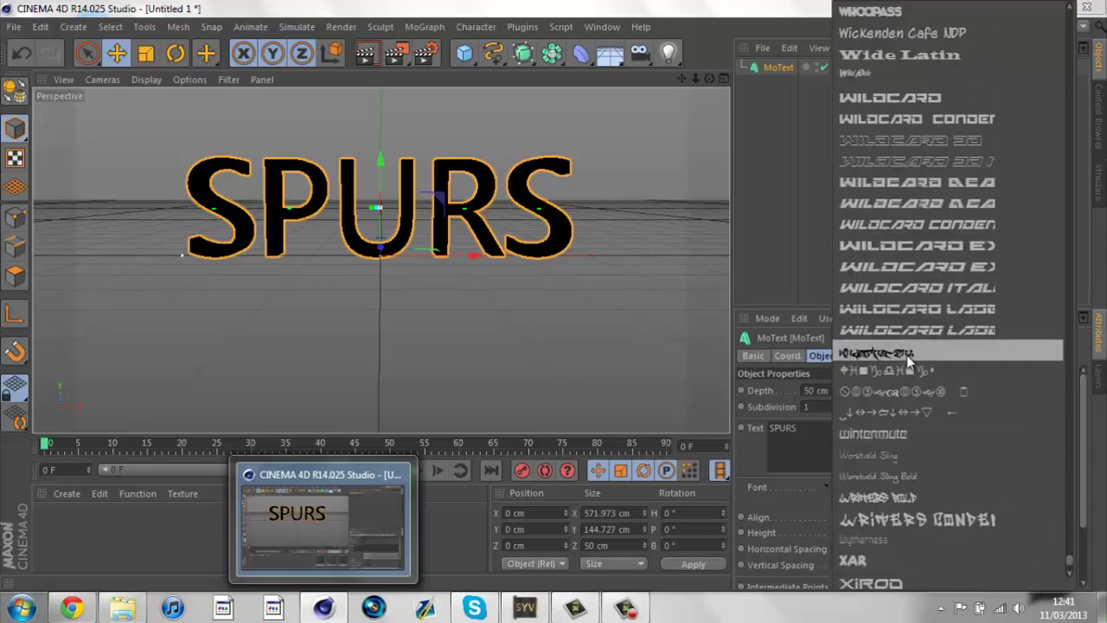
{"action": "left_click", "coordinate": [906, 354]}
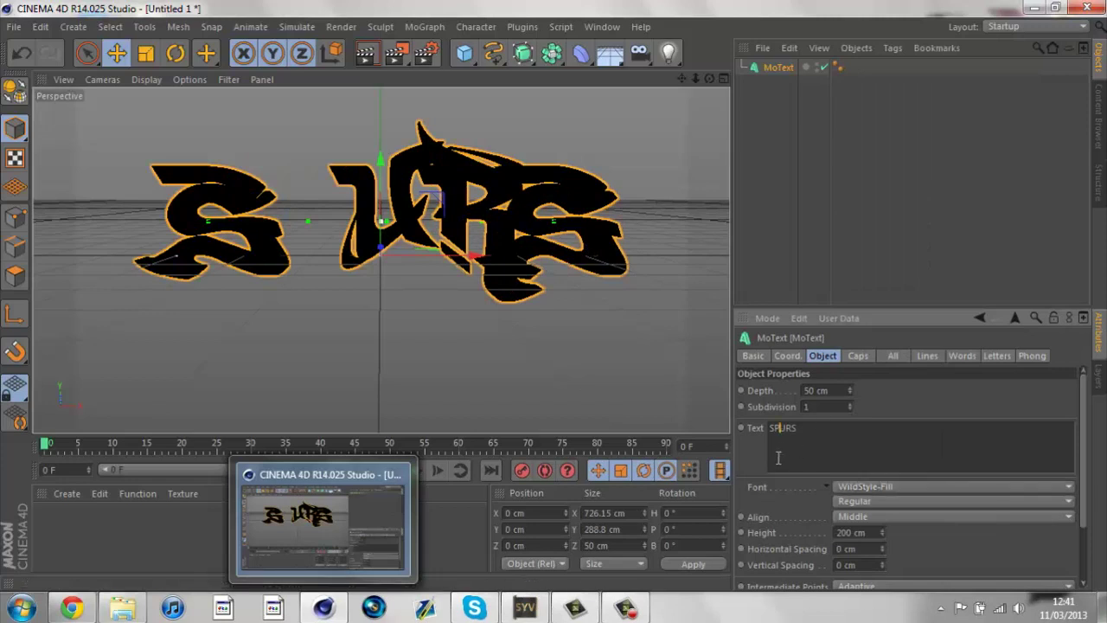
{"action": "key", "text": "BackSpace"}
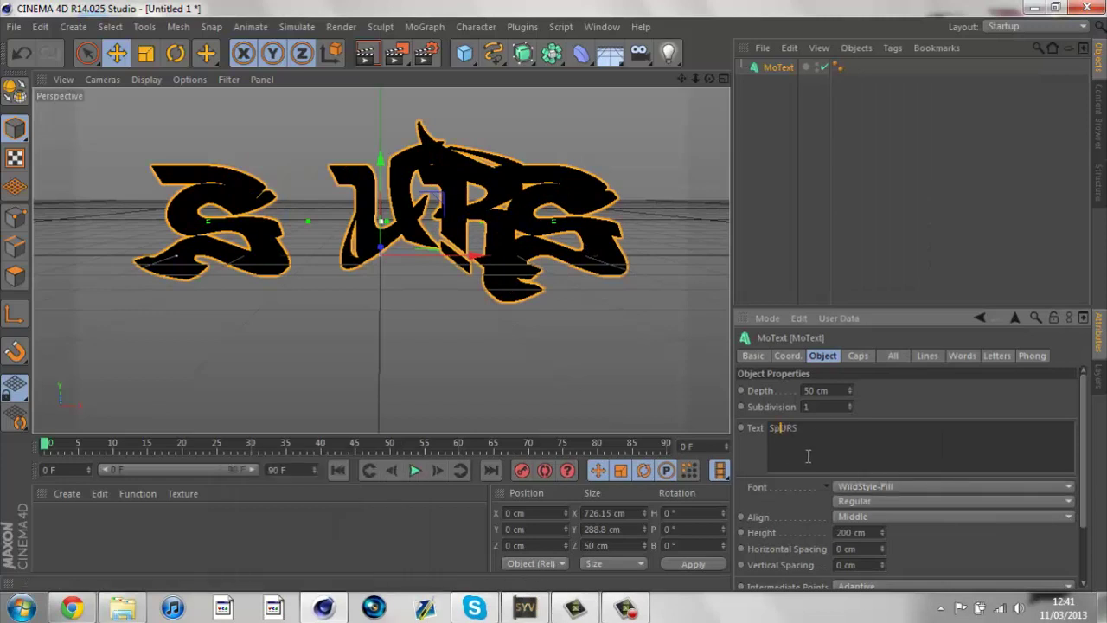
{"action": "left_click", "coordinate": [812, 240]}
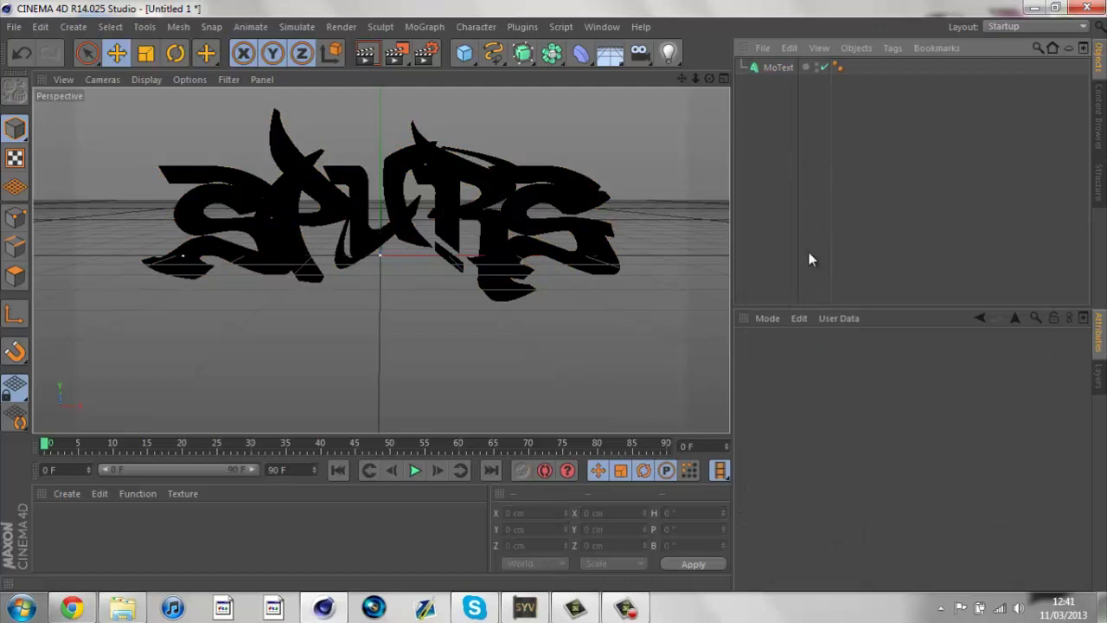
{"action": "left_click", "coordinate": [763, 69]}
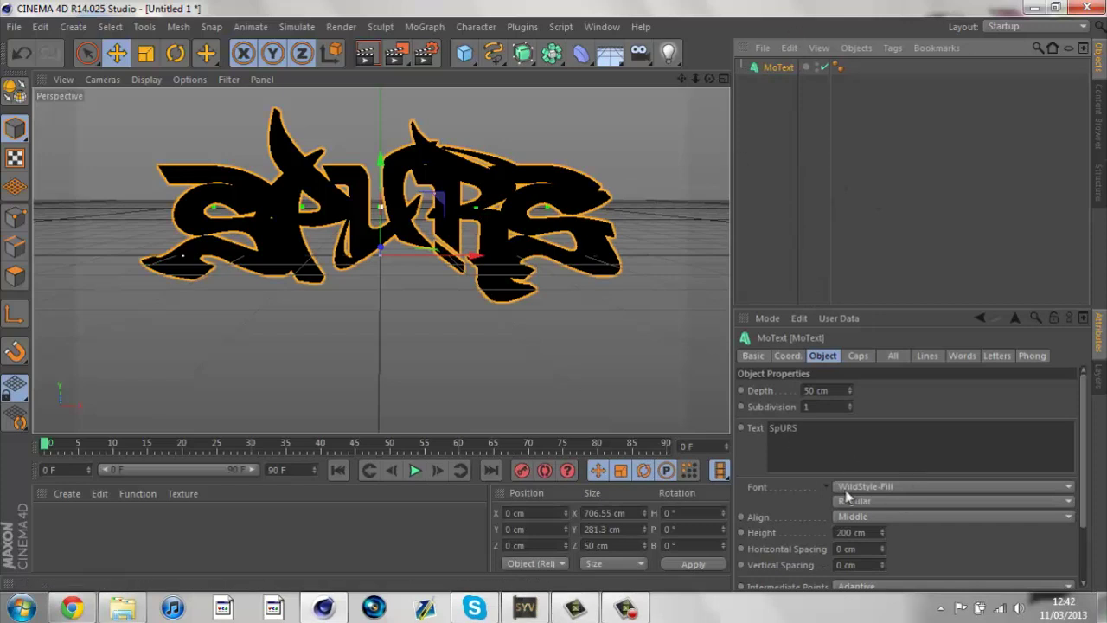
{"action": "left_click", "coordinate": [817, 183]}
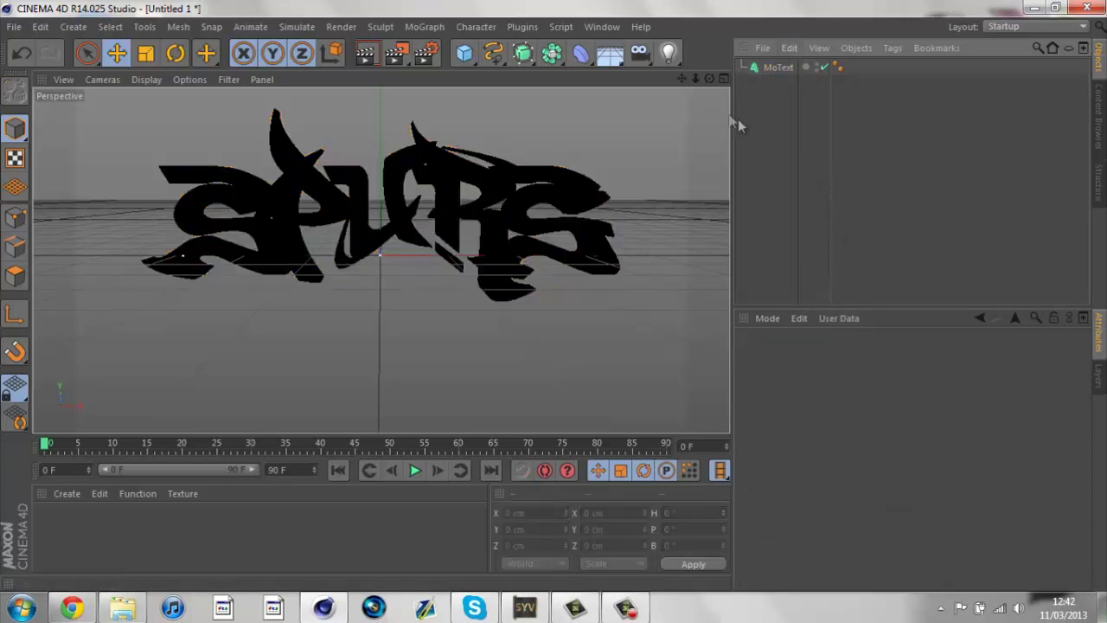
{"action": "left_click", "coordinate": [763, 69]}
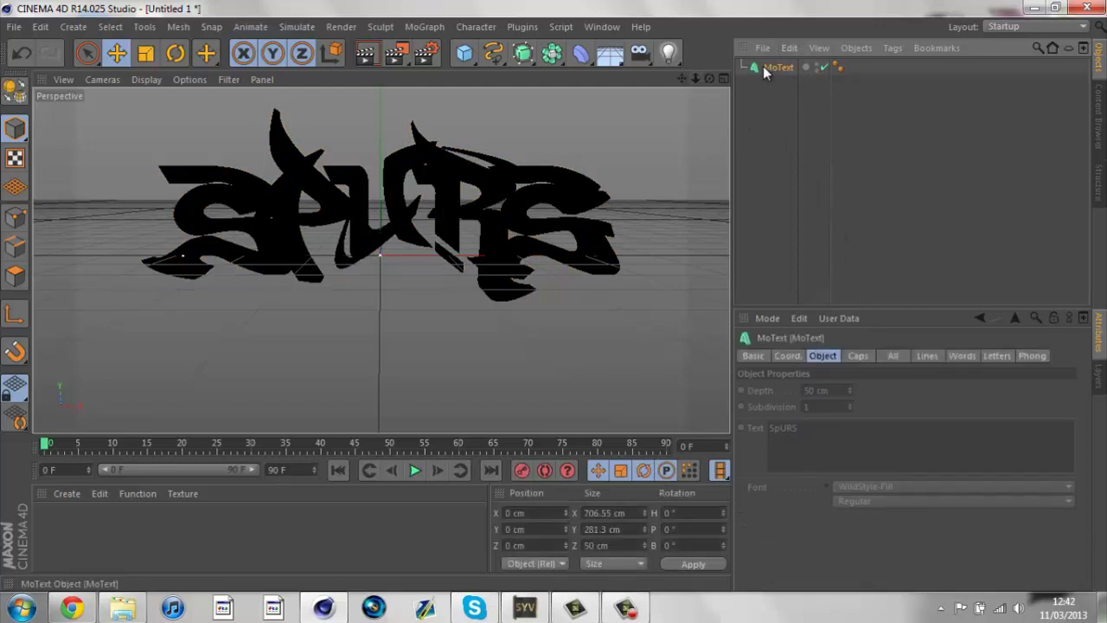
{"action": "left_click", "coordinate": [822, 147]}
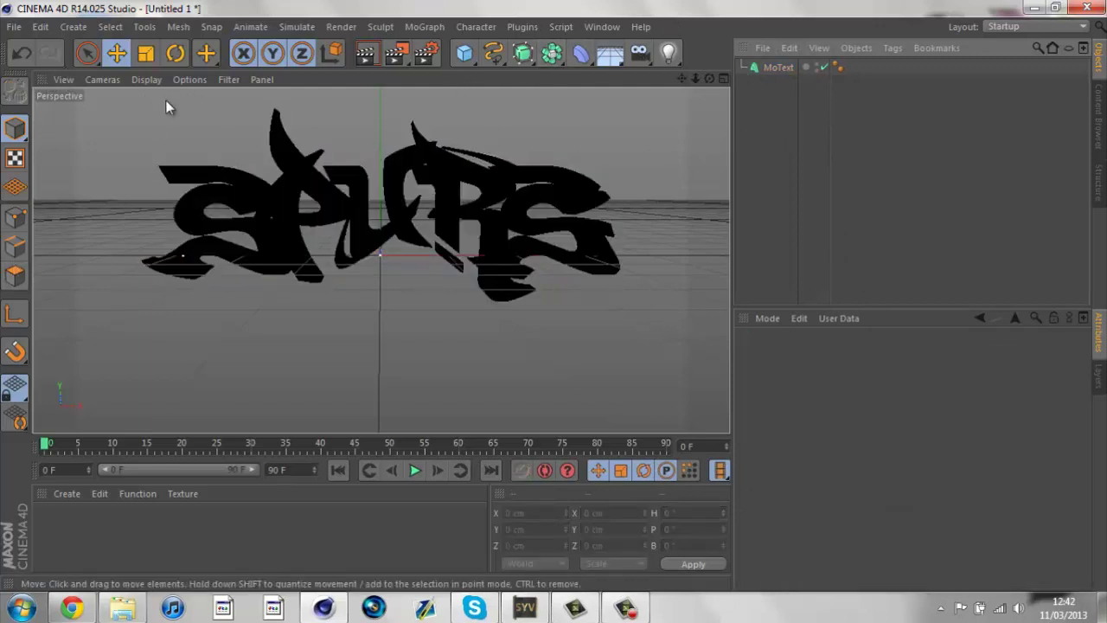
{"action": "left_click", "coordinate": [777, 67]}
{"action": "left_click_drag", "start_coordinate": [706, 79], "coordinate": [555, 296]}
{"action": "left_click", "coordinate": [748, 101]}
Step: Make the MoText object editable and expand its hierarchy down to the individual letters
{"action": "left_click", "coordinate": [769, 70]}
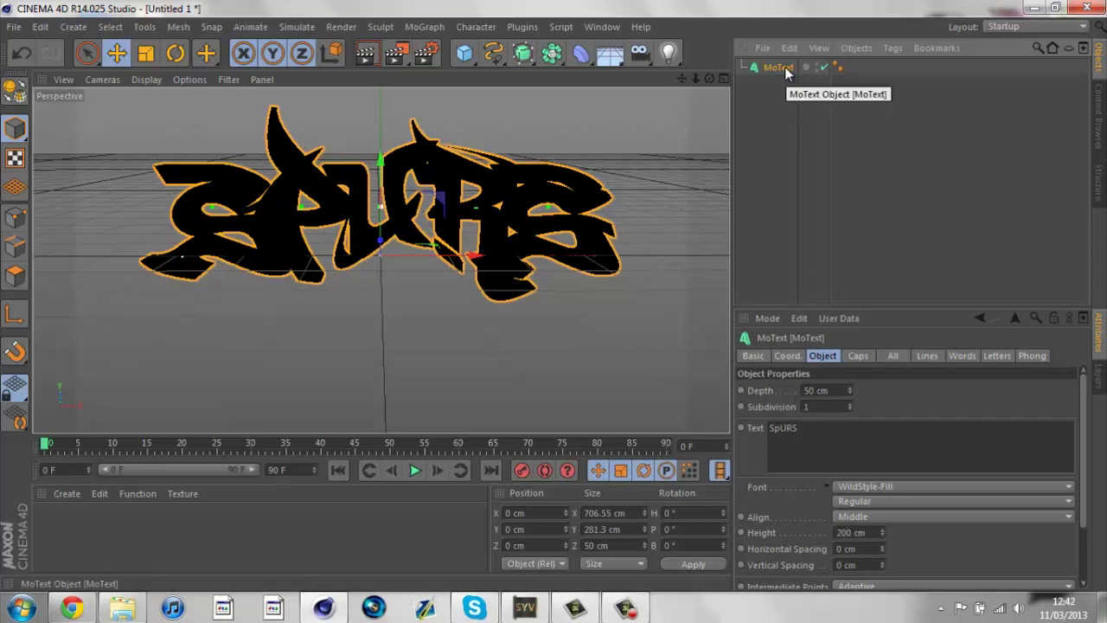
{"action": "key", "text": "c"}
{"action": "left_click", "coordinate": [741, 68]}
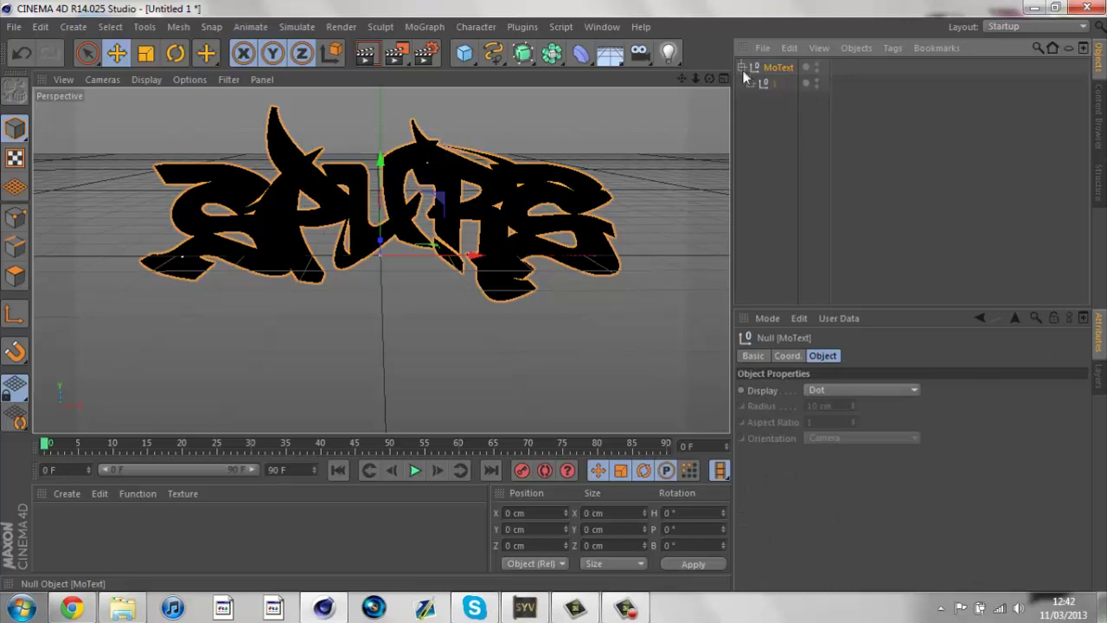
{"action": "left_click", "coordinate": [749, 83]}
{"action": "left_click", "coordinate": [759, 99]}
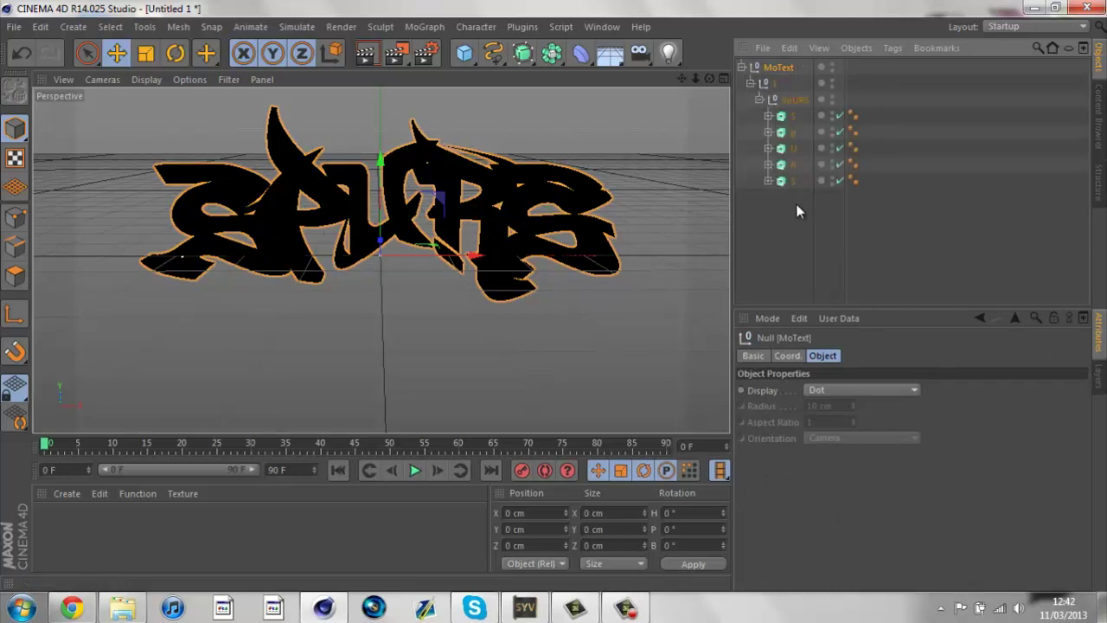
Step: Move the five letter objects out of the MoText hierarchy to the top level and delete the leftover nulls
{"action": "left_click_drag", "start_coordinate": [792, 119], "coordinate": [791, 118]}
{"action": "mouse_move", "coordinate": [792, 69]}
{"action": "left_mouse_down"}
{"action": "mouse_move", "coordinate": [790, 55]}
{"action": "mouse_move", "coordinate": [792, 66]}
{"action": "left_mouse_up"}
{"action": "left_click", "coordinate": [785, 149]}
{"action": "key", "text": "Delete"}
Step: Try moving the first S on its own, and undo the move
{"action": "left_click", "coordinate": [160, 173]}
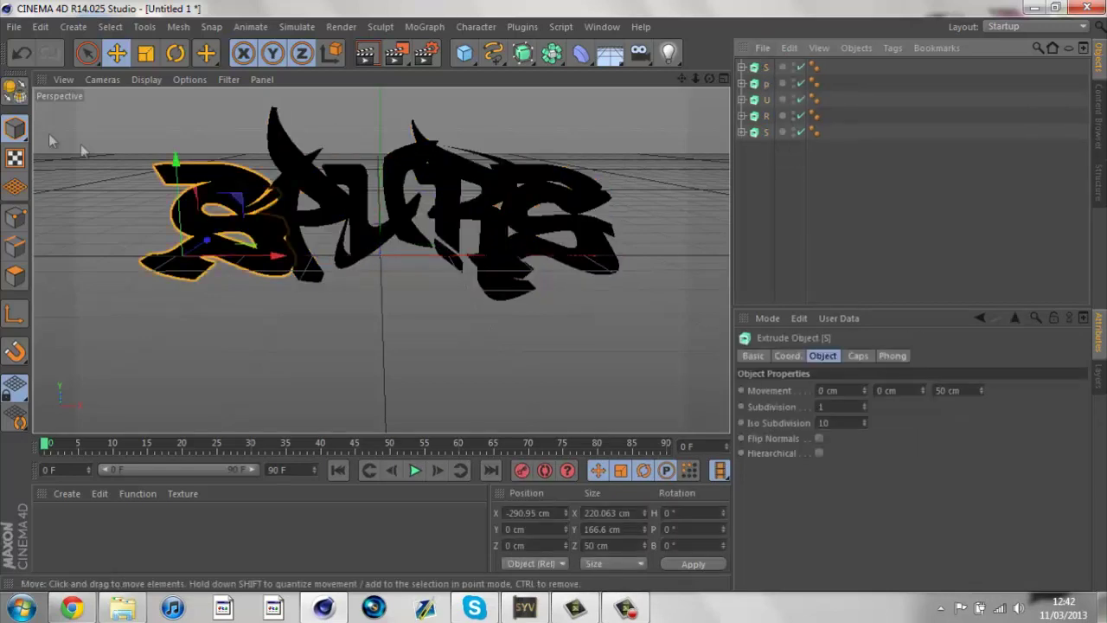
{"action": "left_click_drag", "start_coordinate": [147, 257], "coordinate": [303, 200]}
{"action": "key", "text": "ctrl+z"}
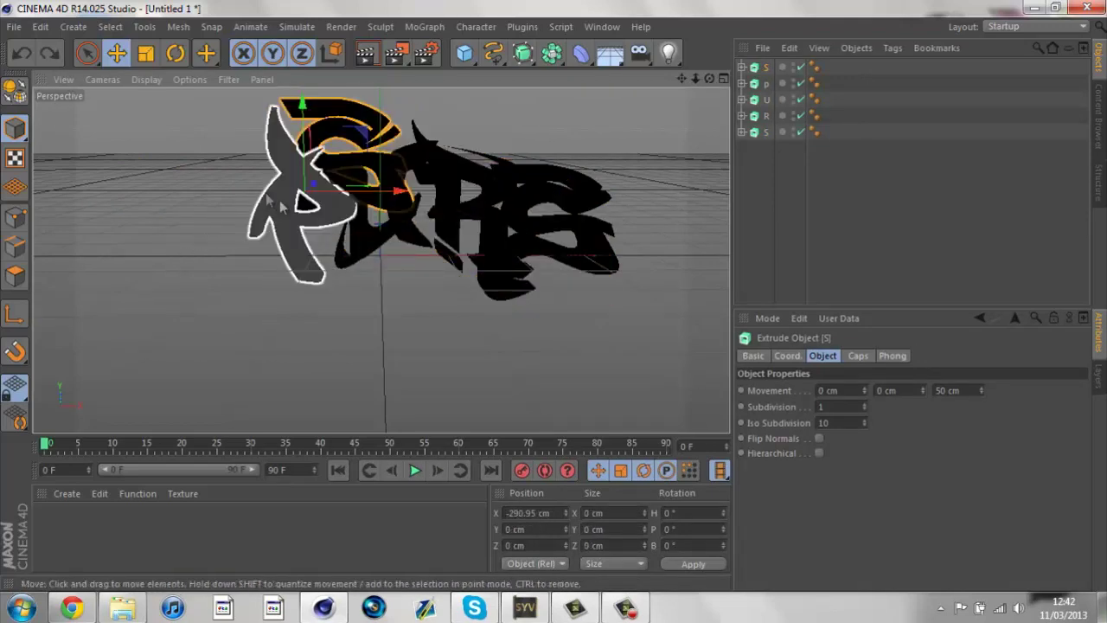
Step: Switch from the single perspective view to the four-view layout
{"action": "left_click", "coordinate": [65, 79]}
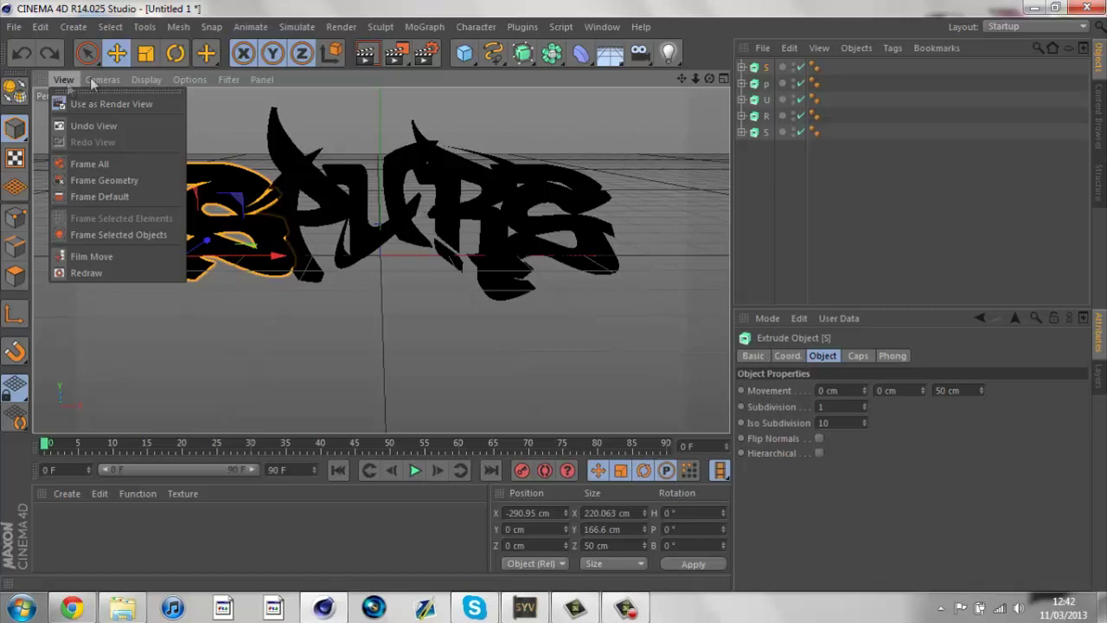
{"action": "left_click", "coordinate": [725, 79]}
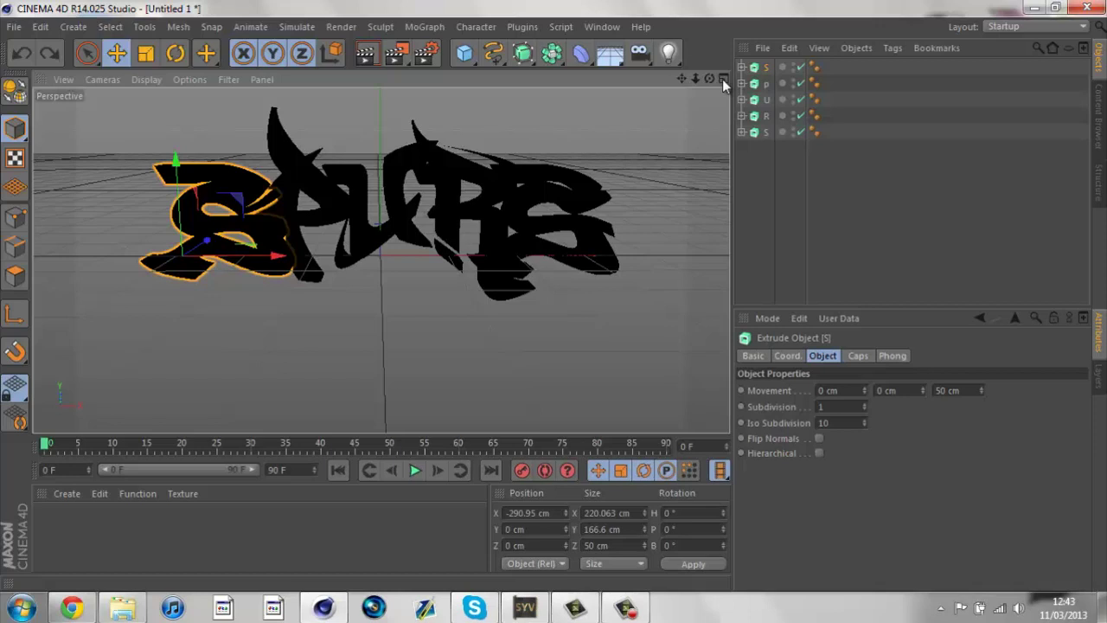
{"action": "left_click", "coordinate": [722, 80]}
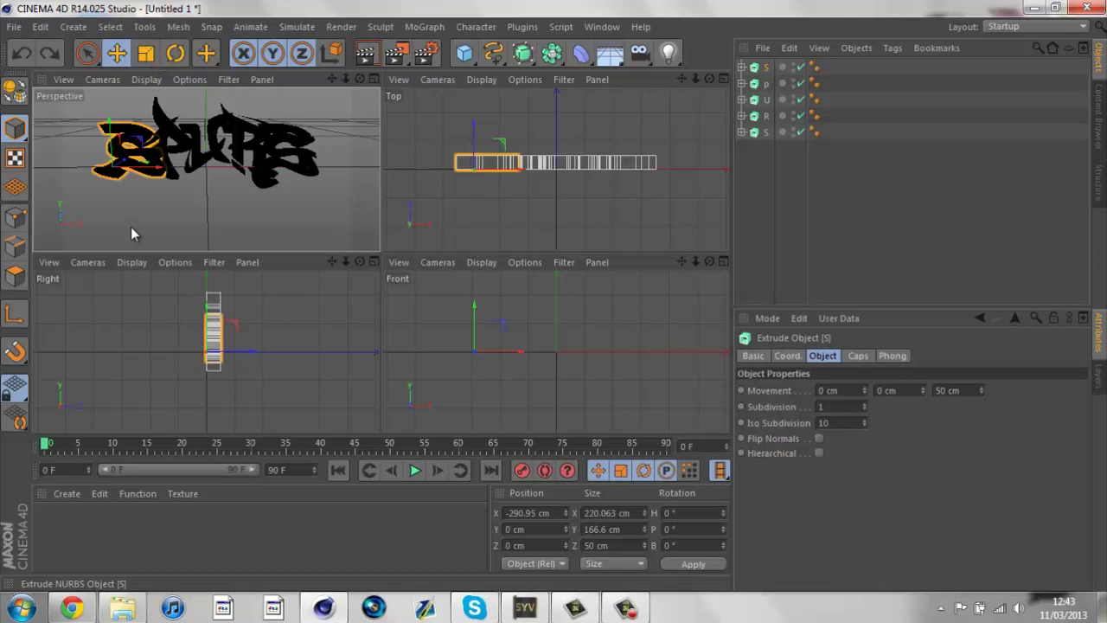
{"action": "key", "text": "r"}
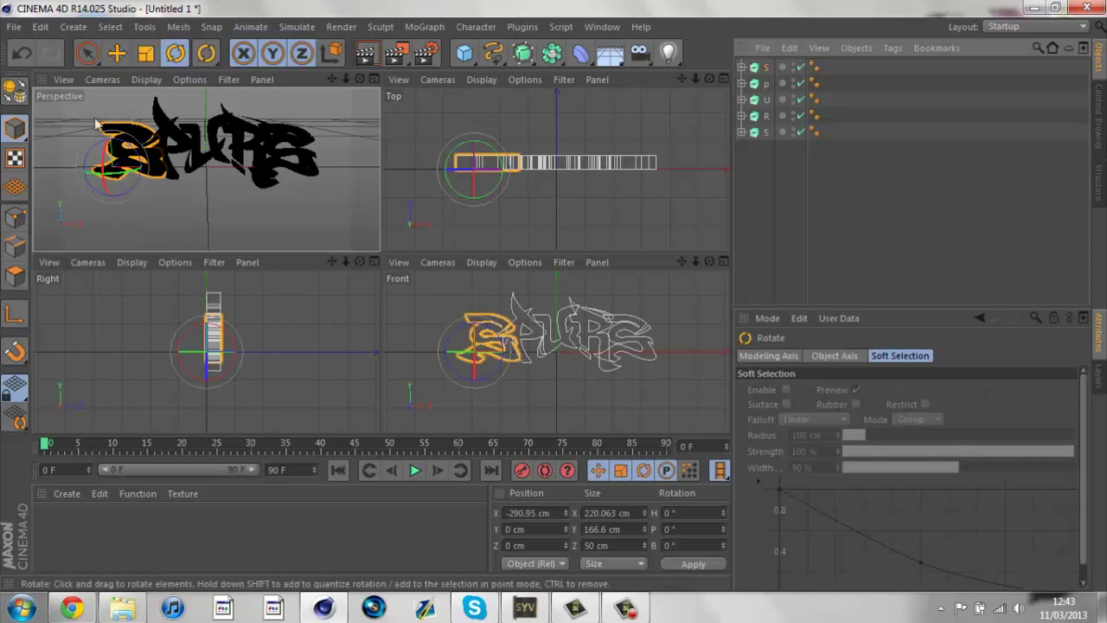
{"action": "left_click", "coordinate": [116, 53]}
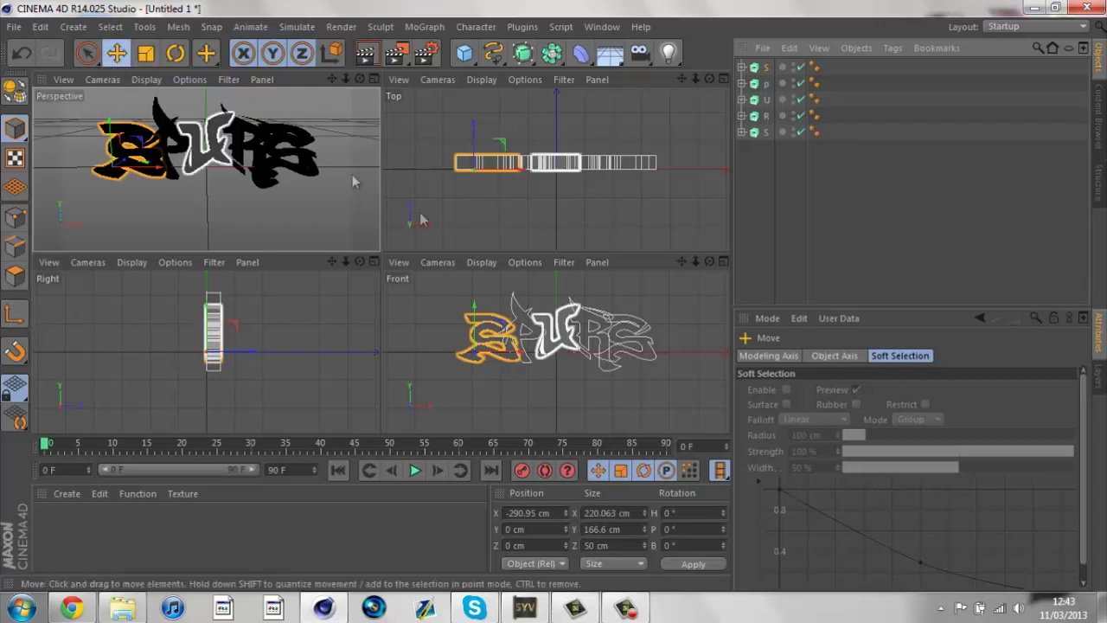
{"action": "left_click_drag", "start_coordinate": [521, 352], "coordinate": [528, 354]}
{"action": "key", "text": "ctrl+z"}
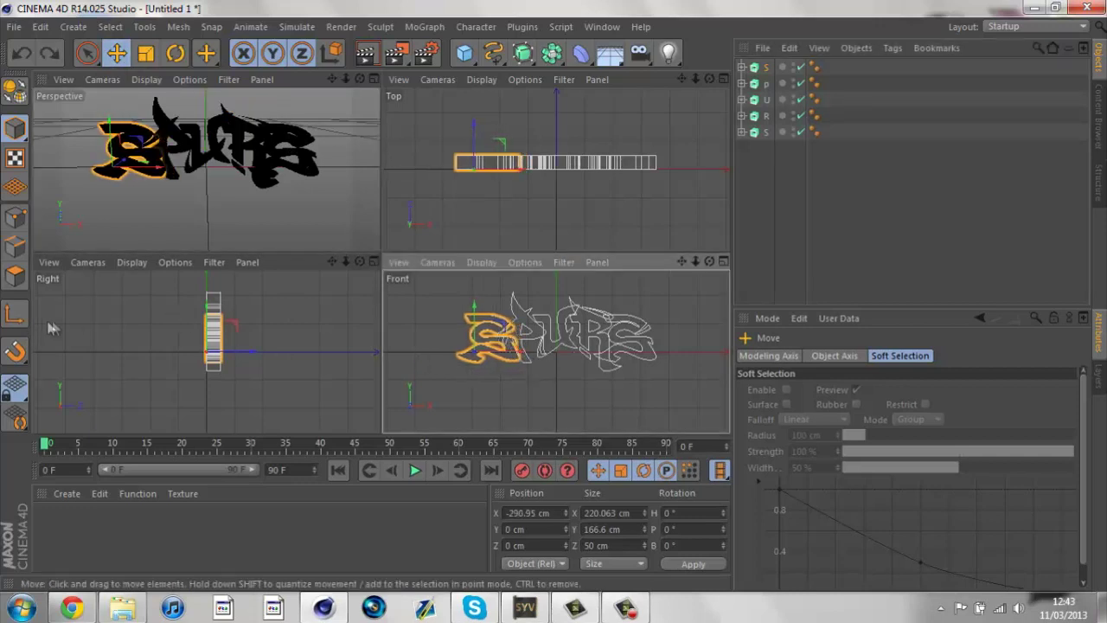
Step: Centre the first S's axis on the letter at about X -230, Y 37 and Z 20 cm
{"action": "left_click", "coordinate": [15, 313]}
{"action": "left_click_drag", "start_coordinate": [513, 347], "coordinate": [490, 300]}
{"action": "left_click_drag", "start_coordinate": [491, 128], "coordinate": [492, 126]}
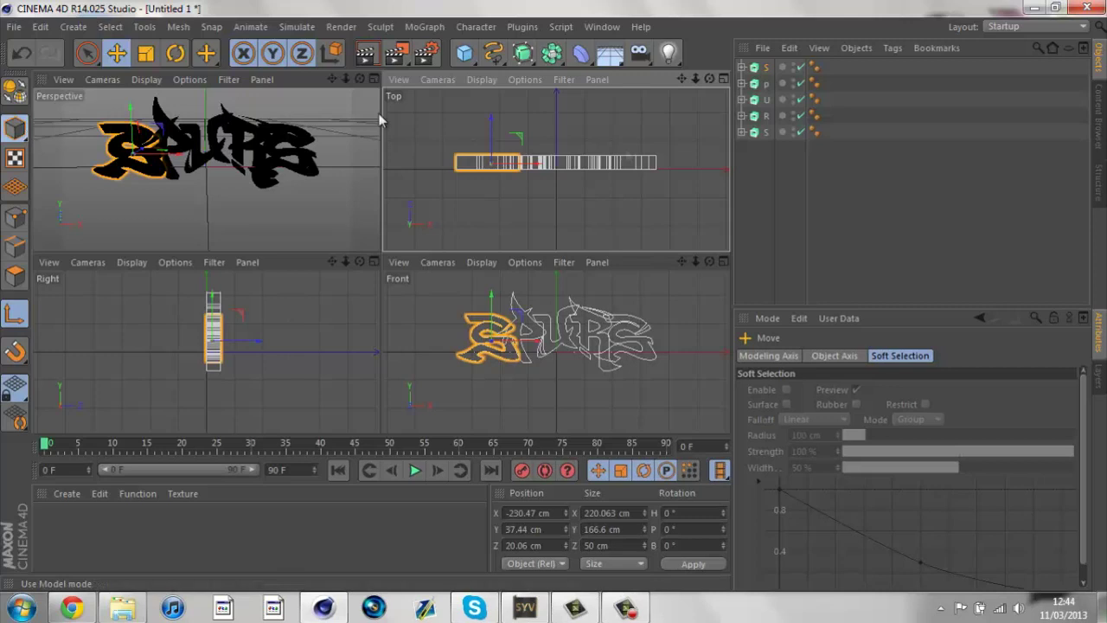
Step: Centre the p's axis on its letter in the front and top views
{"action": "left_click", "coordinate": [764, 83]}
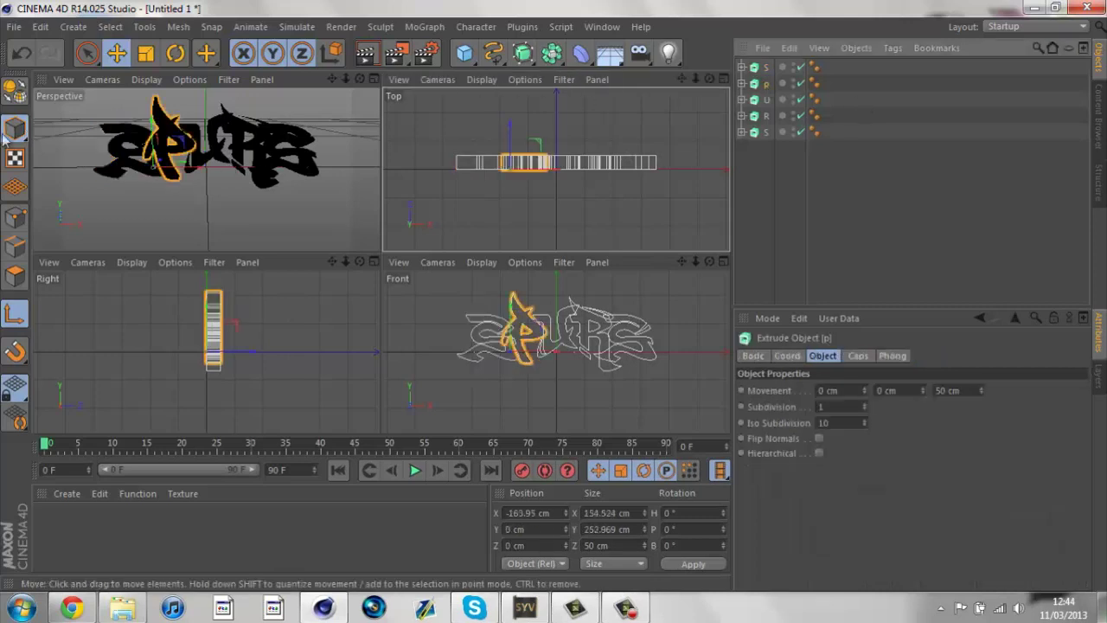
{"action": "left_click", "coordinate": [15, 322]}
{"action": "left_click_drag", "start_coordinate": [554, 352], "coordinate": [564, 352]}
{"action": "left_click_drag", "start_coordinate": [523, 305], "coordinate": [523, 287]}
{"action": "left_click_drag", "start_coordinate": [522, 124], "coordinate": [523, 119]}
Step: Centre the U's axis on its letter in the front and top views
{"action": "left_click", "coordinate": [766, 100]}
{"action": "left_click_drag", "start_coordinate": [581, 352], "coordinate": [558, 289]}
{"action": "left_click_drag", "start_coordinate": [554, 132], "coordinate": [554, 117]}
Step: Centre the axes of the R and the last S on their letters, and return to the single perspective view
{"action": "left_click", "coordinate": [765, 115]}
{"action": "left_click_drag", "start_coordinate": [567, 352], "coordinate": [594, 355]}
{"action": "left_click_drag", "start_coordinate": [593, 333], "coordinate": [593, 290]}
{"action": "left_click_drag", "start_coordinate": [591, 117], "coordinate": [627, 120]}
{"action": "left_click", "coordinate": [765, 132]}
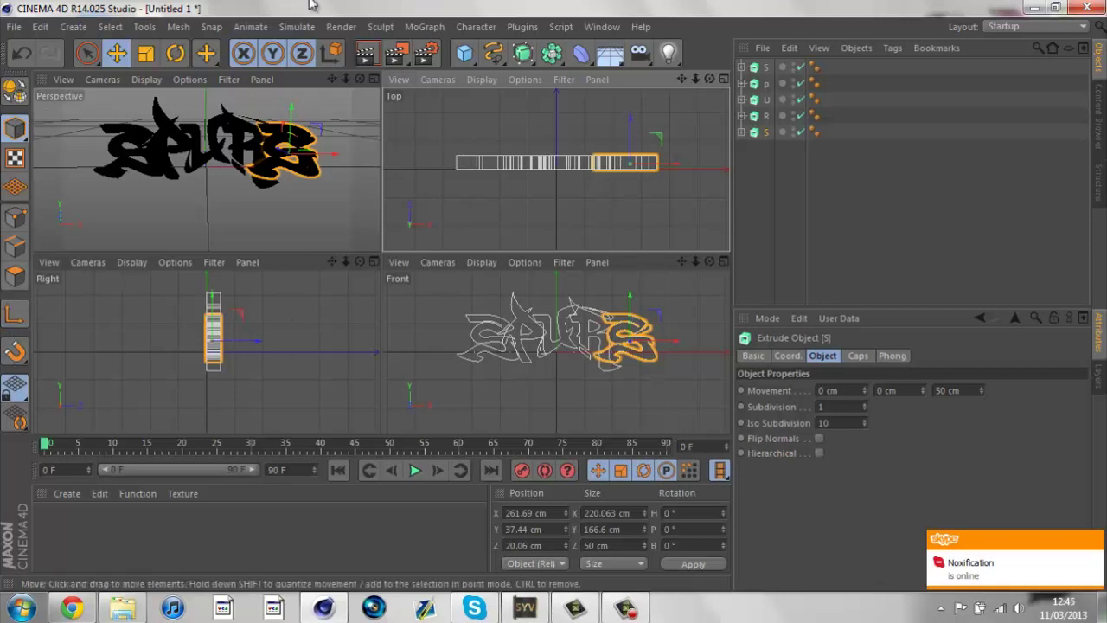
{"action": "left_click", "coordinate": [375, 79]}
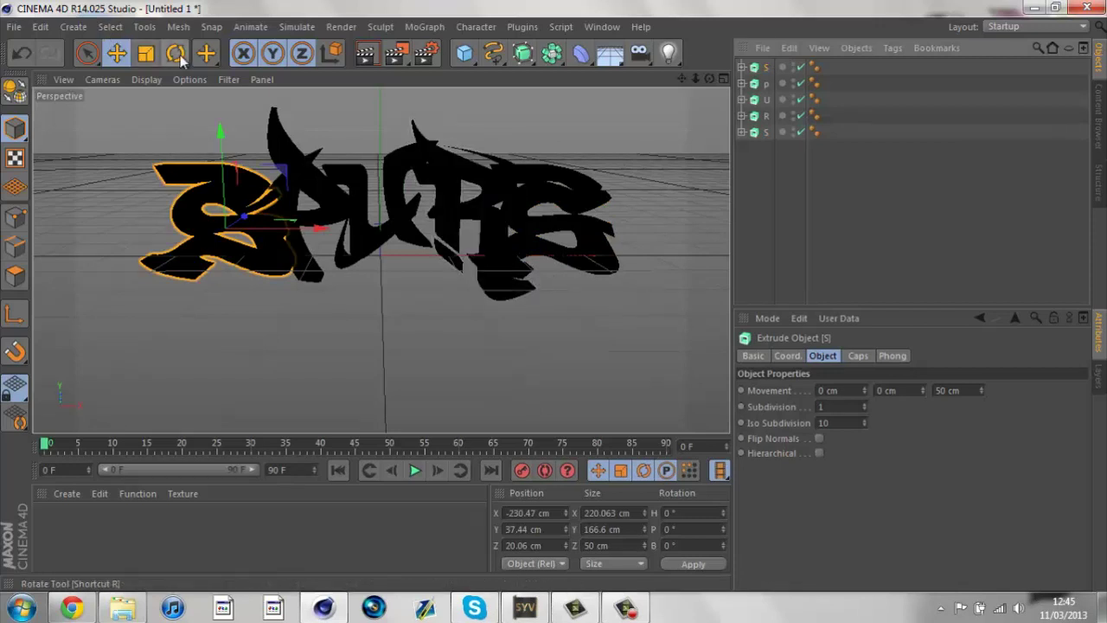
Step: Open the Content Browser and look through the tex, _Objects and _Studios folders of GreyscalegorillaLightKitPro1
{"action": "left_click", "coordinate": [603, 27]}
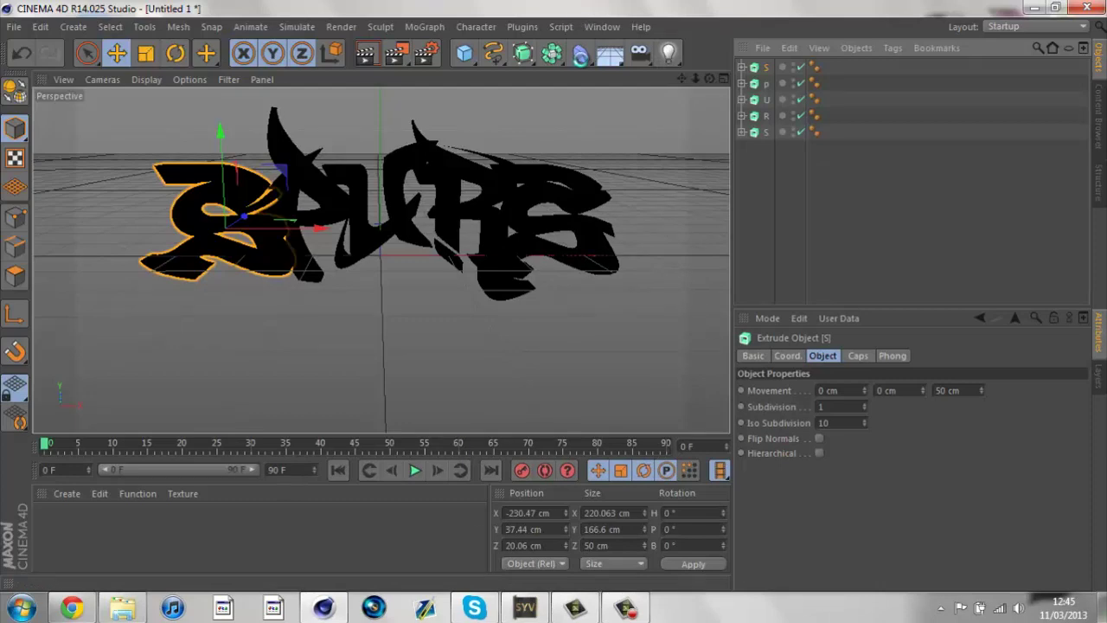
{"action": "key", "text": "shift+F8"}
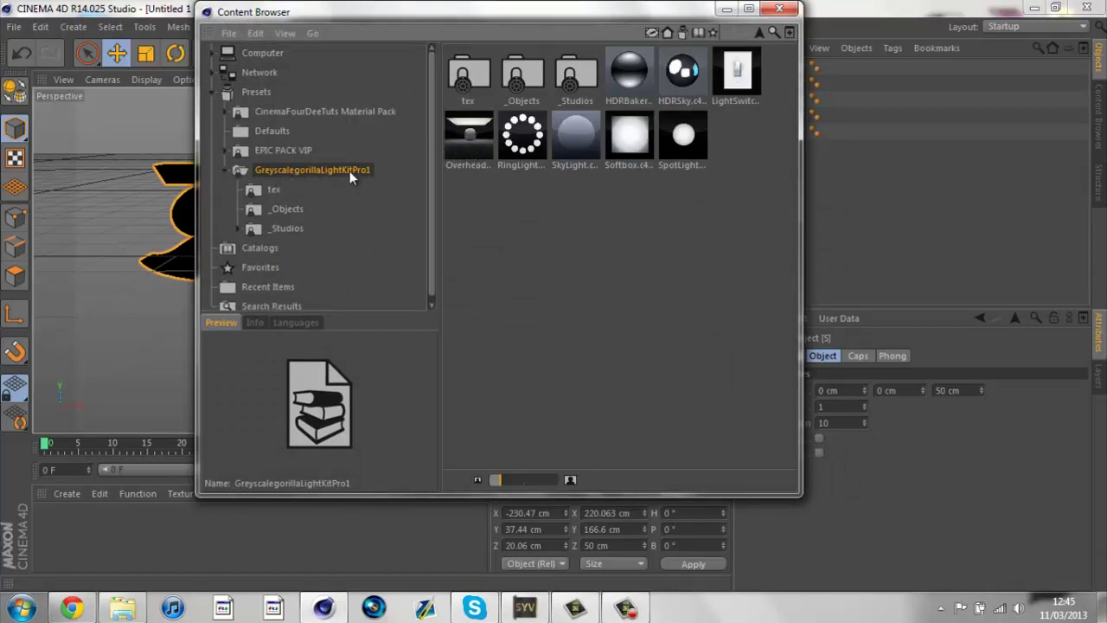
{"action": "left_click_drag", "start_coordinate": [662, 233], "coordinate": [467, 83]}
{"action": "left_click", "coordinate": [287, 191]}
{"action": "left_click", "coordinate": [287, 209]}
{"action": "left_click", "coordinate": [289, 227]}
{"action": "left_click", "coordinate": [281, 170]}
{"action": "left_click", "coordinate": [282, 225]}
{"action": "left_click_drag", "start_coordinate": [781, 199], "coordinate": [599, 243]}
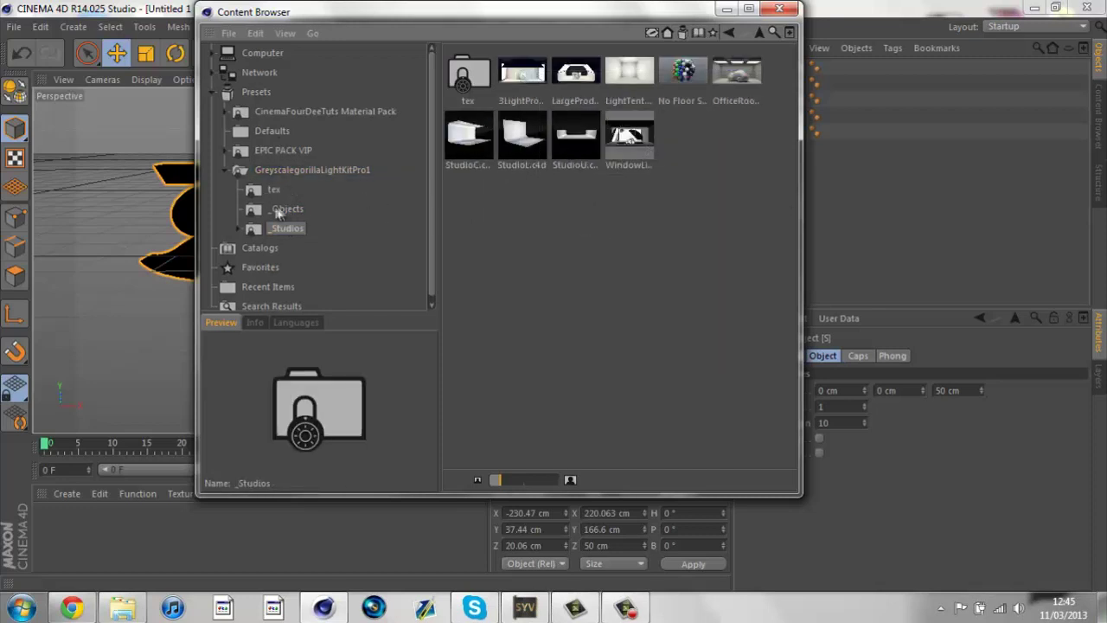
Step: Add the OverheadSoftbox preset from GreyscalegorillaLightKitPro1 to the scene and close the Content Browser
{"action": "left_click", "coordinate": [270, 173]}
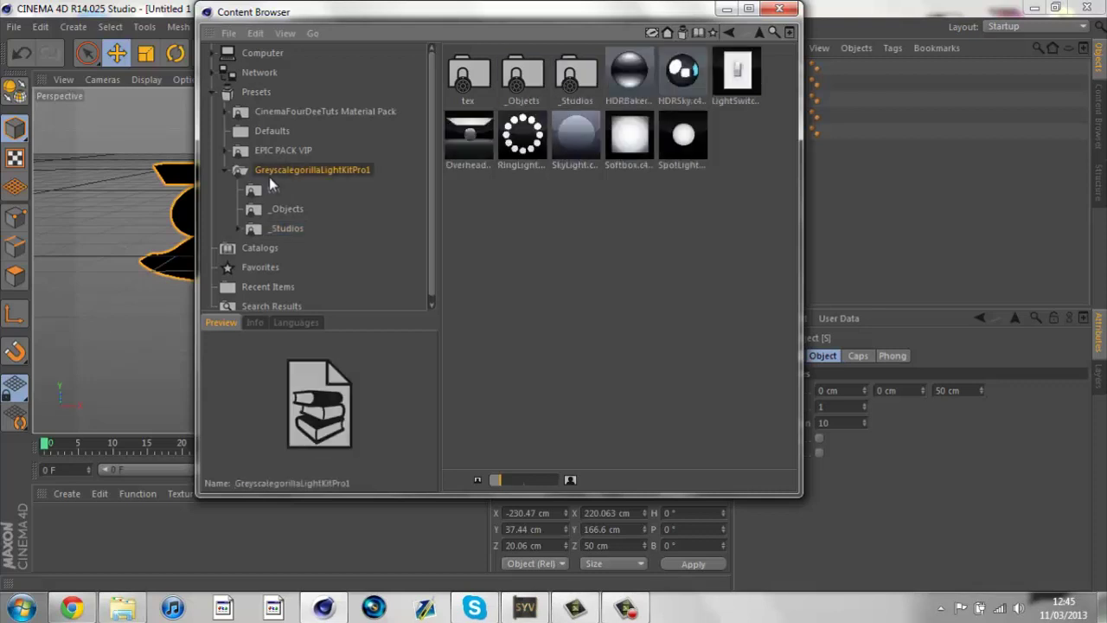
{"action": "left_click", "coordinate": [469, 149]}
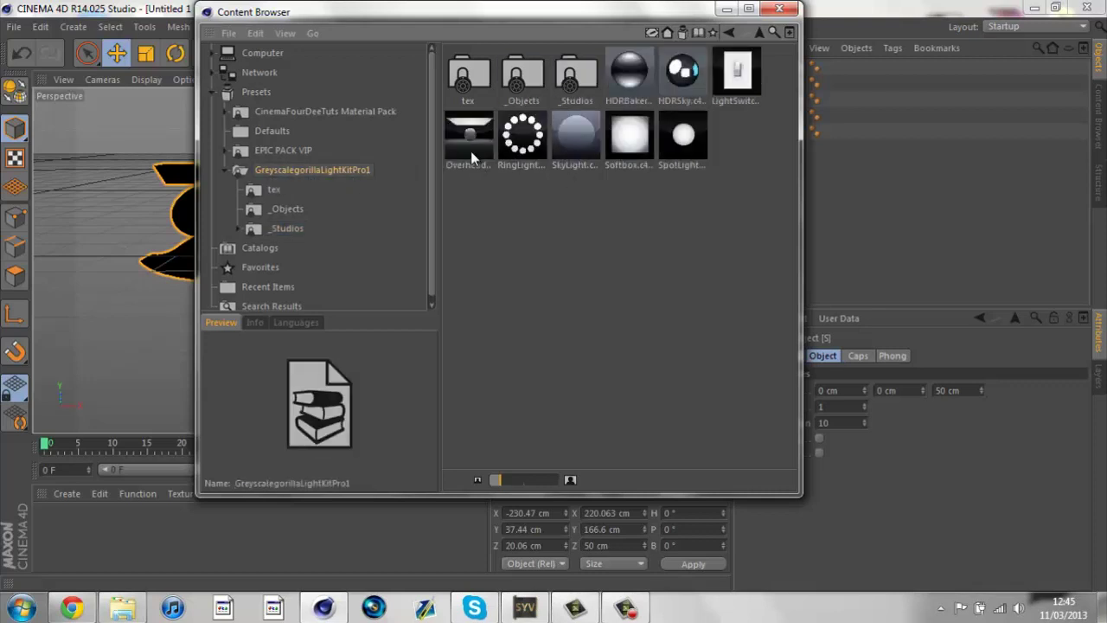
{"action": "double_click", "coordinate": [469, 149]}
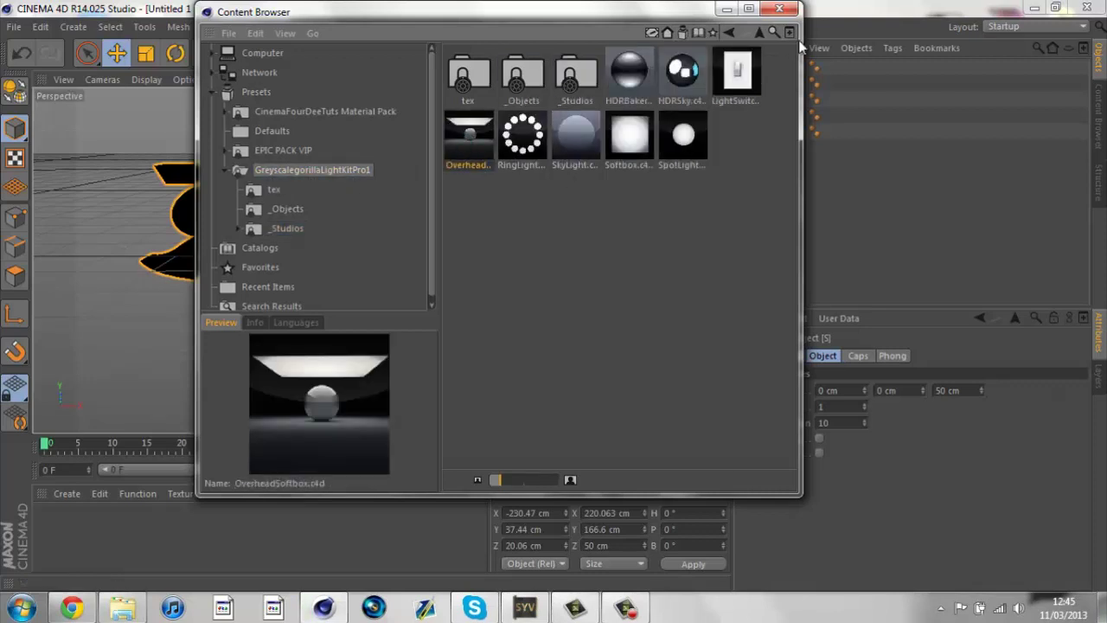
{"action": "left_click", "coordinate": [780, 10]}
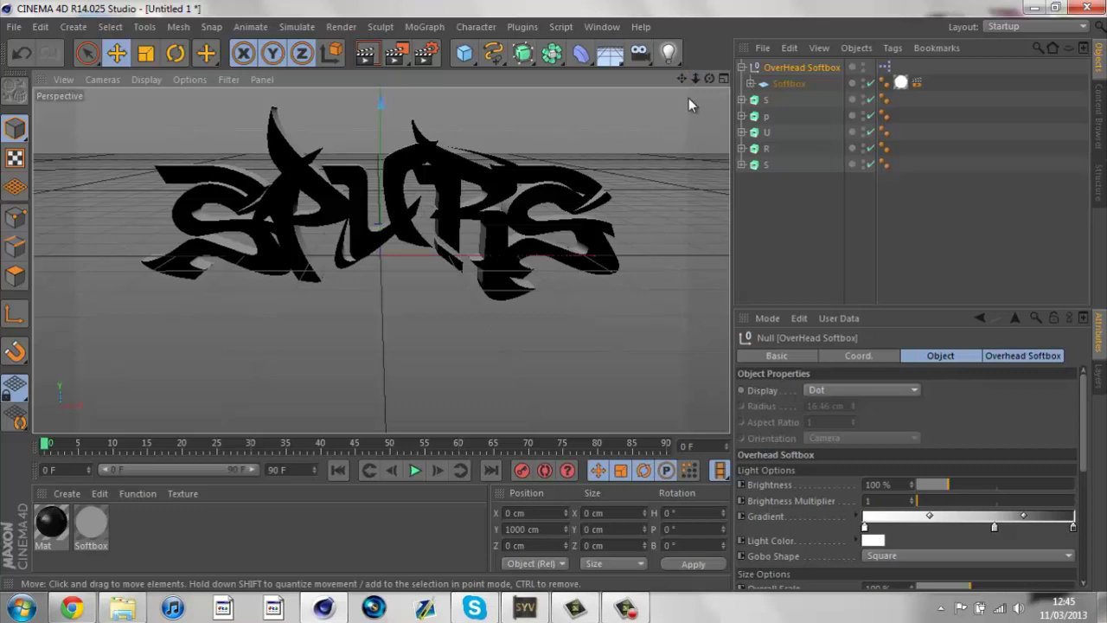
Step: Lower the overhead softbox to about Y 601 cm above the text and move it forward along Z
{"action": "left_click_drag", "start_coordinate": [694, 80], "coordinate": [526, 302]}
{"action": "left_click", "coordinate": [117, 54]}
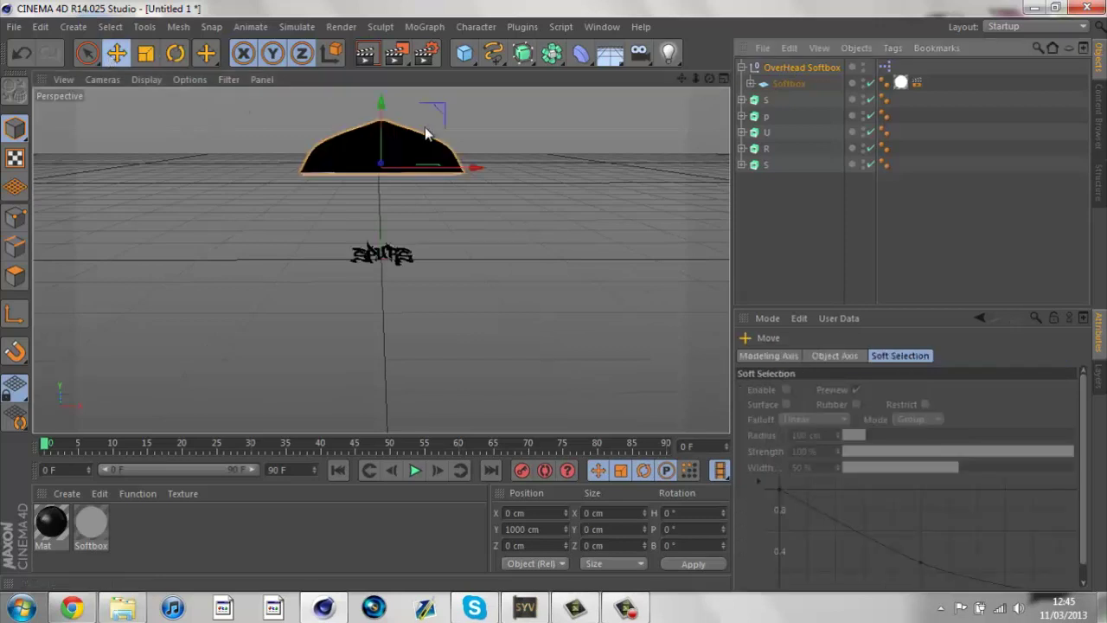
{"action": "left_click_drag", "start_coordinate": [383, 106], "coordinate": [383, 144]}
{"action": "left_click_drag", "start_coordinate": [709, 80], "coordinate": [544, 306]}
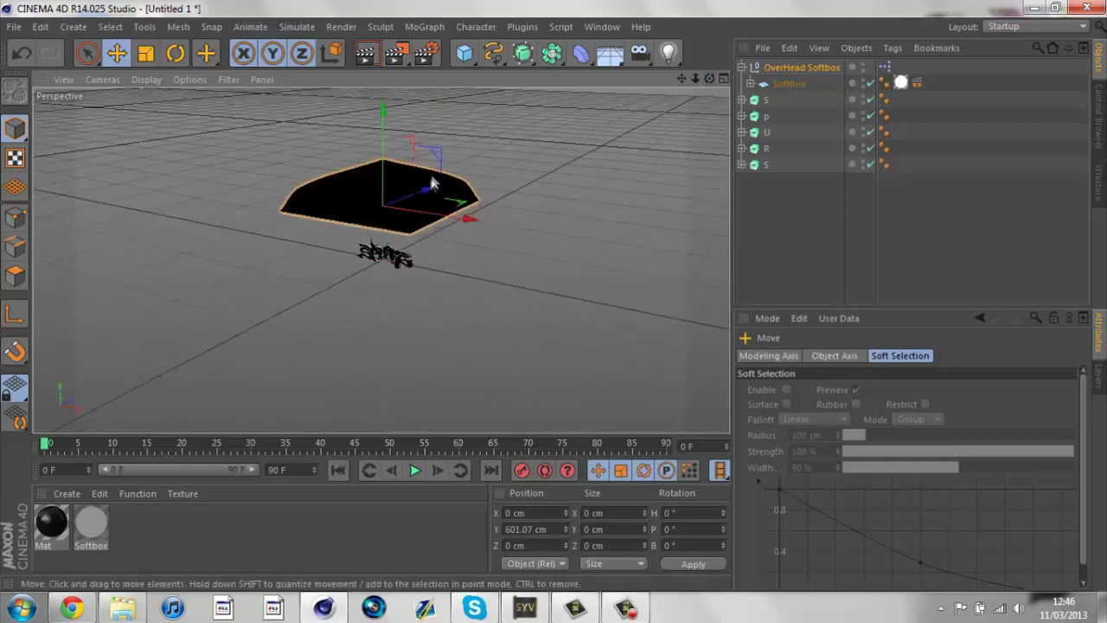
{"action": "left_click_drag", "start_coordinate": [420, 193], "coordinate": [416, 197]}
Step: Rotate the first S to about H 20.5°, P -2.4° and B -5.5°
{"action": "left_click_drag", "start_coordinate": [709, 79], "coordinate": [554, 296]}
{"action": "left_click_drag", "start_coordinate": [696, 82], "coordinate": [554, 295]}
{"action": "left_click_drag", "start_coordinate": [681, 79], "coordinate": [555, 296]}
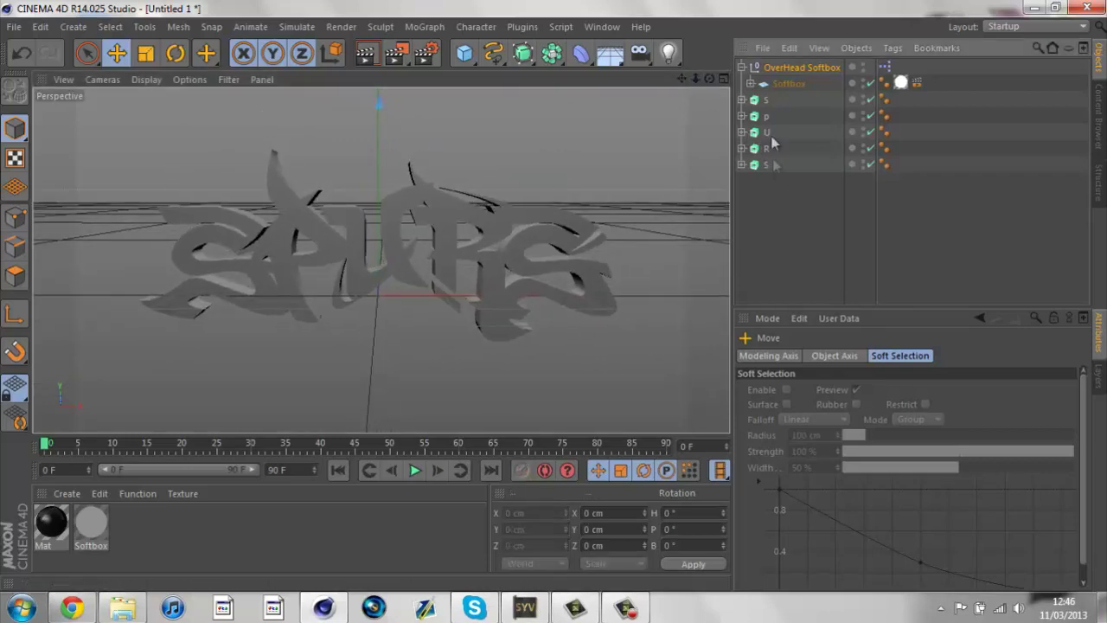
{"action": "left_click", "coordinate": [765, 99]}
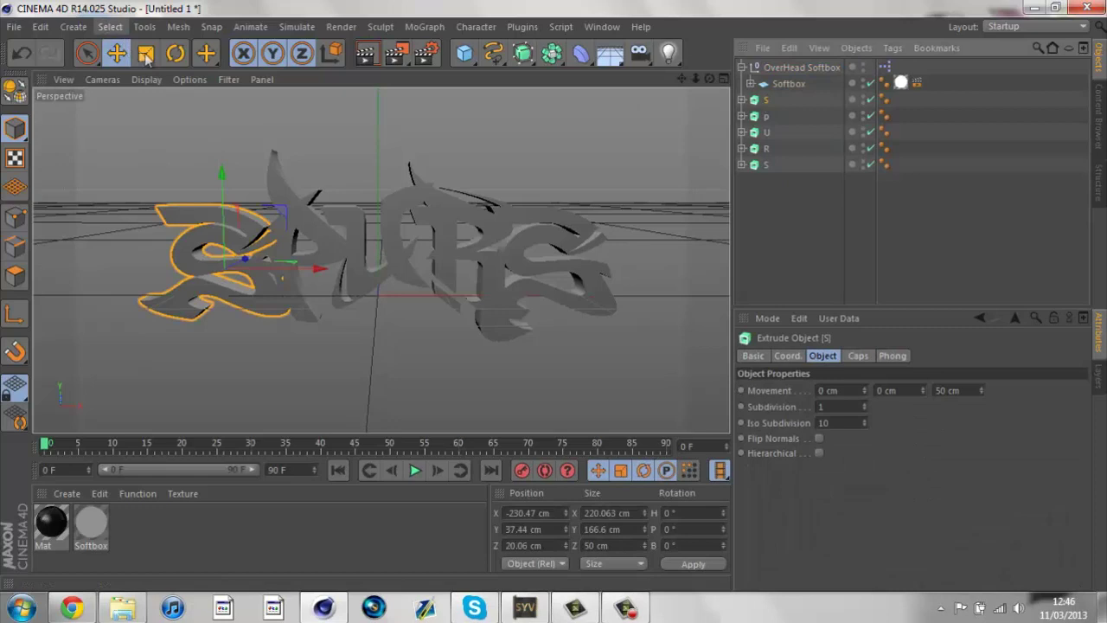
{"action": "left_click", "coordinate": [174, 52]}
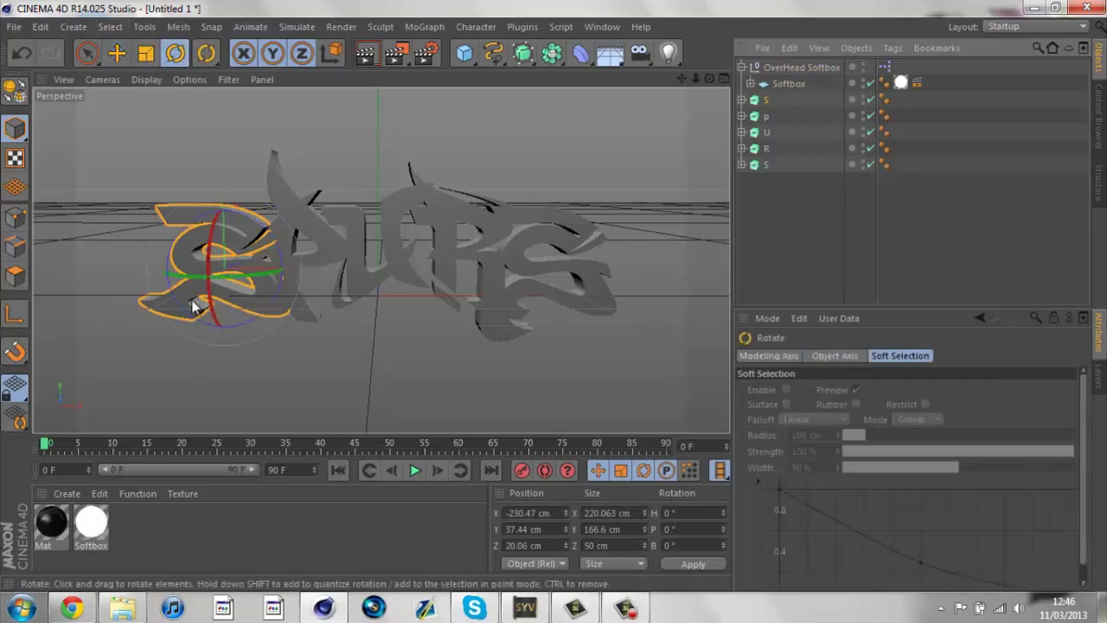
{"action": "left_click_drag", "start_coordinate": [192, 307], "coordinate": [222, 308]}
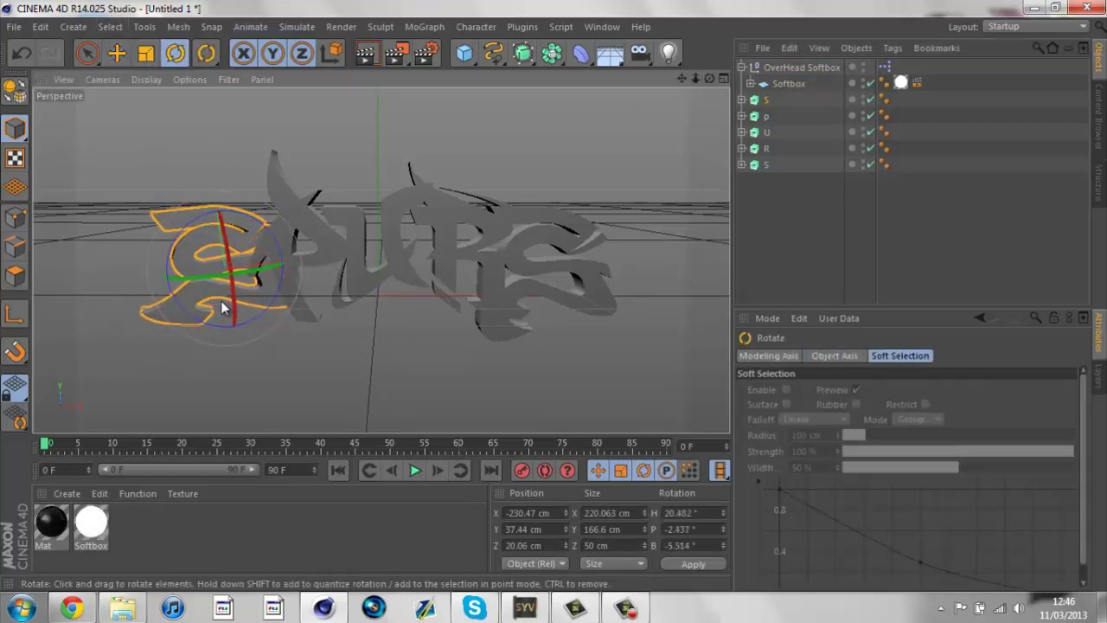
Step: Rotate the P to about H -12.7°, P 1.9°, B -3.7° and move it to about X -149 cm, Y 77 cm, farther back along Z
{"action": "left_click", "coordinate": [766, 116]}
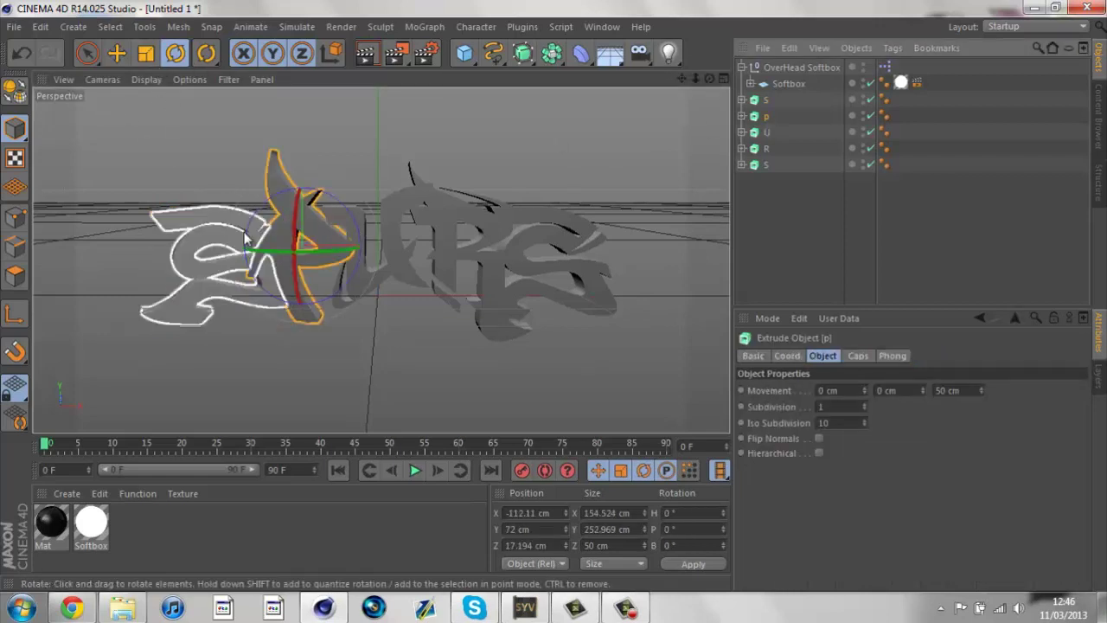
{"action": "left_click_drag", "start_coordinate": [304, 239], "coordinate": [302, 229]}
{"action": "left_click", "coordinate": [116, 52]}
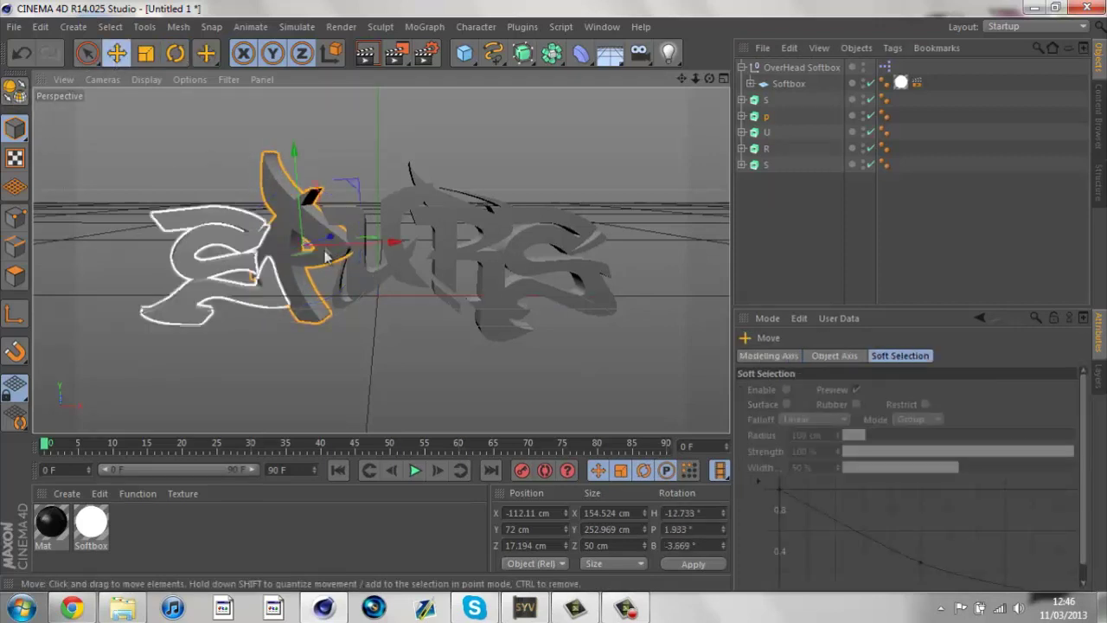
{"action": "left_click_drag", "start_coordinate": [330, 242], "coordinate": [292, 253]}
{"action": "key", "text": "F5"}
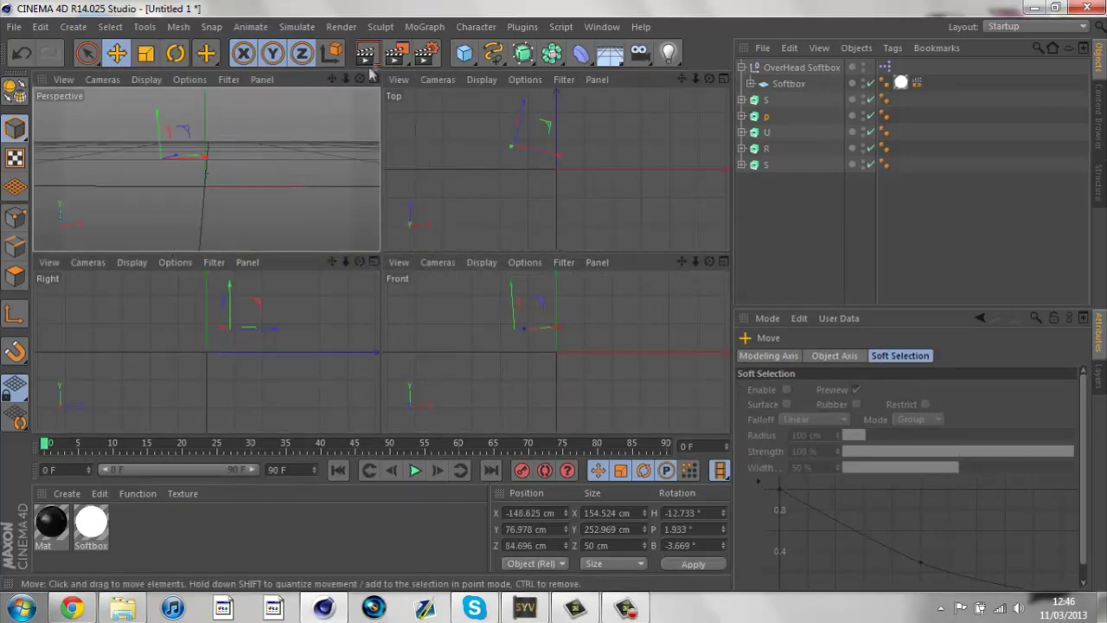
{"action": "left_click", "coordinate": [498, 203]}
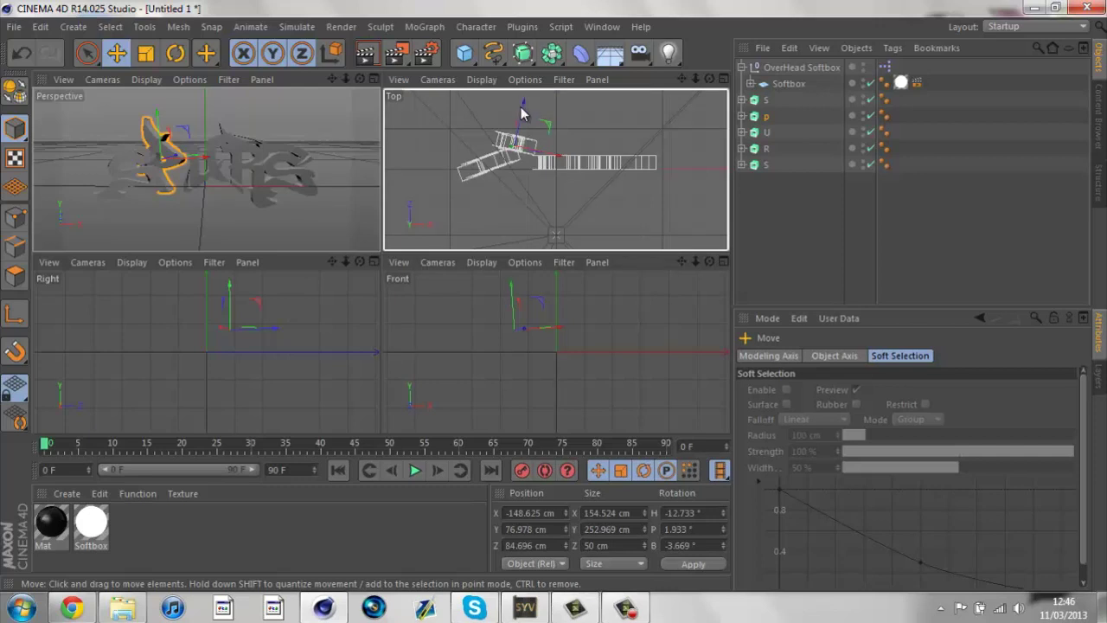
{"action": "mouse_move", "coordinate": [524, 105]}
{"action": "left_mouse_down"}
{"action": "mouse_move", "coordinate": [555, 297]}
{"action": "mouse_move", "coordinate": [526, 100]}
{"action": "left_mouse_up"}
Step: Rotate the U slightly and shift it closer to the P
{"action": "left_click", "coordinate": [769, 134]}
{"action": "left_click", "coordinate": [175, 54]}
{"action": "left_click_drag", "start_coordinate": [187, 177], "coordinate": [199, 183]}
{"action": "left_click", "coordinate": [116, 55]}
{"action": "left_click_drag", "start_coordinate": [566, 136], "coordinate": [551, 136]}
{"action": "left_click_drag", "start_coordinate": [274, 184], "coordinate": [266, 191]}
Step: Rotate the R slightly and move it along X closer to the U
{"action": "left_click", "coordinate": [766, 149]}
{"action": "left_click", "coordinate": [176, 55]}
{"action": "left_click_drag", "start_coordinate": [231, 154], "coordinate": [240, 163]}
{"action": "left_click", "coordinate": [116, 54]}
{"action": "left_click_drag", "start_coordinate": [585, 199], "coordinate": [569, 201]}
Step: Rotate the last S to about H -31.4°, P 2.6°, B 12.6° and move it closer to the R in the perspective view
{"action": "left_click", "coordinate": [767, 164]}
{"action": "left_click", "coordinate": [176, 55]}
{"action": "left_click_drag", "start_coordinate": [278, 208], "coordinate": [263, 186]}
{"action": "left_click", "coordinate": [373, 79]}
{"action": "left_click", "coordinate": [121, 56]}
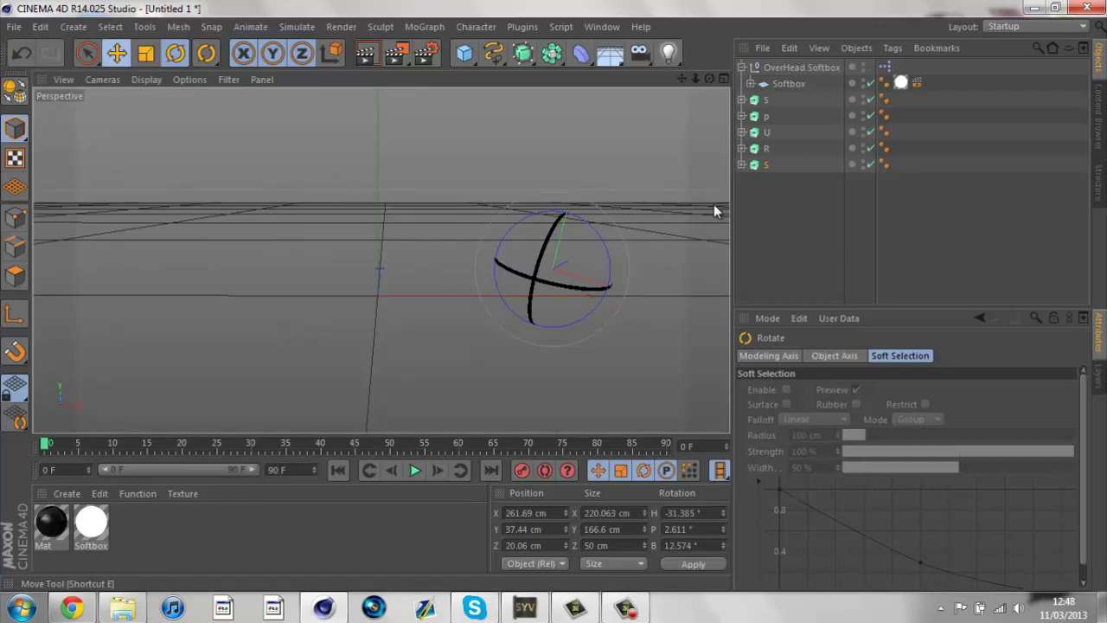
{"action": "left_click_drag", "start_coordinate": [649, 297], "coordinate": [574, 288]}
{"action": "left_click", "coordinate": [816, 231]}
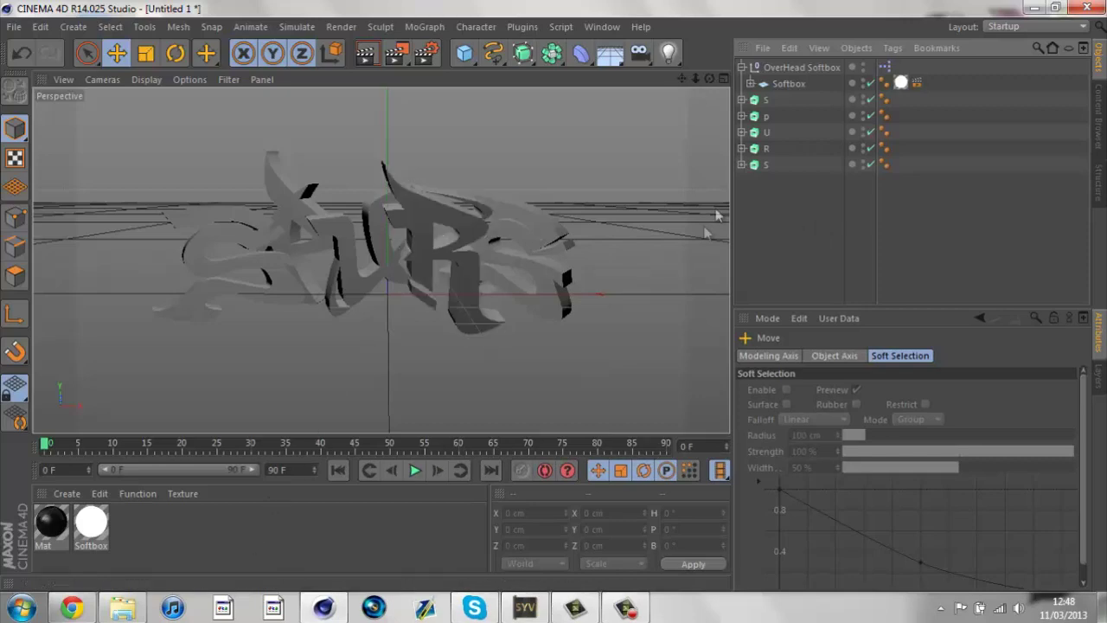
Step: Break all five letters into 30 Voronoi pieces each with the Thrausi plugin
{"action": "left_click", "coordinate": [596, 27]}
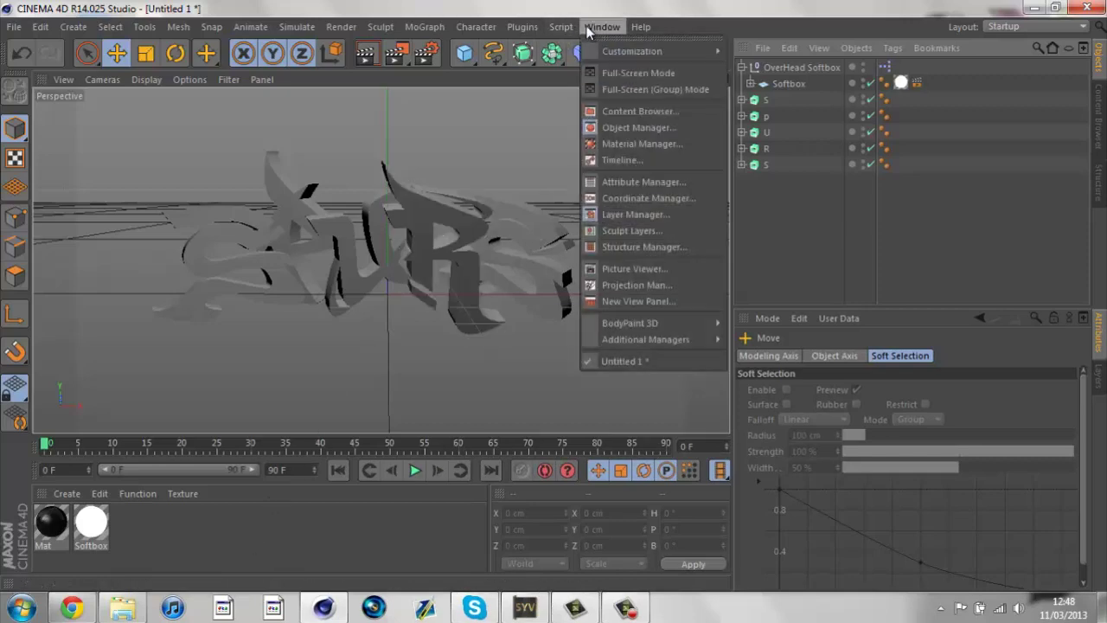
{"action": "mouse_move", "coordinate": [529, 28]}
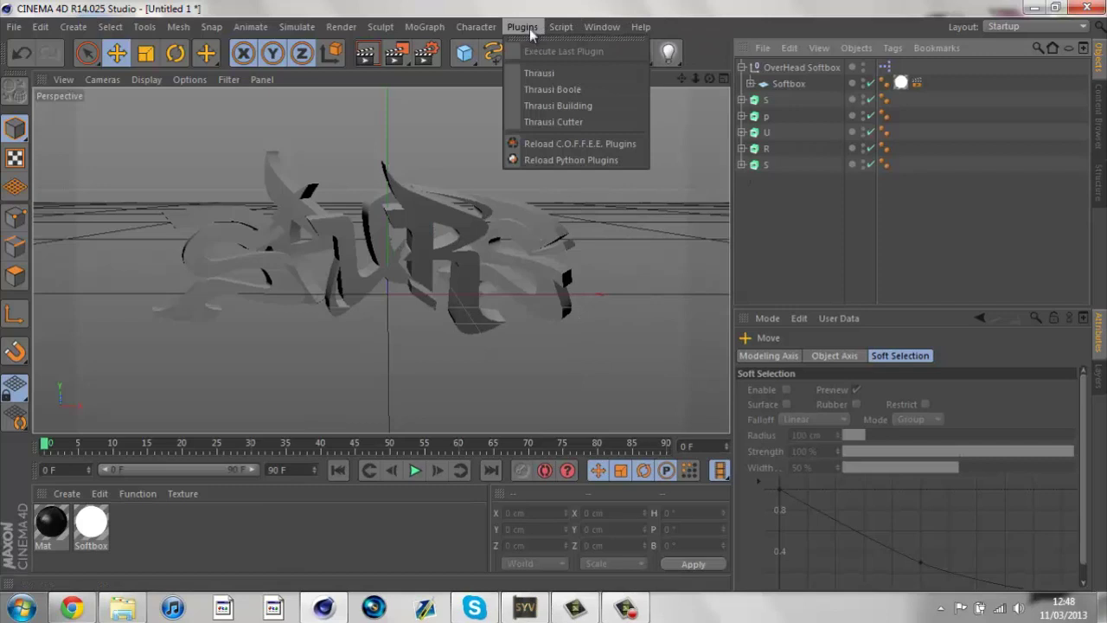
{"action": "left_click", "coordinate": [562, 73]}
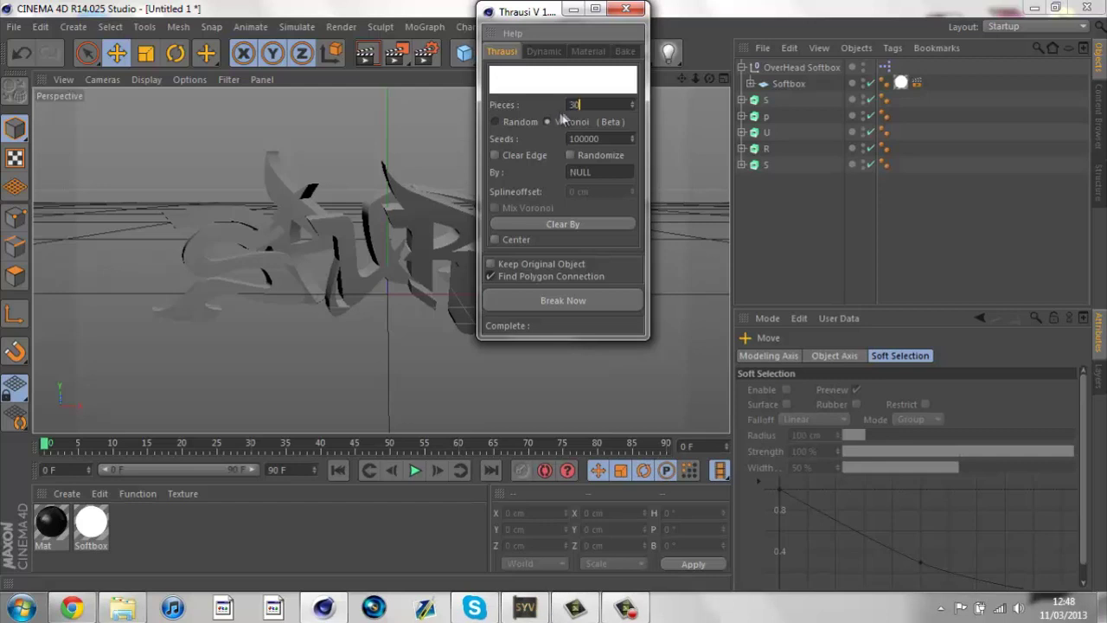
{"action": "left_click", "coordinate": [772, 100]}
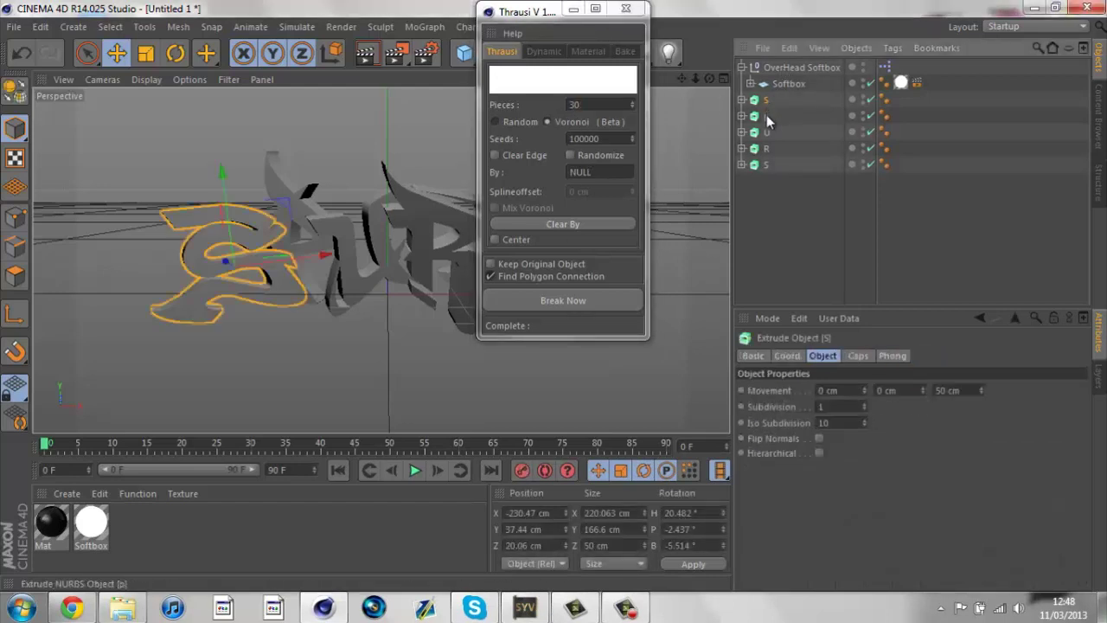
{"action": "left_click", "coordinate": [766, 116], "text": "ctrl"}
{"action": "left_click", "coordinate": [766, 132], "text": "ctrl"}
{"action": "left_click", "coordinate": [766, 148], "text": "ctrl"}
{"action": "left_click", "coordinate": [766, 164], "text": "ctrl"}
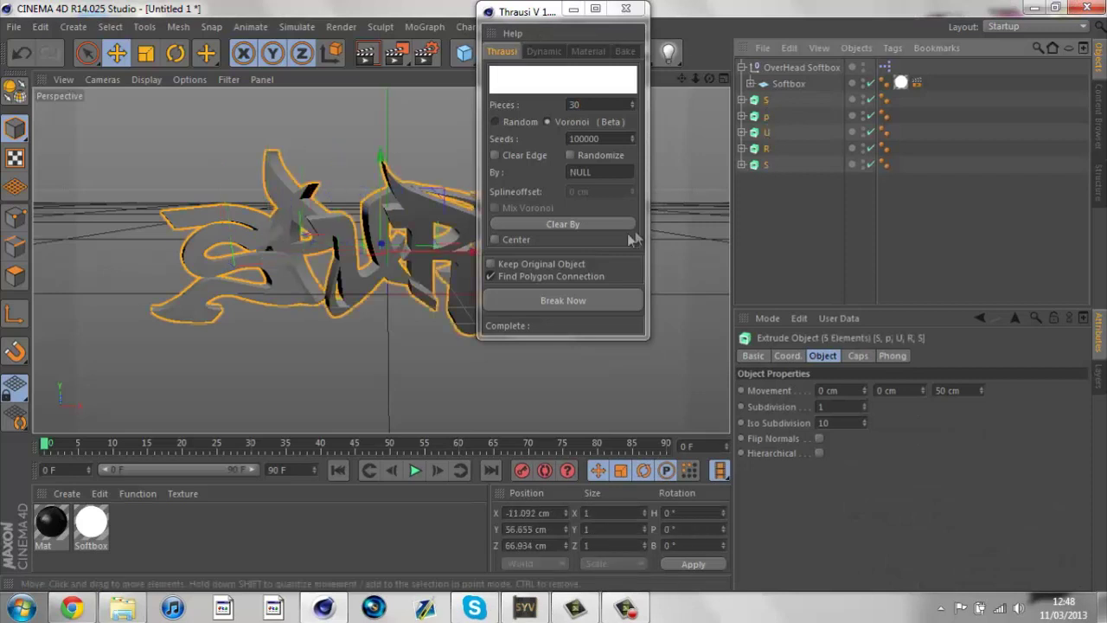
{"action": "left_click", "coordinate": [558, 301]}
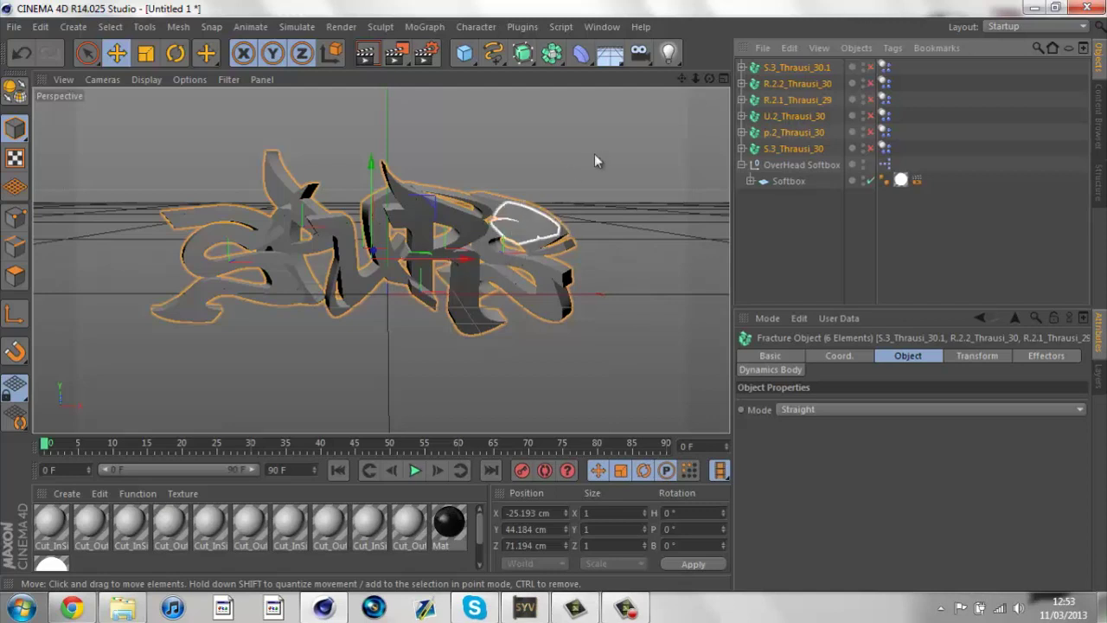
{"action": "left_click", "coordinate": [823, 275]}
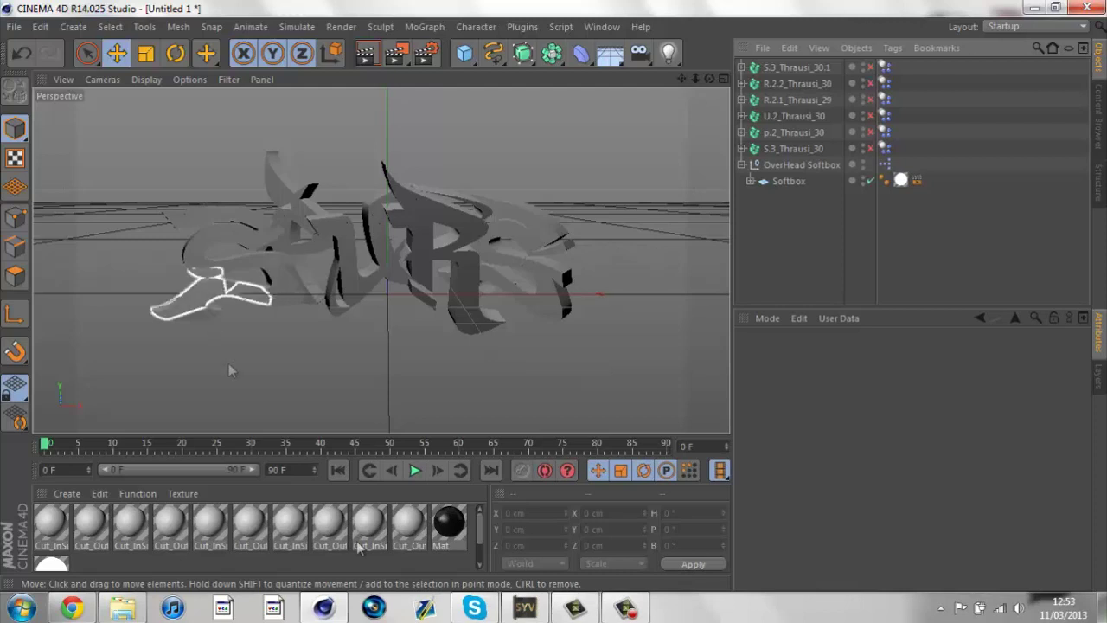
{"action": "left_click_drag", "start_coordinate": [481, 540], "coordinate": [480, 545]}
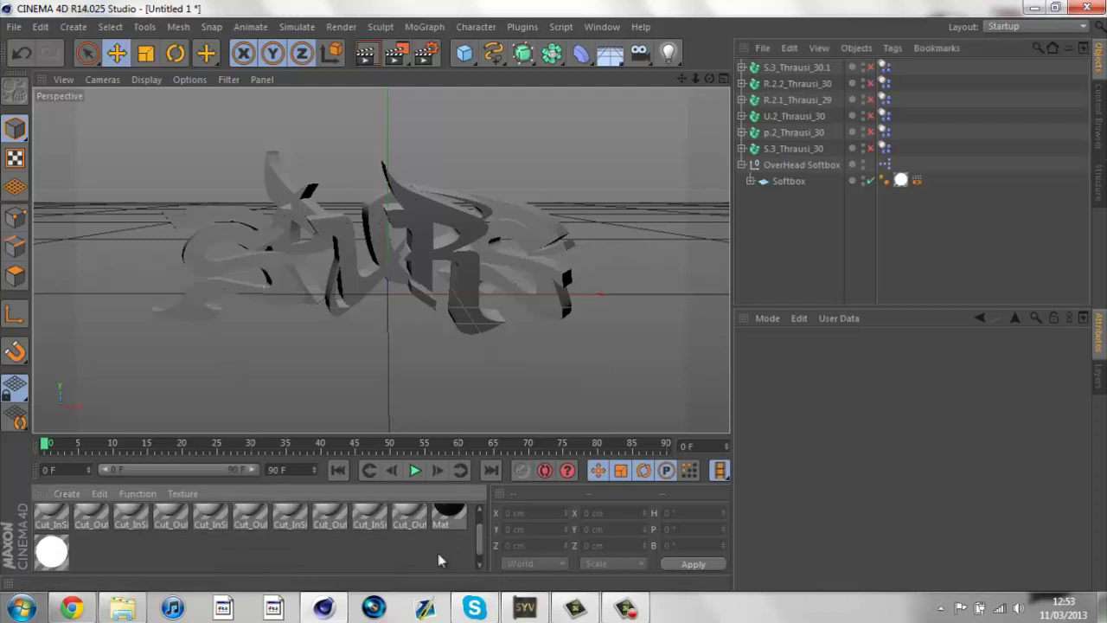
{"action": "scroll", "coordinate": [412, 534], "scroll_direction": "up", "scroll_amount": 2}
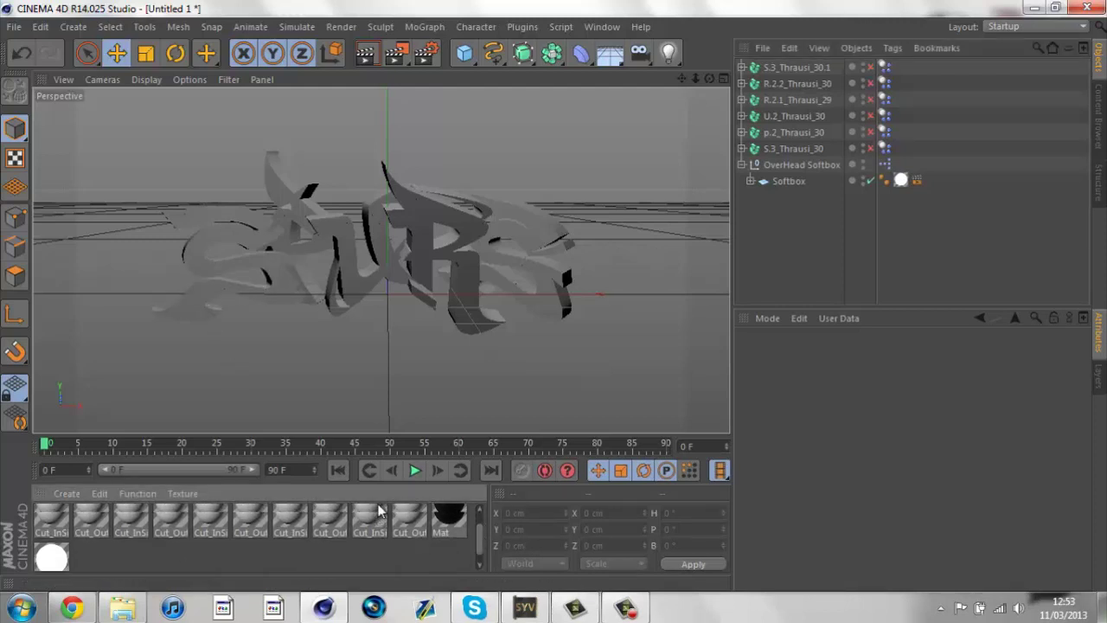
{"action": "left_click_drag", "start_coordinate": [53, 507], "coordinate": [53, 507]}
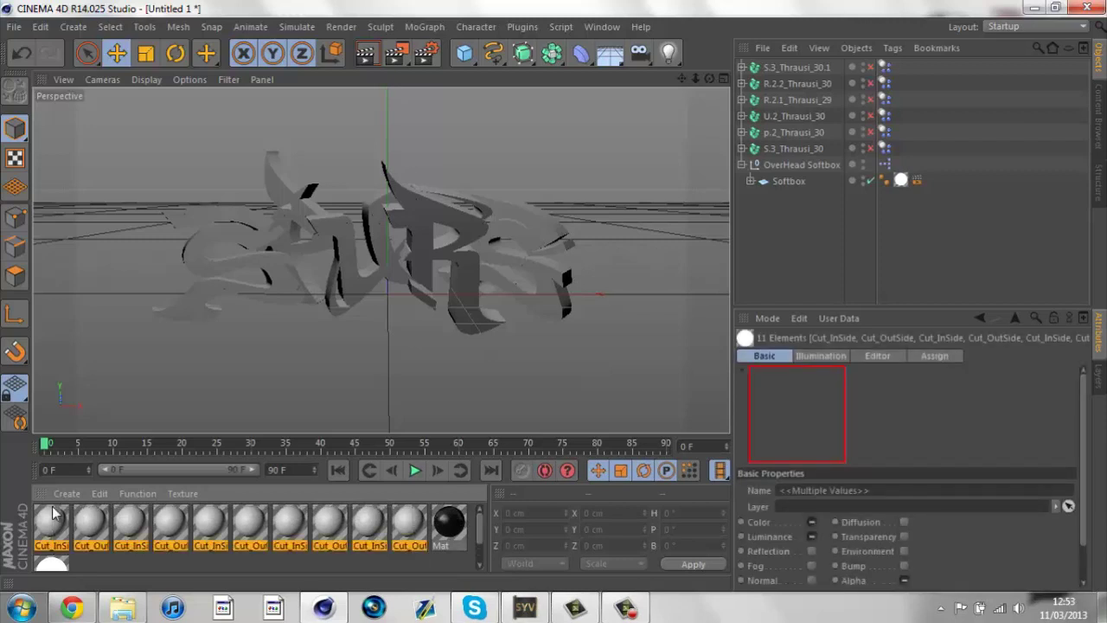
{"action": "key", "text": "Delete"}
{"action": "key", "text": "ctrl+z"}
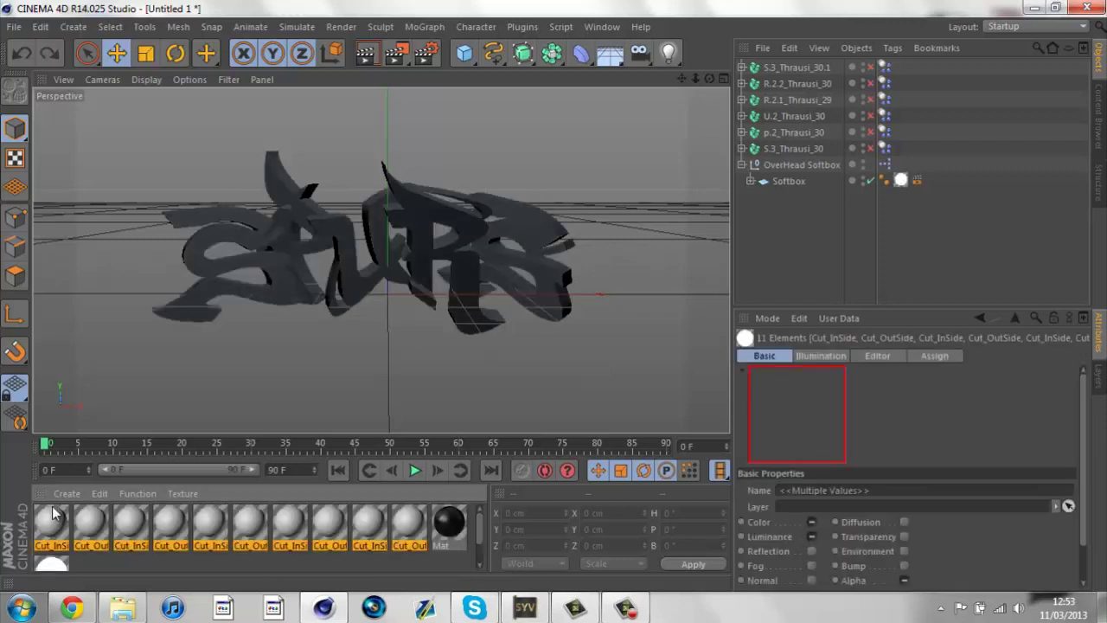
Step: Delete all Cut_InSide and Cut_OutSide materials one by one, keeping only Mat and Softbox
{"action": "left_click", "coordinate": [54, 527]}
{"action": "key", "text": "Delete"}
{"action": "left_click", "coordinate": [54, 528]}
{"action": "key", "text": "Delete"}
{"action": "left_click", "coordinate": [53, 529]}
{"action": "key", "text": "Delete"}
{"action": "left_click", "coordinate": [53, 528]}
{"action": "key", "text": "Delete"}
{"action": "left_click", "coordinate": [54, 528]}
{"action": "left_click", "coordinate": [56, 529]}
{"action": "key", "text": "Delete"}
{"action": "left_click", "coordinate": [55, 528]}
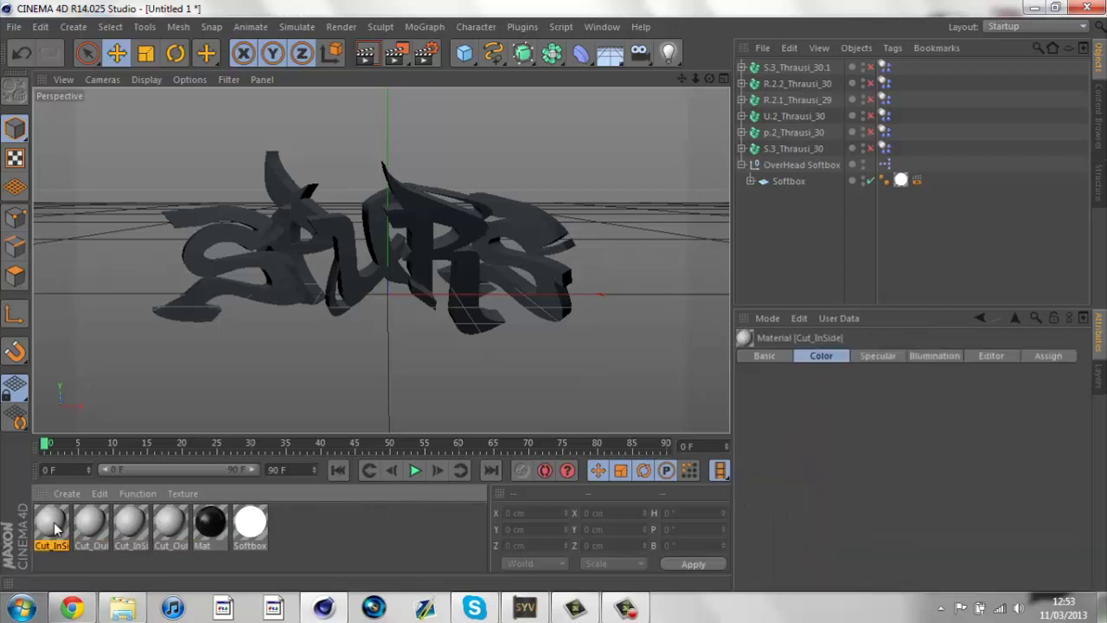
{"action": "key", "text": "Delete"}
{"action": "left_click", "coordinate": [56, 528]}
{"action": "key", "text": "Delete"}
{"action": "left_click", "coordinate": [55, 528]}
{"action": "key", "text": "Delete"}
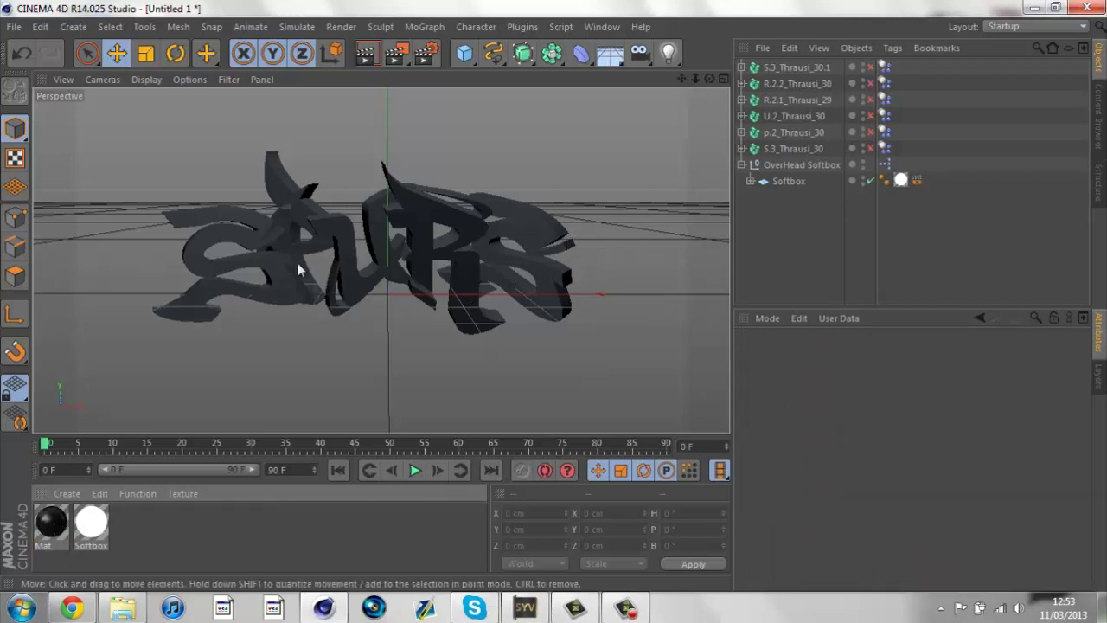
Step: Expand the Thrausi fracture groups and delete all tags from the 30 pieces of S.3_Thrausi_30.1
{"action": "left_click", "coordinate": [741, 132]}
{"action": "left_click", "coordinate": [741, 116]}
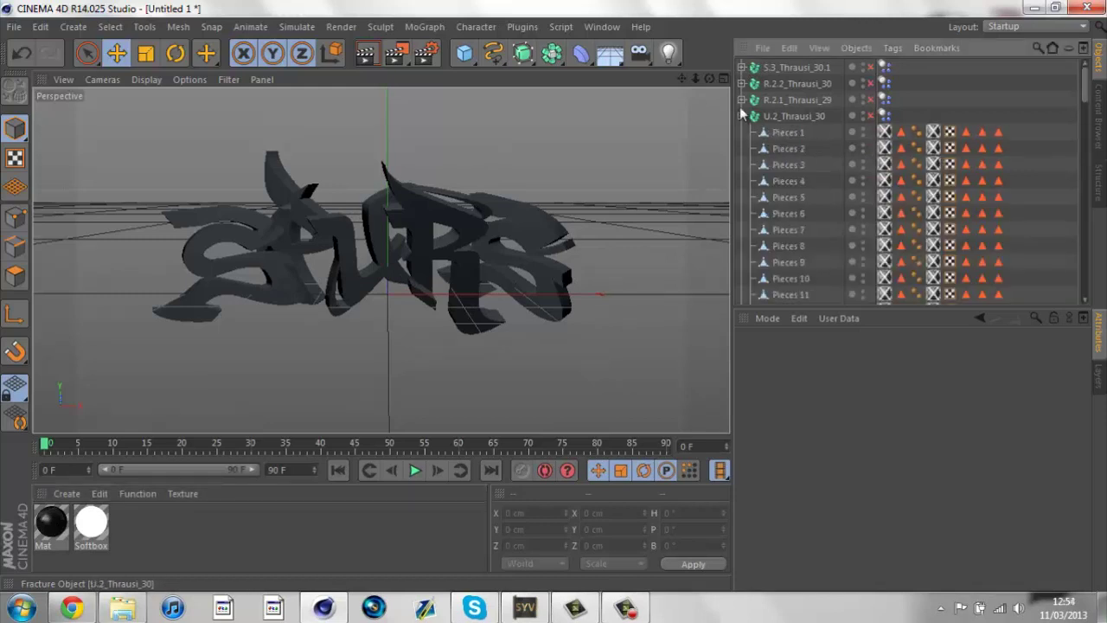
{"action": "left_click", "coordinate": [741, 100]}
{"action": "left_click", "coordinate": [741, 83]}
{"action": "left_click", "coordinate": [741, 67]}
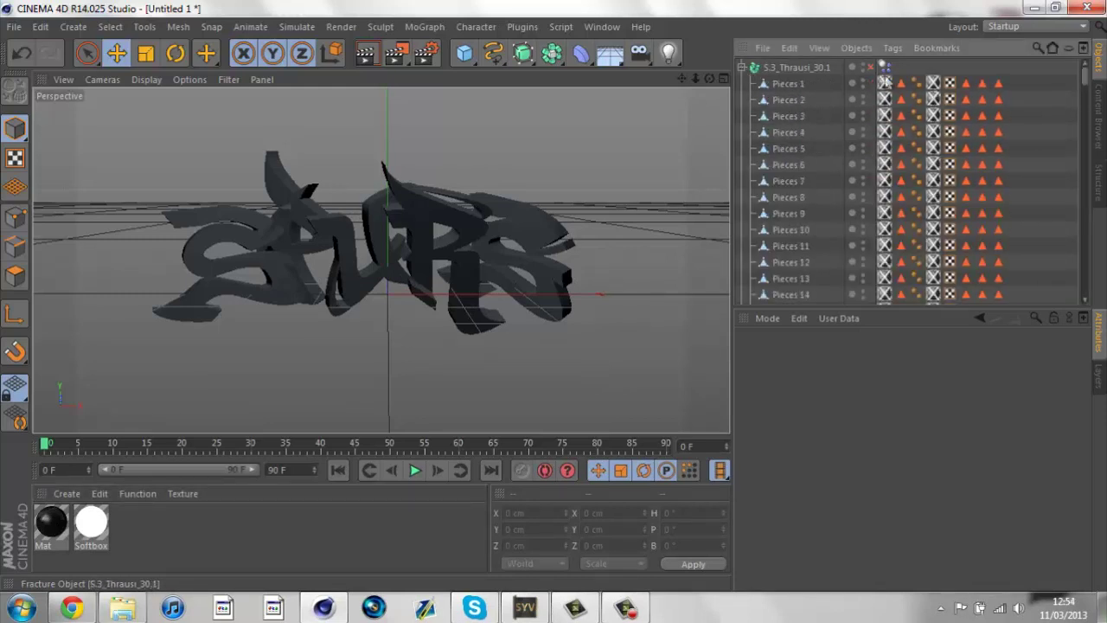
{"action": "left_click_drag", "start_coordinate": [1013, 83], "coordinate": [882, 322]}
{"action": "left_click_drag", "start_coordinate": [878, 225], "coordinate": [878, 225]}
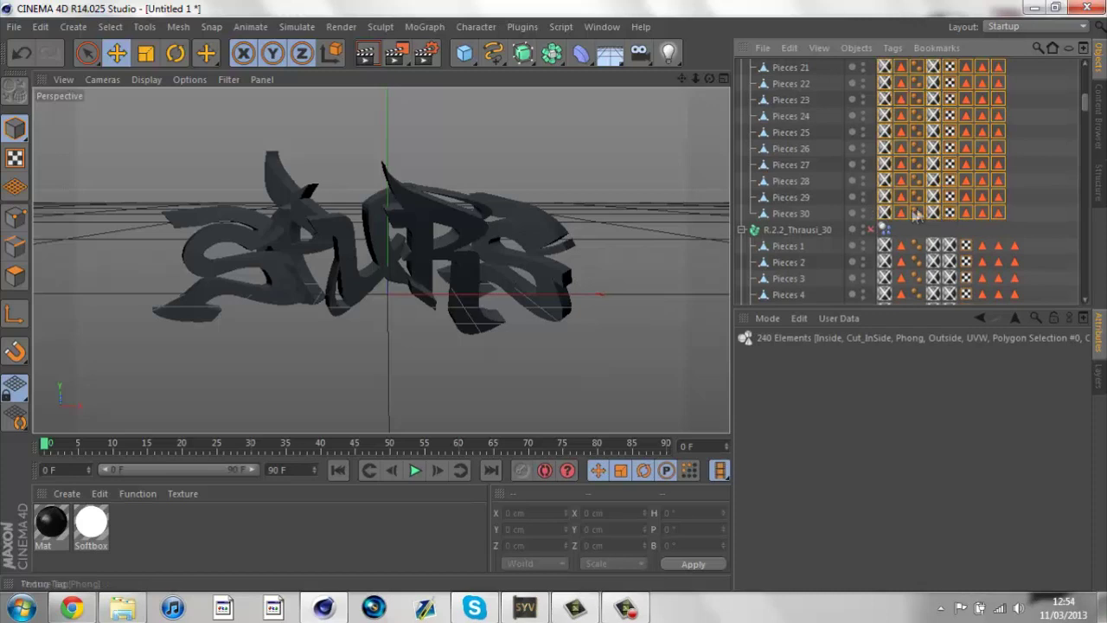
{"action": "key", "text": "Delete"}
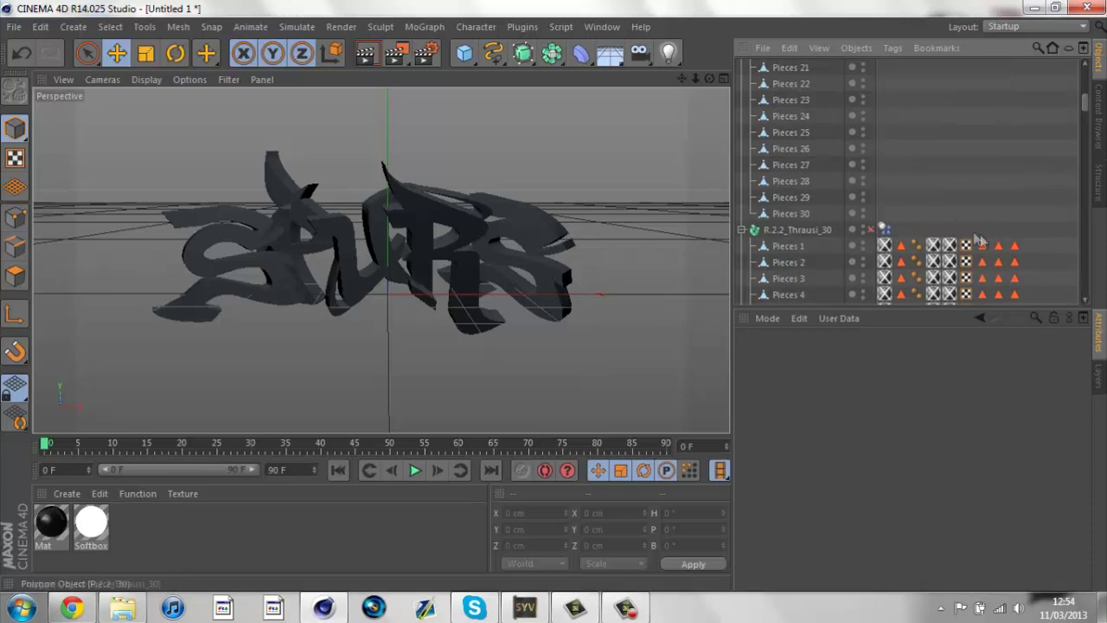
Step: Delete all tags from the pieces in the remaining Thrausi fracture groups, leaving the groups' own tags in place
{"action": "left_click_drag", "start_coordinate": [883, 326], "coordinate": [878, 235]}
{"action": "key", "text": "Delete"}
{"action": "left_click_drag", "start_coordinate": [1010, 260], "coordinate": [878, 212]}
{"action": "key", "text": "Delete"}
{"action": "key", "text": "Delete"}
{"action": "left_click_drag", "start_coordinate": [1010, 248], "coordinate": [883, 269]}
{"action": "key", "text": "Delete"}
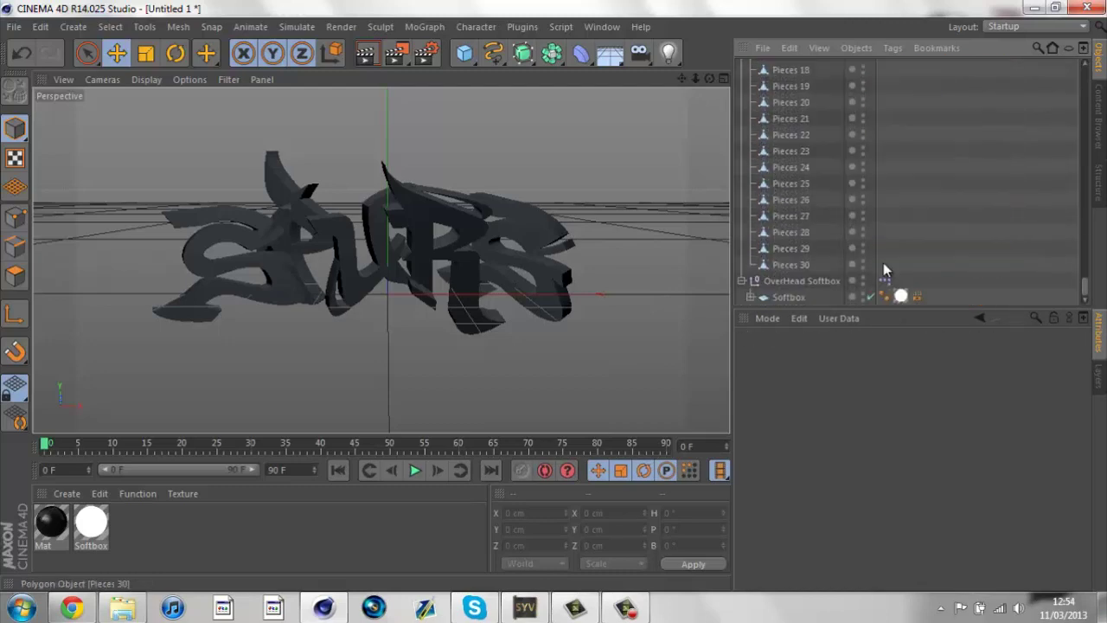
Step: Collapse all six Thrausi fracture groups in the object list
{"action": "left_click_drag", "start_coordinate": [1083, 282], "coordinate": [1078, 67]}
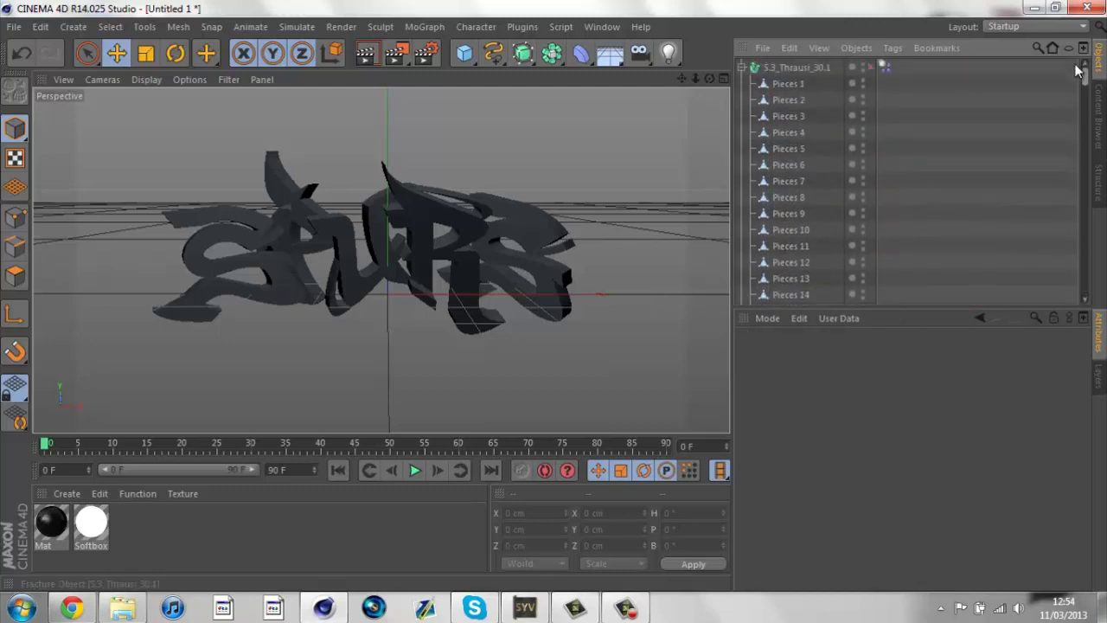
{"action": "left_click", "coordinate": [741, 67]}
{"action": "left_click", "coordinate": [741, 84]}
{"action": "left_click", "coordinate": [741, 100]}
{"action": "left_click", "coordinate": [741, 115]}
{"action": "left_click", "coordinate": [741, 132]}
{"action": "left_click", "coordinate": [741, 148]}
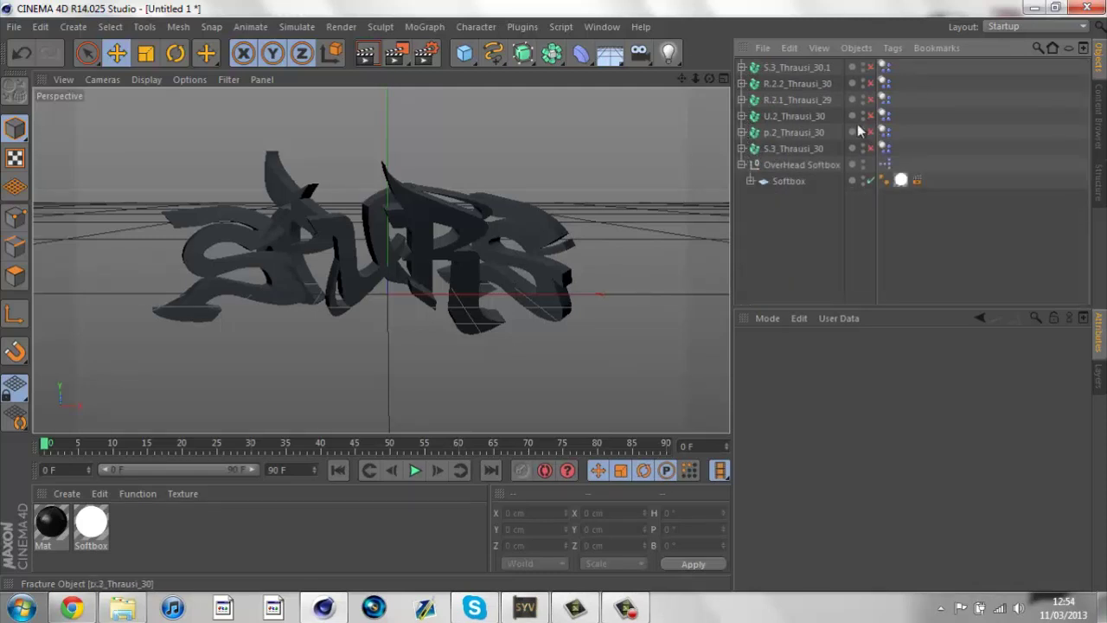
Step: Set the project's dynamics gravity to 0 cm and play the animation
{"action": "left_click", "coordinate": [38, 27]}
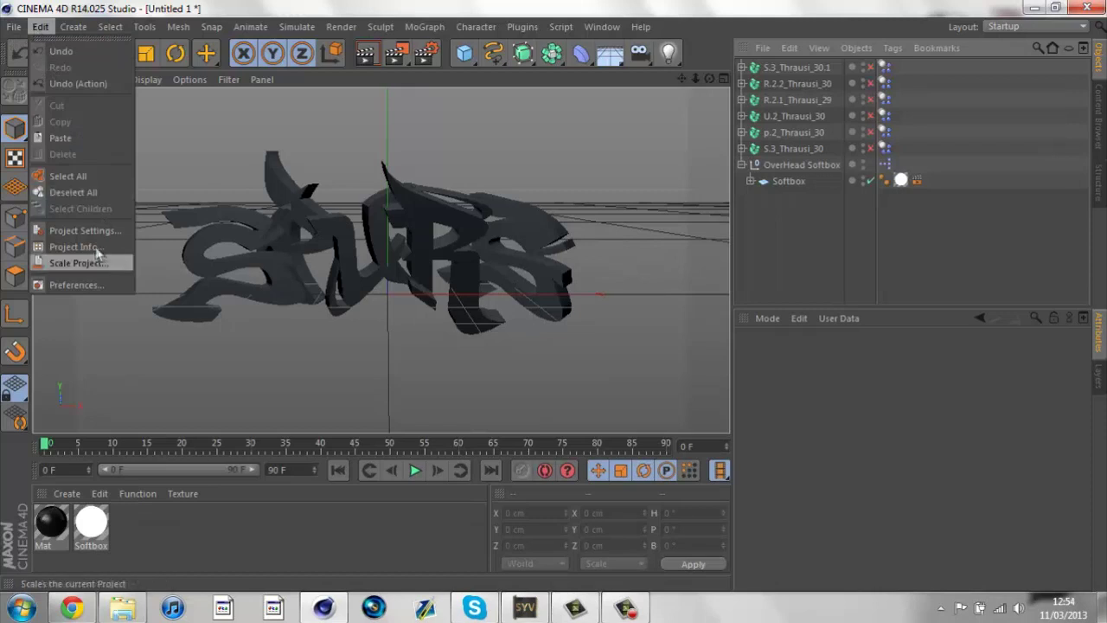
{"action": "left_click", "coordinate": [74, 230]}
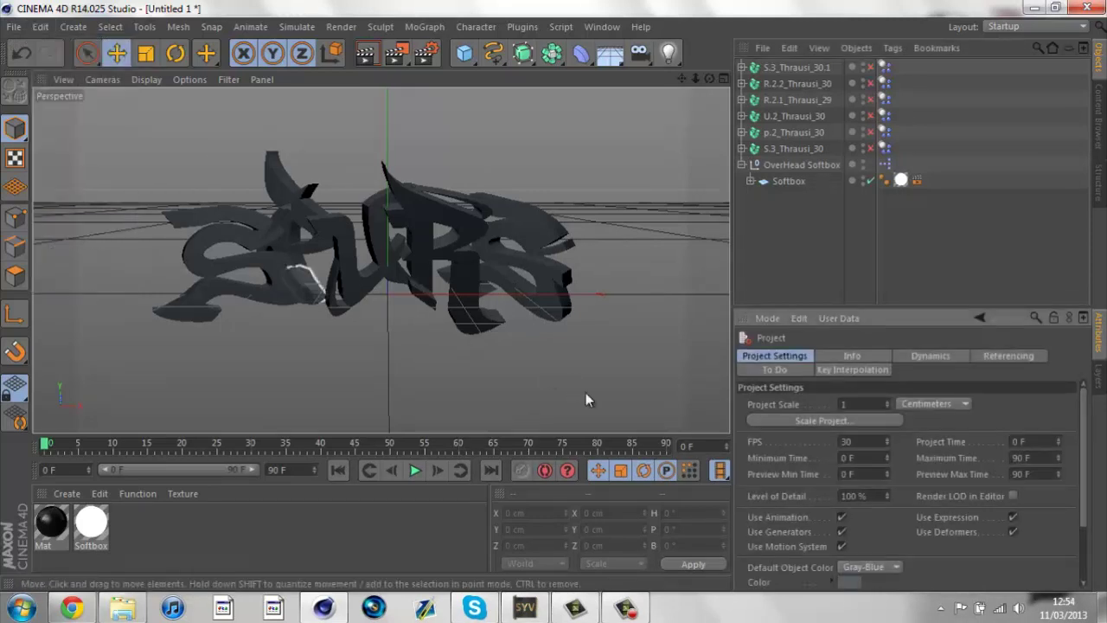
{"action": "left_click", "coordinate": [914, 355]}
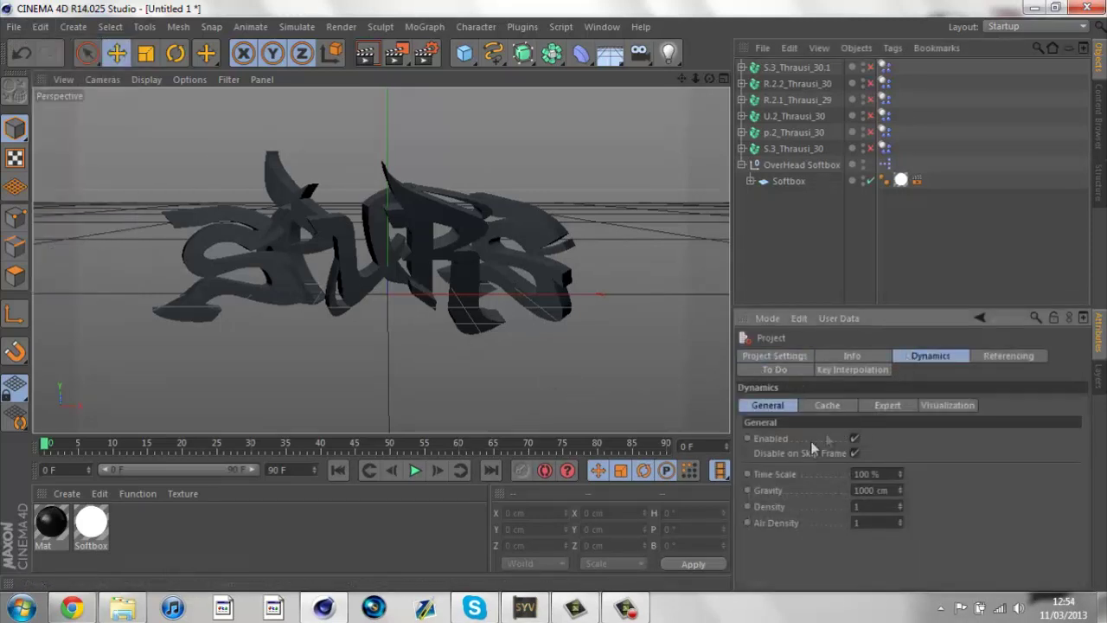
{"action": "double_click", "coordinate": [892, 490]}
{"action": "type", "text": "0"}
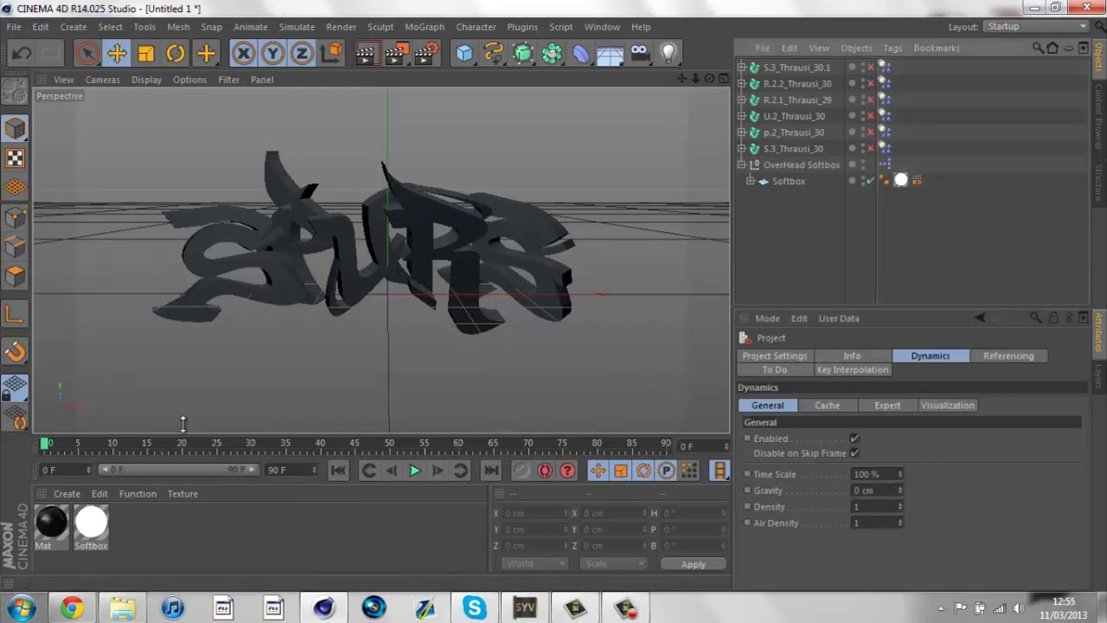
{"action": "left_click", "coordinate": [416, 469]}
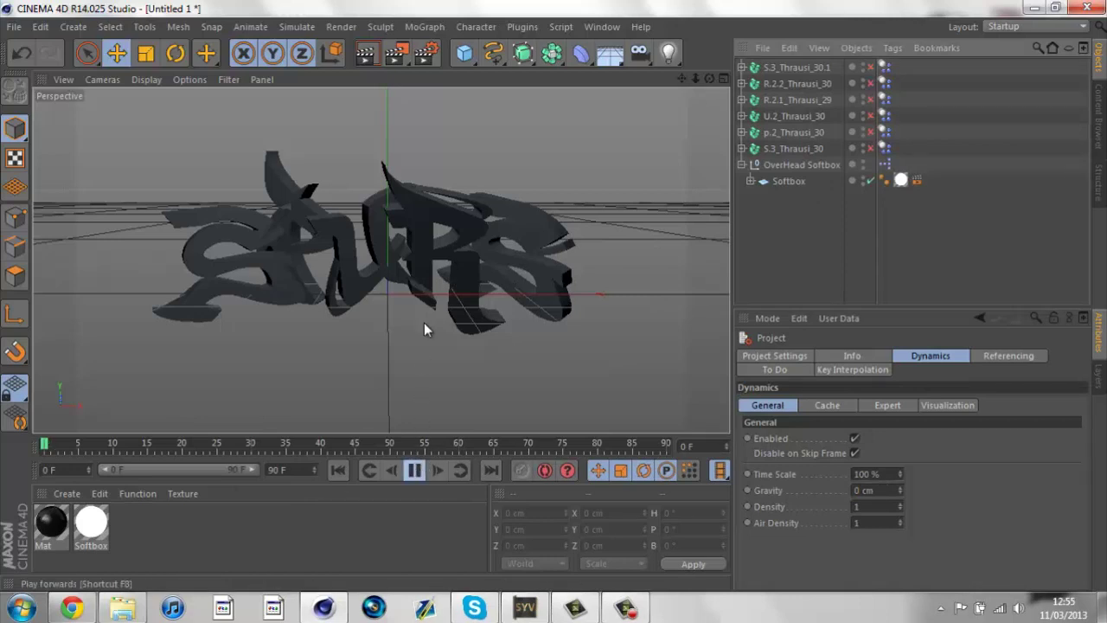
Step: Stop the playback and scrub through the first frames of the fracture animation, ending back at frame 0
{"action": "left_click", "coordinate": [415, 472]}
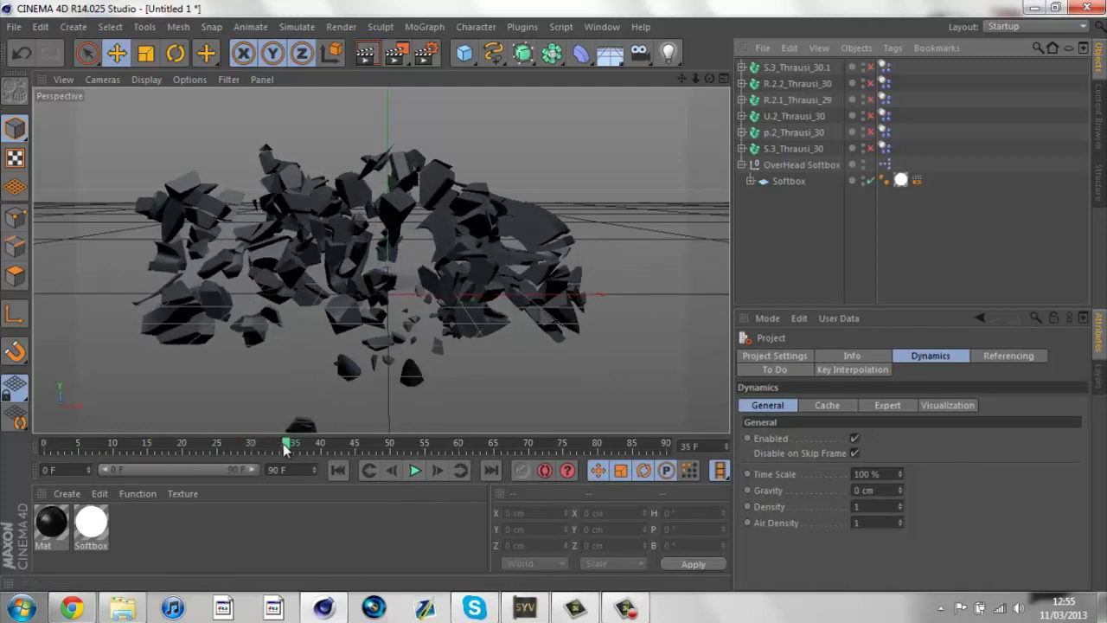
{"action": "left_click_drag", "start_coordinate": [286, 446], "coordinate": [0, 453]}
{"action": "left_click", "coordinate": [50, 451]}
{"action": "left_click_drag", "start_coordinate": [47, 450], "coordinate": [54, 450]}
{"action": "left_click", "coordinate": [58, 455]}
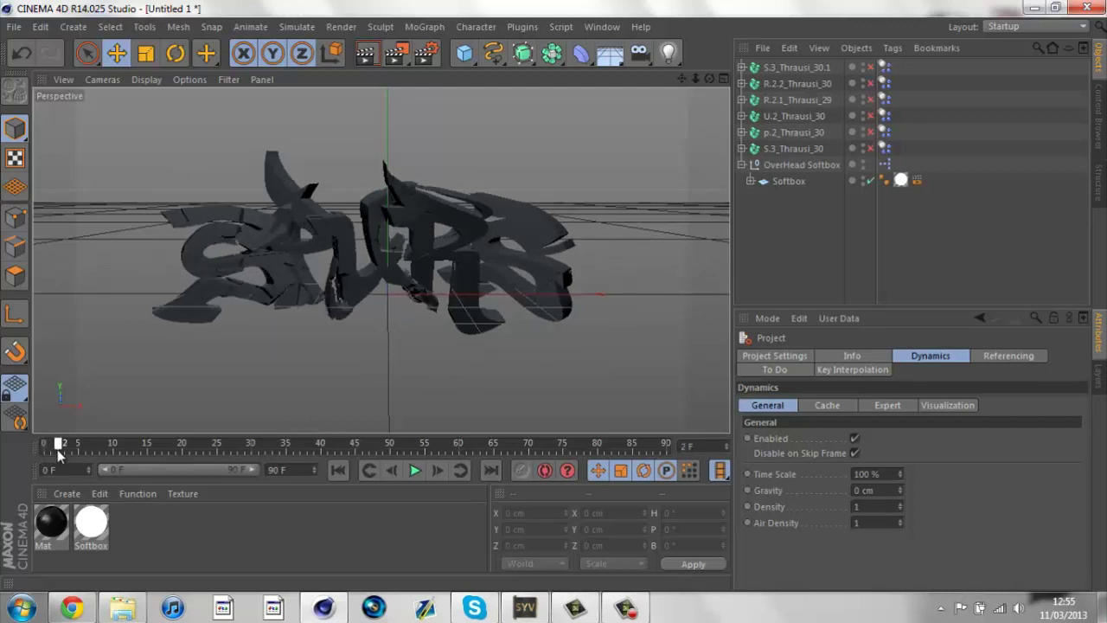
{"action": "left_click_drag", "start_coordinate": [71, 456], "coordinate": [47, 454]}
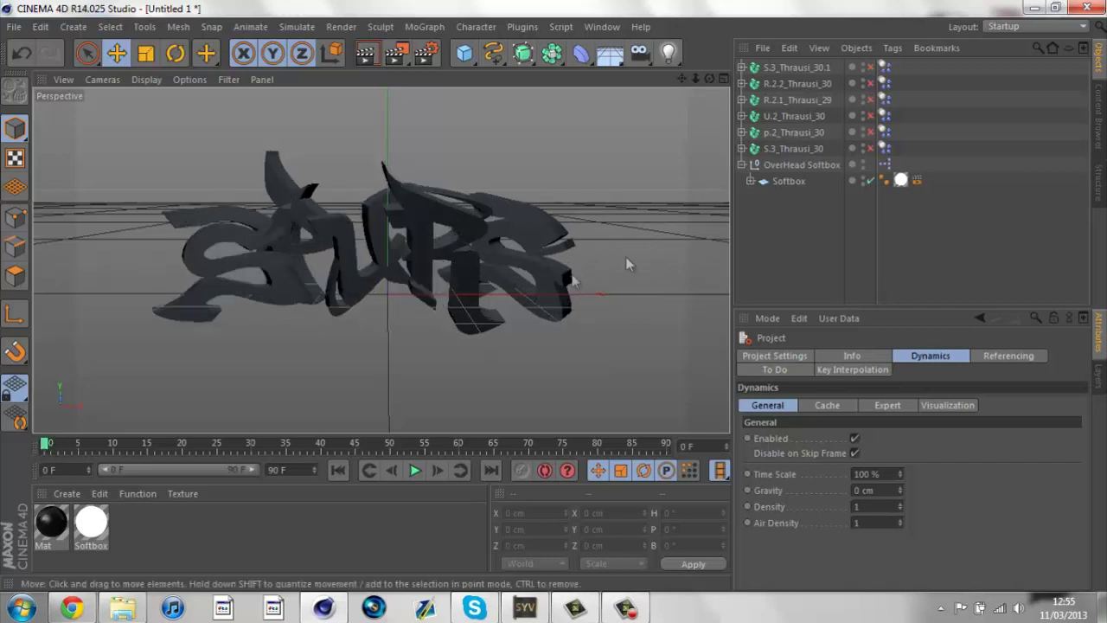
Step: Create a new material and set its colour to blue with R 0, G 81, B 234
{"action": "double_click", "coordinate": [183, 530]}
{"action": "double_click", "coordinate": [52, 523]}
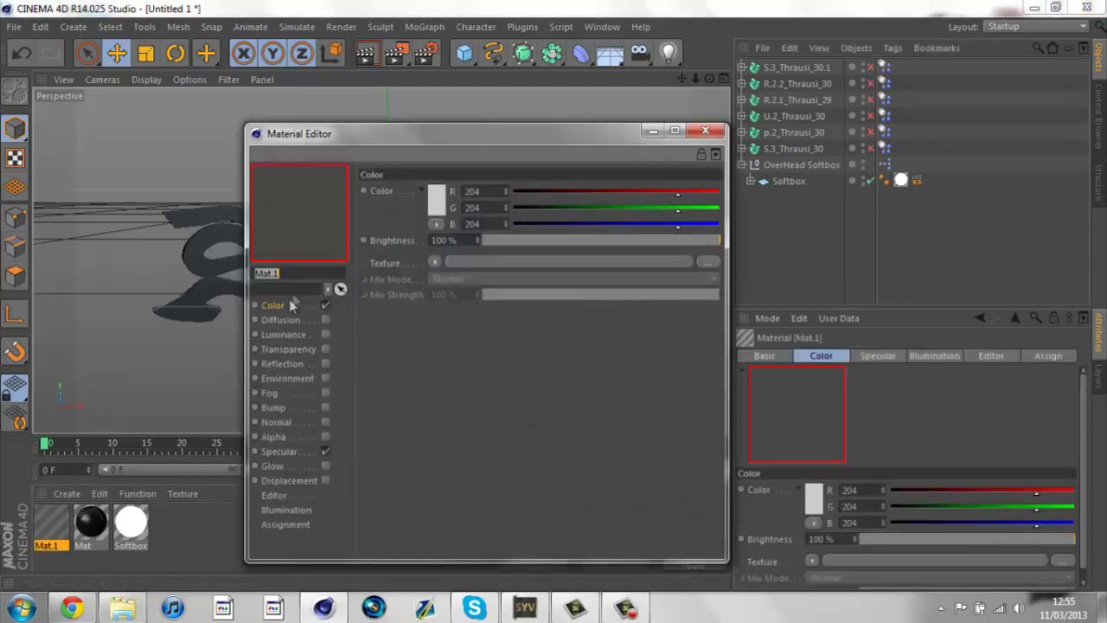
{"action": "left_click", "coordinate": [437, 206]}
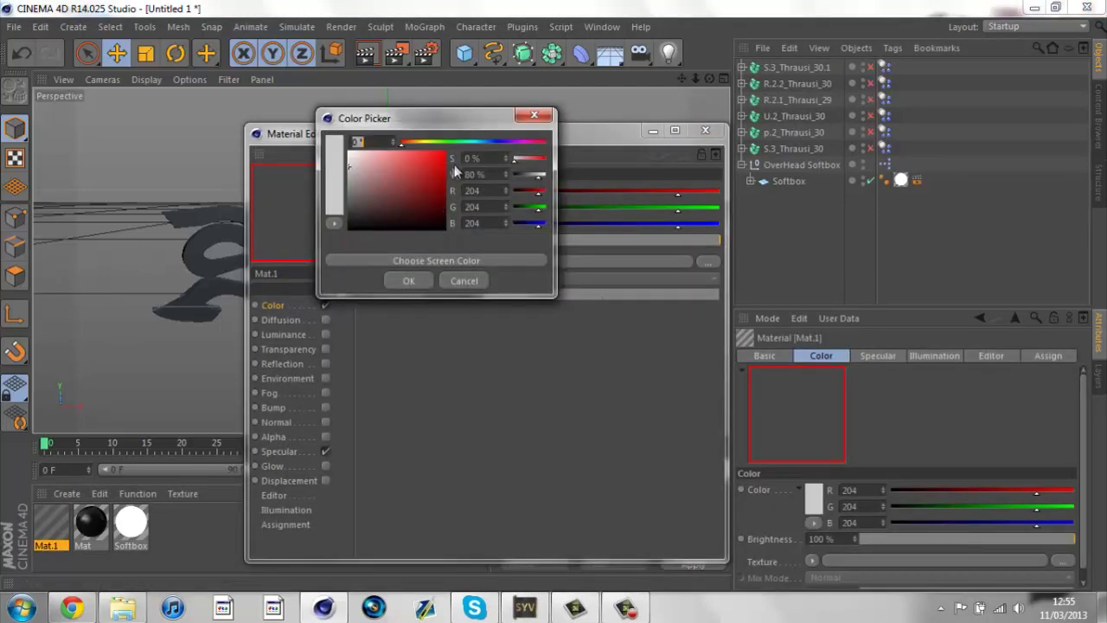
{"action": "left_click_drag", "start_coordinate": [446, 142], "coordinate": [488, 146]}
{"action": "left_click_drag", "start_coordinate": [425, 165], "coordinate": [460, 156]}
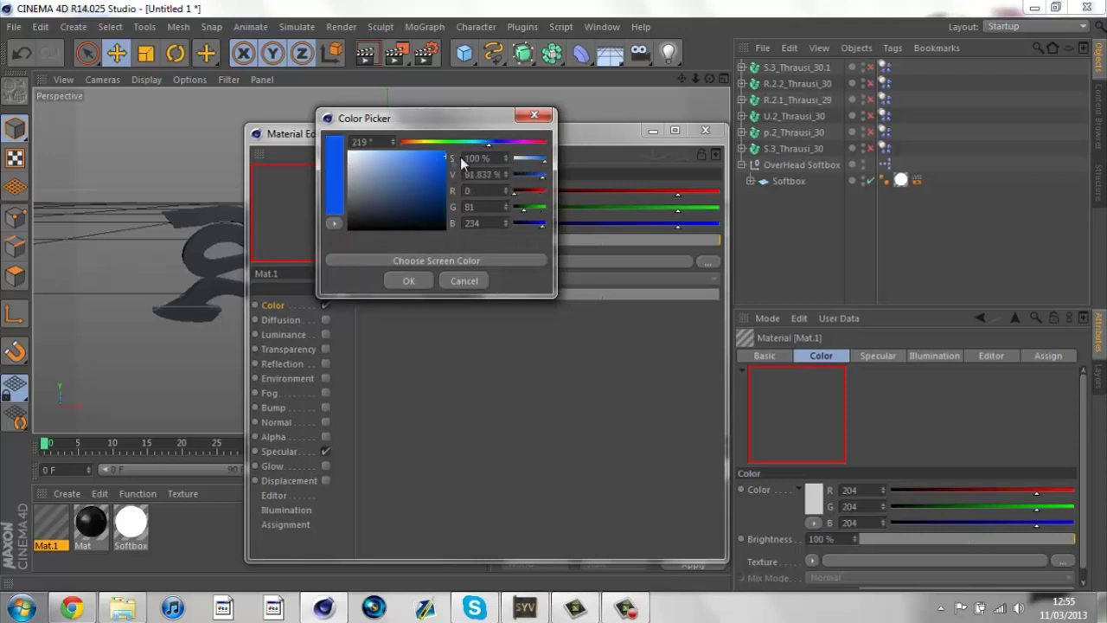
{"action": "left_click", "coordinate": [410, 281]}
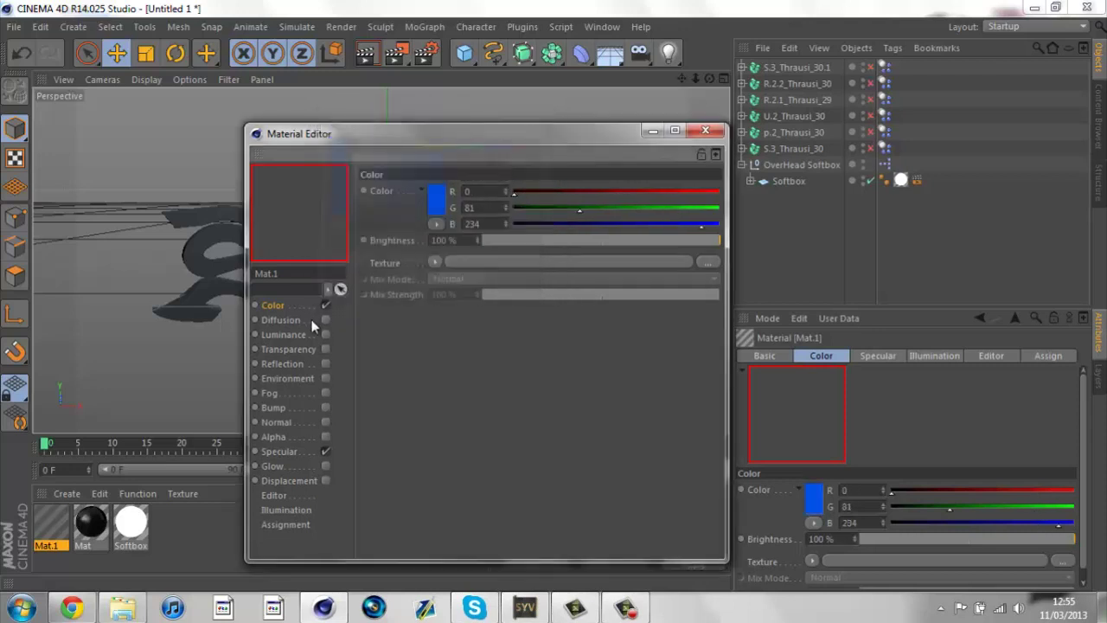
Step: Enable reflection on the blue material and load a Fresnel shader as the reflection texture
{"action": "left_click", "coordinate": [302, 365]}
{"action": "left_click", "coordinate": [302, 364]}
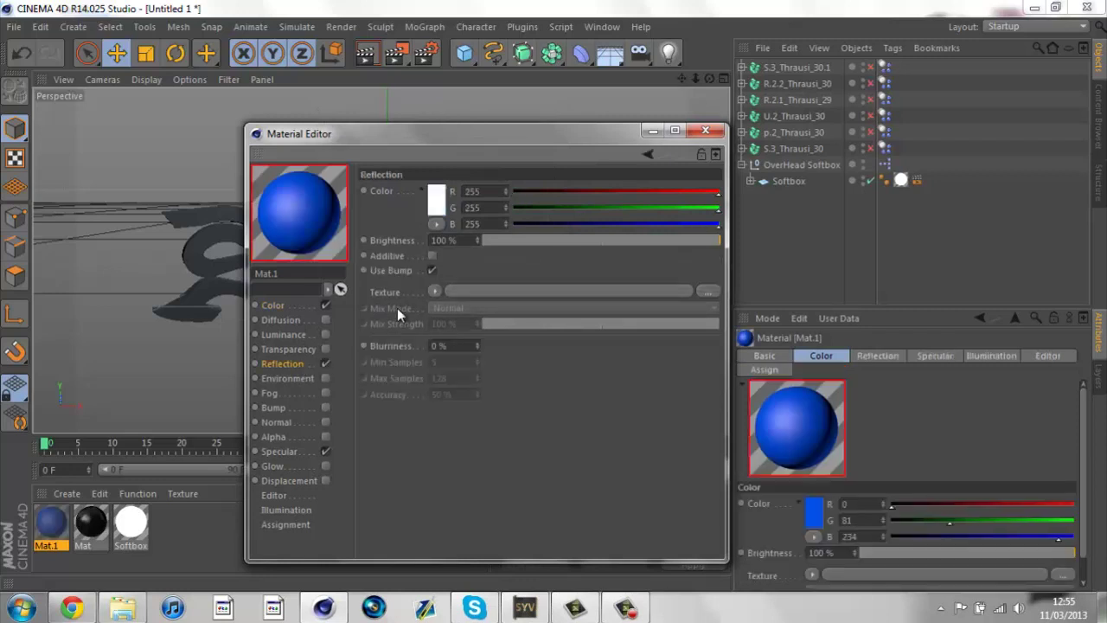
{"action": "left_click", "coordinate": [441, 291]}
{"action": "left_click", "coordinate": [451, 377]}
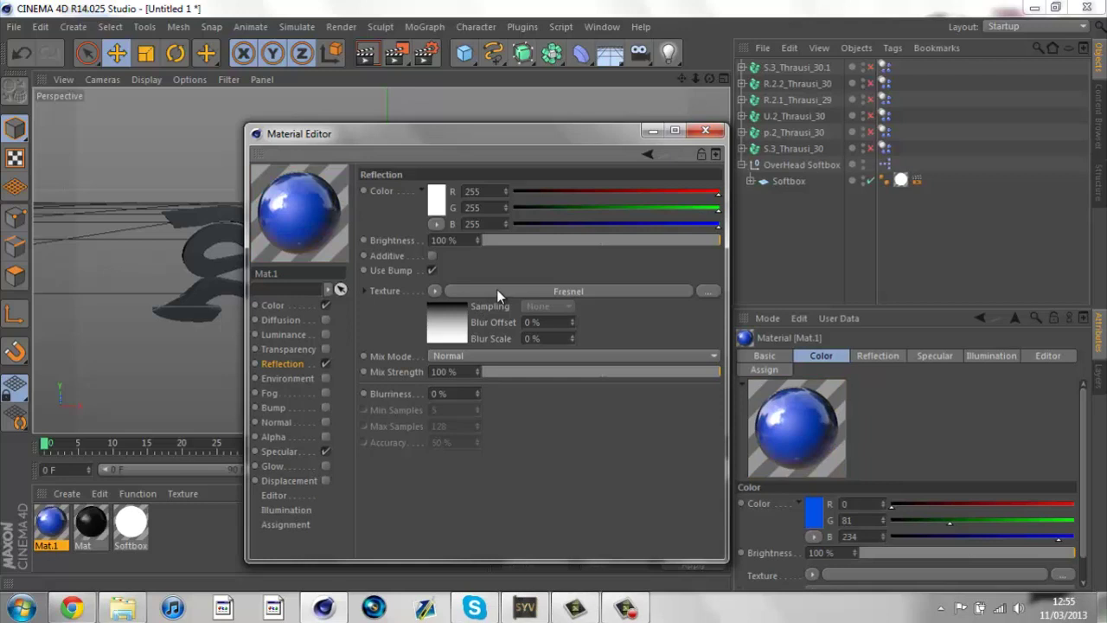
Step: Set the blue material's reflection brightness to 30% and its texture mix strength to 50%
{"action": "left_click_drag", "start_coordinate": [465, 239], "coordinate": [389, 238]}
{"action": "type", "text": "30"}
{"action": "key", "text": "Return"}
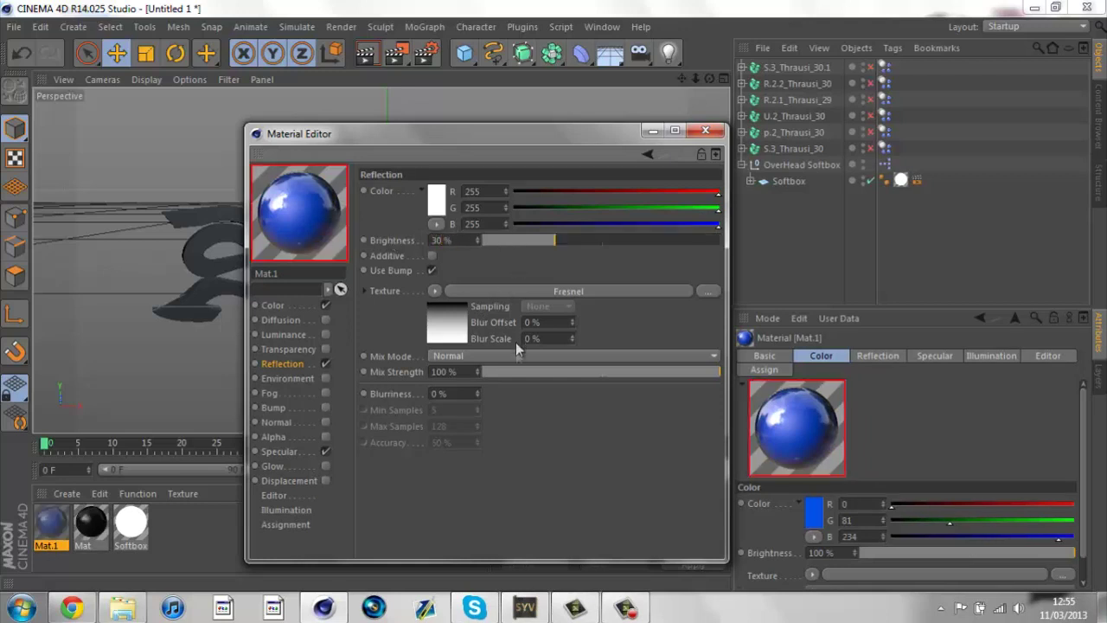
{"action": "left_click_drag", "start_coordinate": [467, 371], "coordinate": [414, 371]}
{"action": "type", "text": "50"}
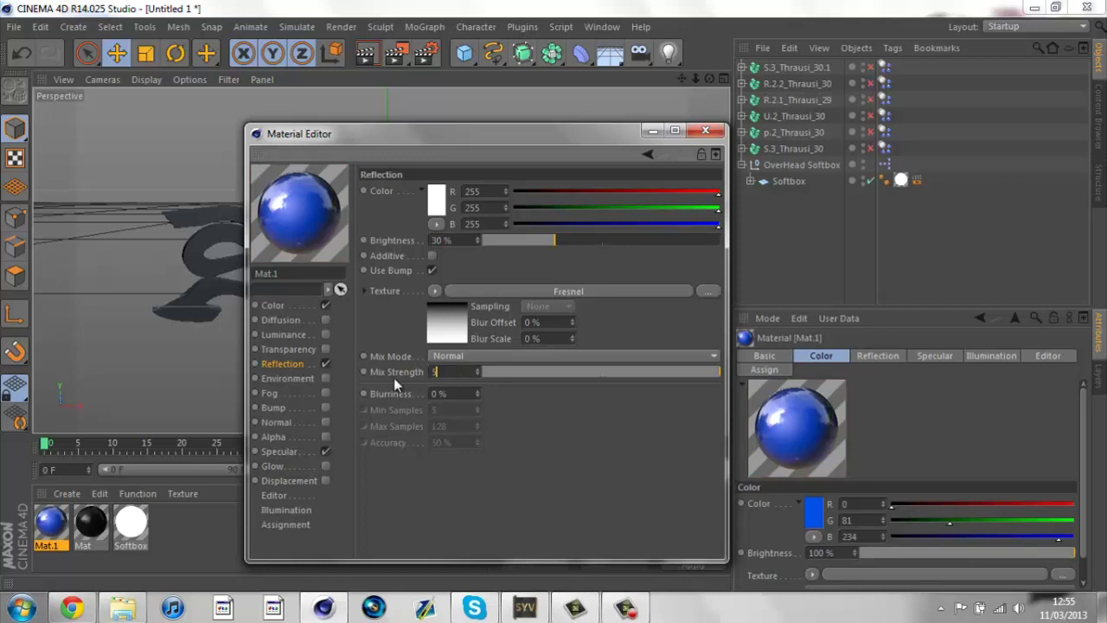
{"action": "key", "text": "Return"}
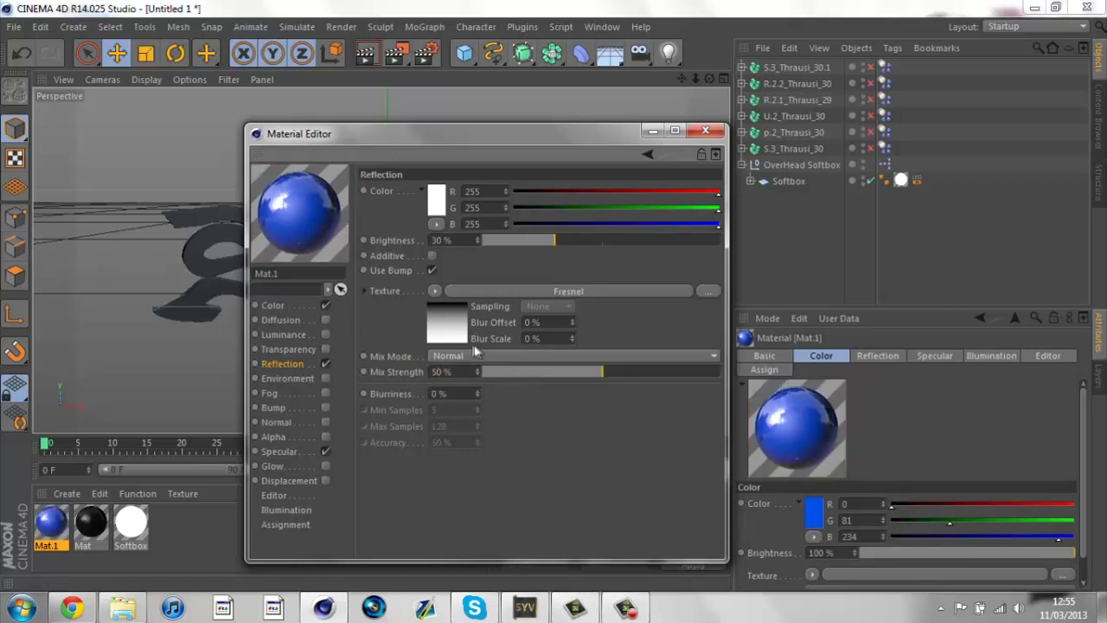
Step: Try the reflection's Fresnel gradient with its black knot shifted toward the white end
{"action": "left_click", "coordinate": [444, 325]}
{"action": "left_click_drag", "start_coordinate": [716, 346], "coordinate": [632, 346]}
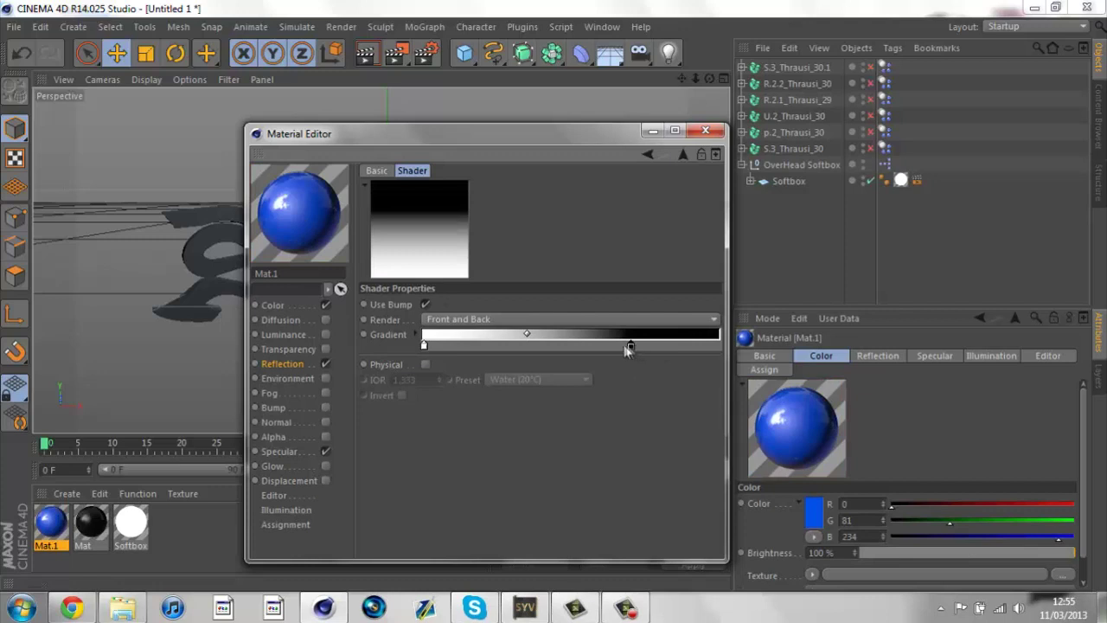
{"action": "left_click_drag", "start_coordinate": [630, 346], "coordinate": [608, 344]}
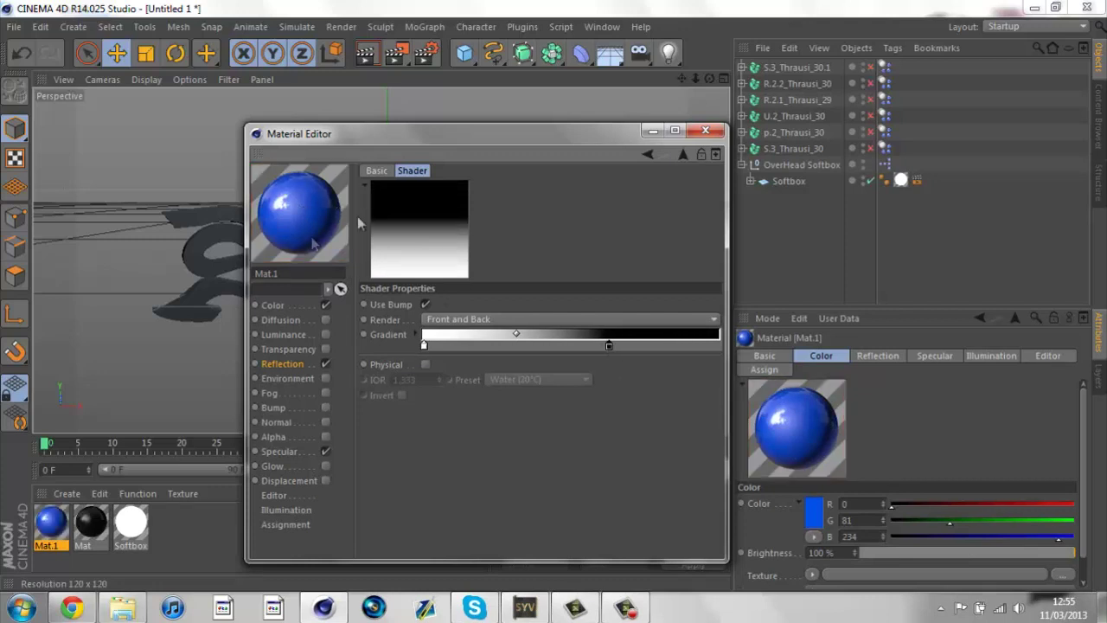
{"action": "left_click_drag", "start_coordinate": [609, 345], "coordinate": [717, 345]}
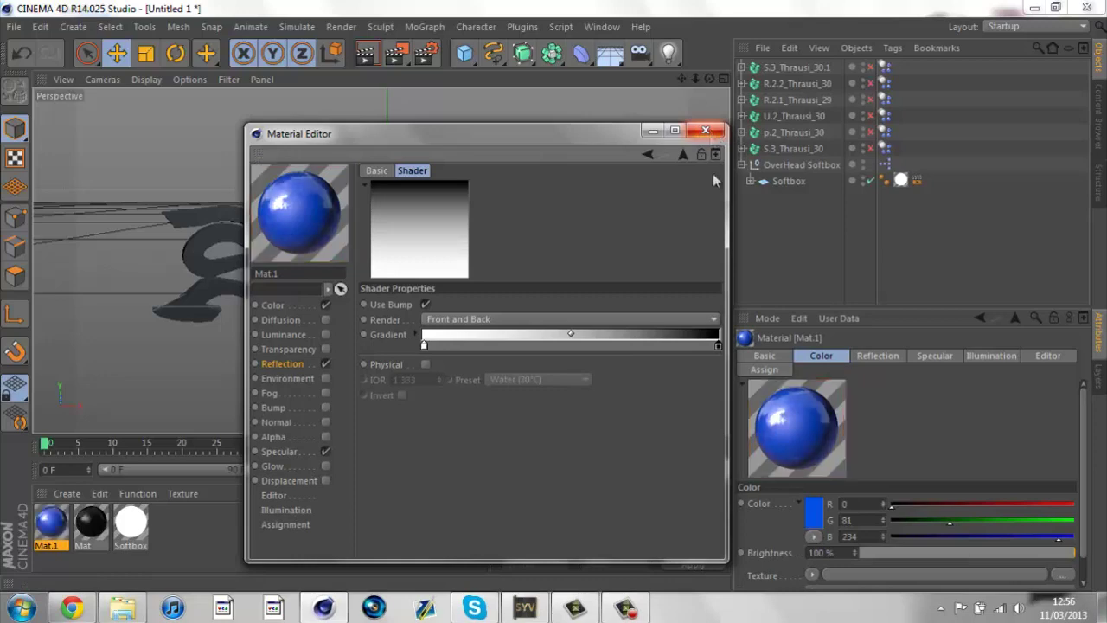
{"action": "left_click", "coordinate": [706, 131]}
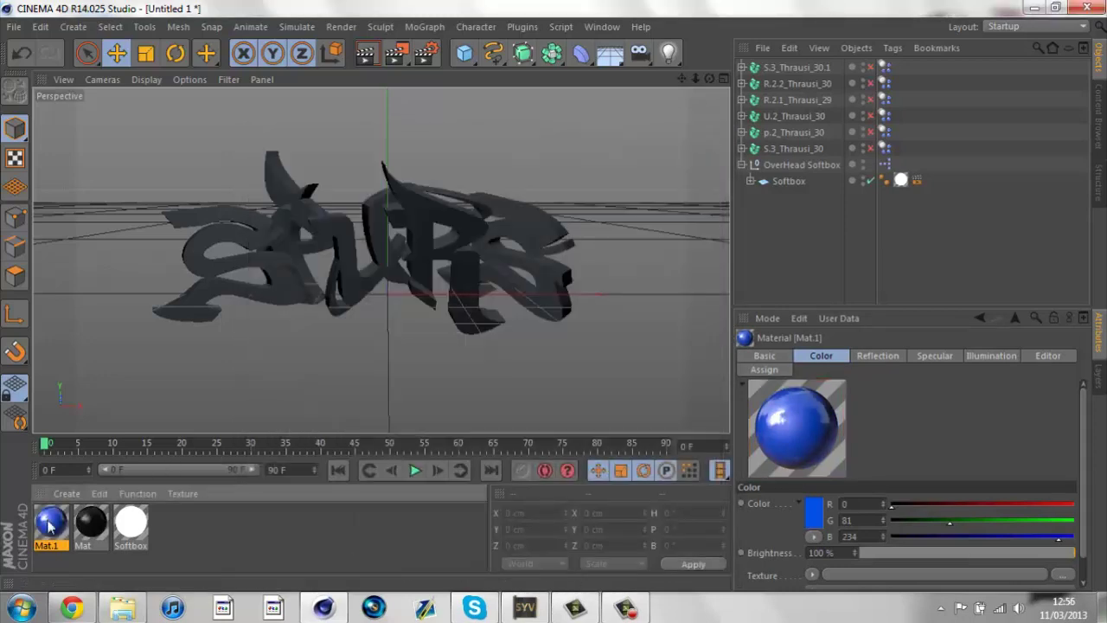
Step: Shape the blue material's specular highlight with width 49%, height 66%, falloff 2% and inner width 14%
{"action": "double_click", "coordinate": [50, 525]}
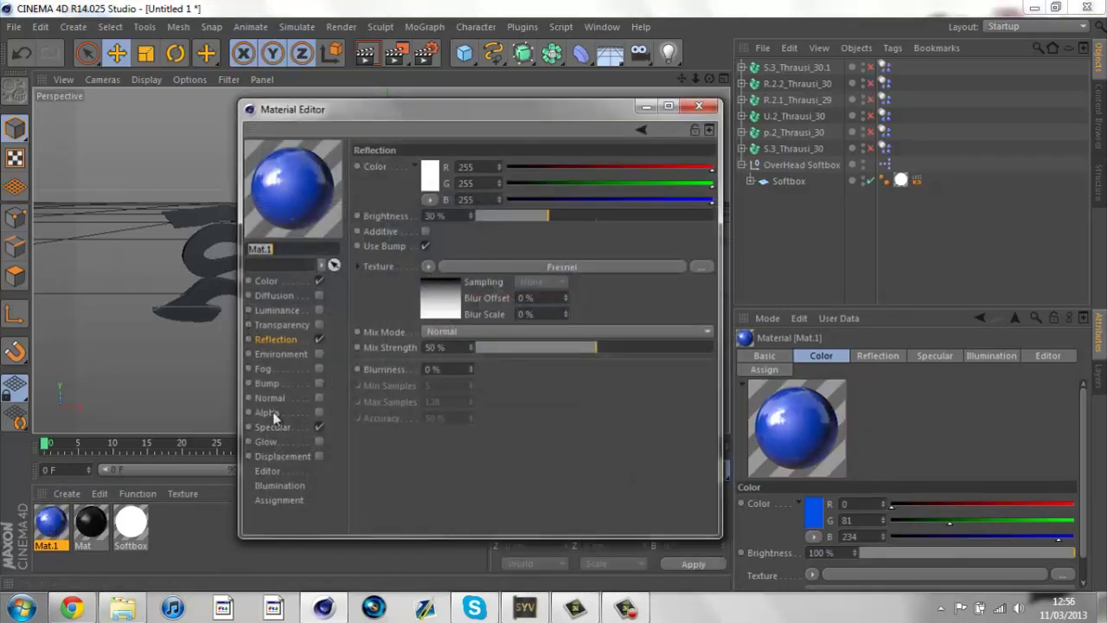
{"action": "left_click", "coordinate": [274, 426]}
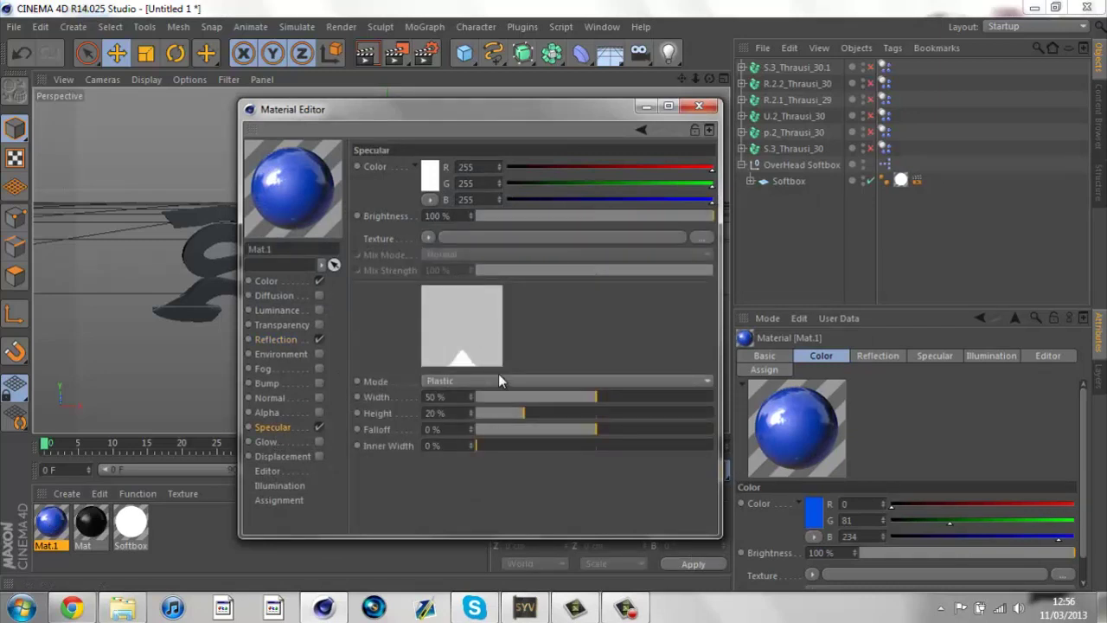
{"action": "left_click_drag", "start_coordinate": [622, 397], "coordinate": [491, 453]}
{"action": "left_click", "coordinate": [631, 413]}
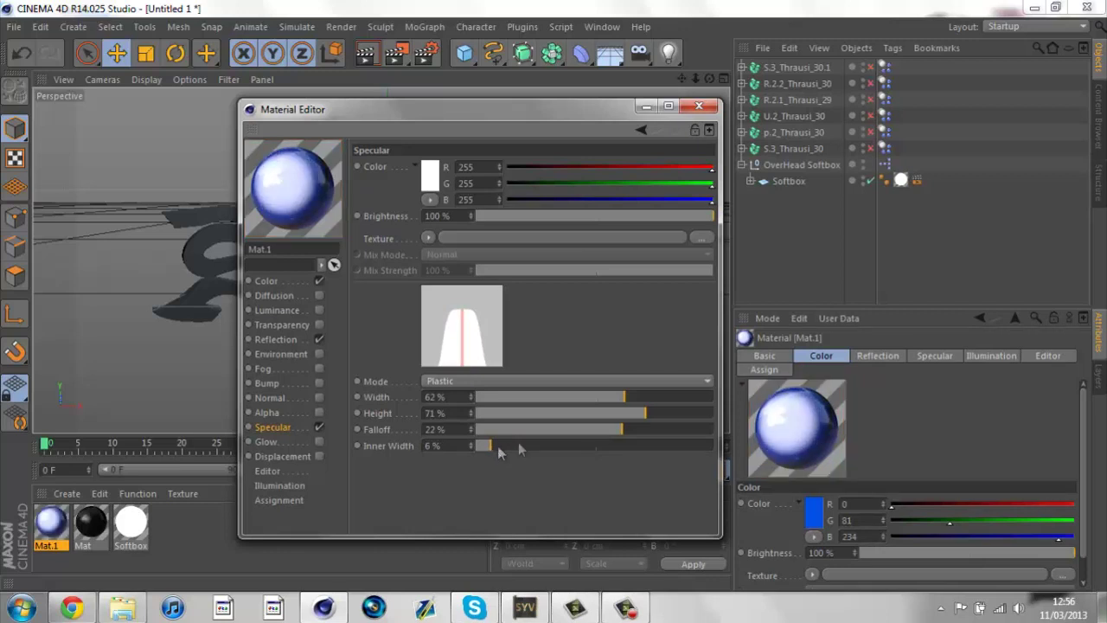
{"action": "left_click_drag", "start_coordinate": [621, 429], "coordinate": [548, 430]}
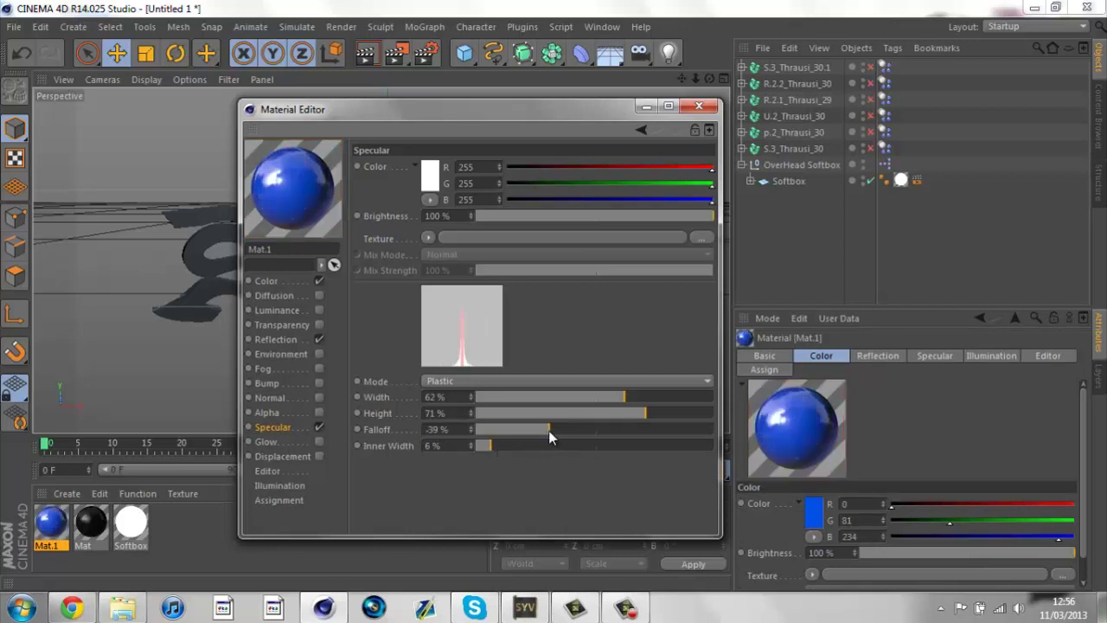
{"action": "left_click_drag", "start_coordinate": [549, 430], "coordinate": [510, 444]}
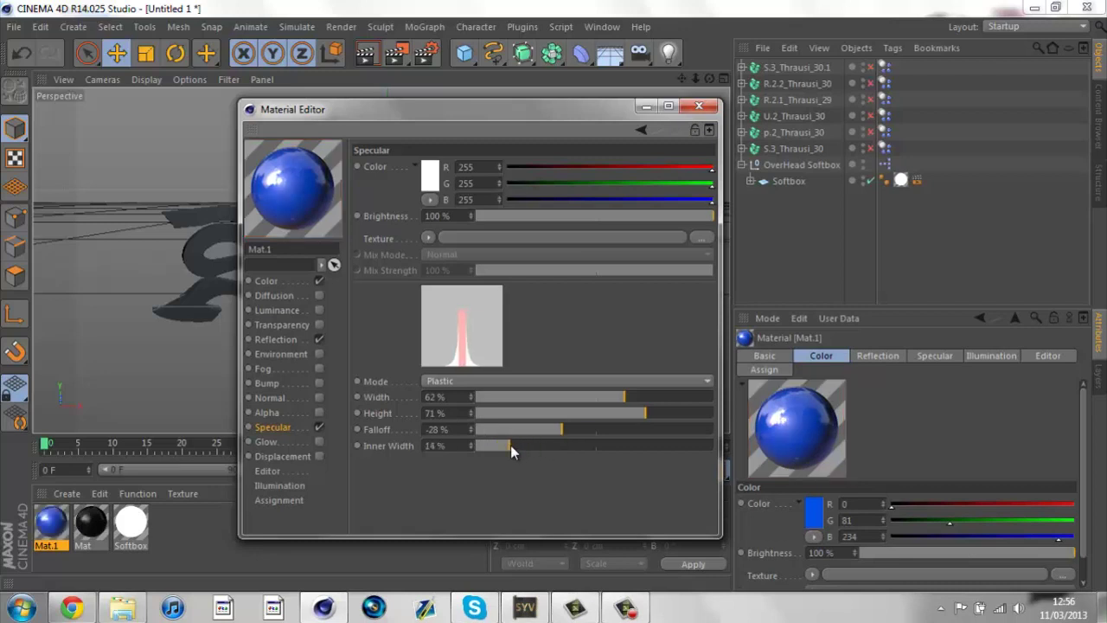
{"action": "left_click_drag", "start_coordinate": [581, 430], "coordinate": [592, 398]}
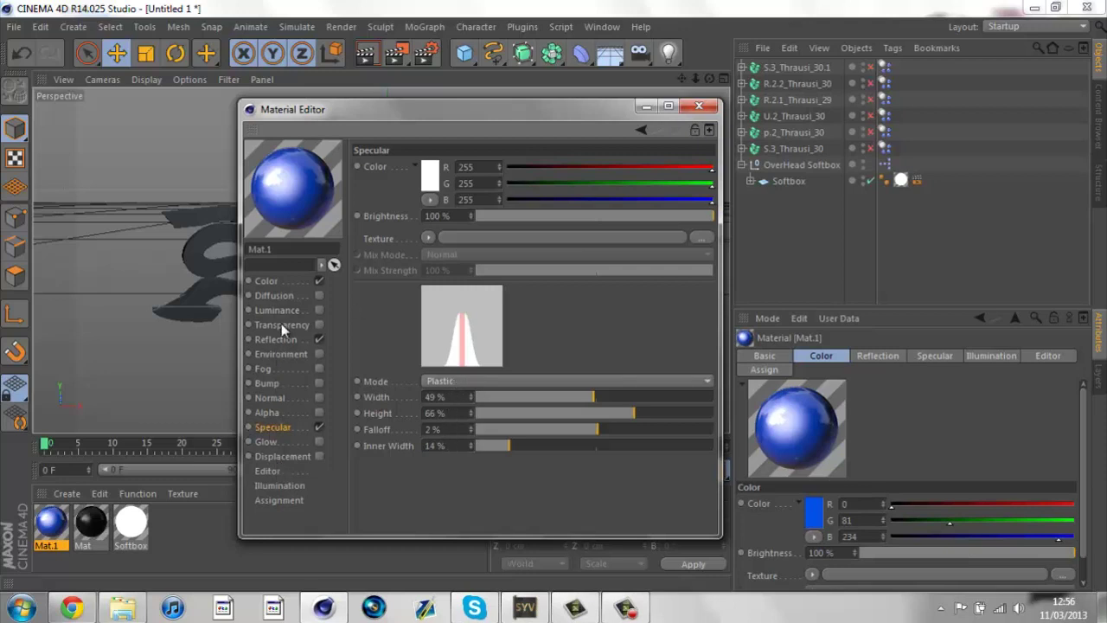
{"action": "left_click", "coordinate": [697, 106]}
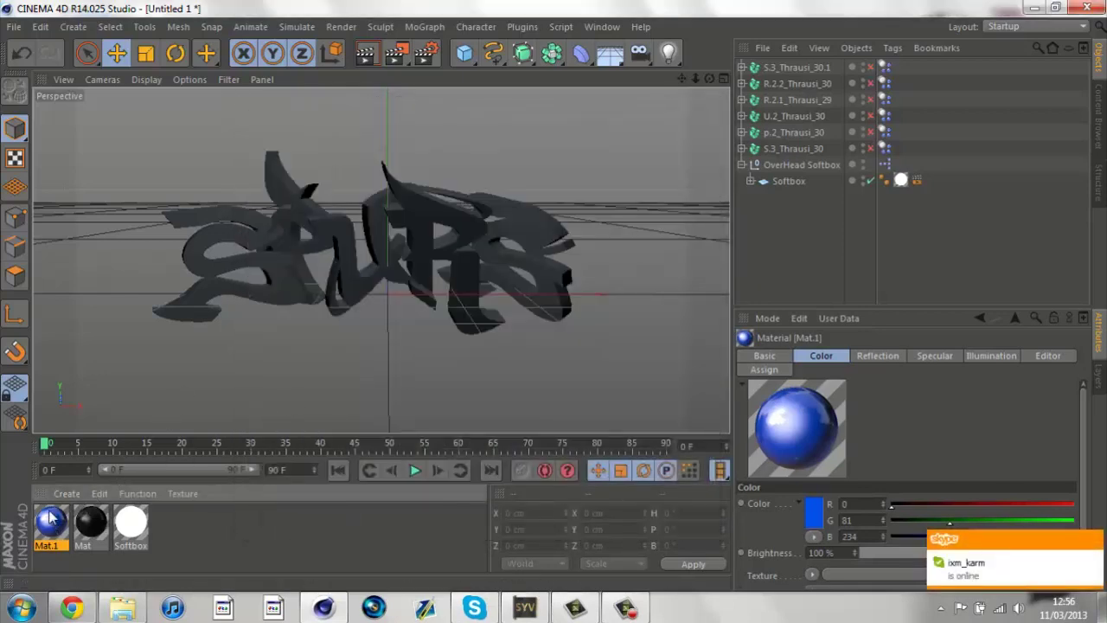
Step: Apply the blue material Mat.1 to S.3_Thrausi_30.1 and copy its texture tag to the other five Thrausi fracture groups
{"action": "left_click_drag", "start_coordinate": [50, 519], "coordinate": [808, 67]}
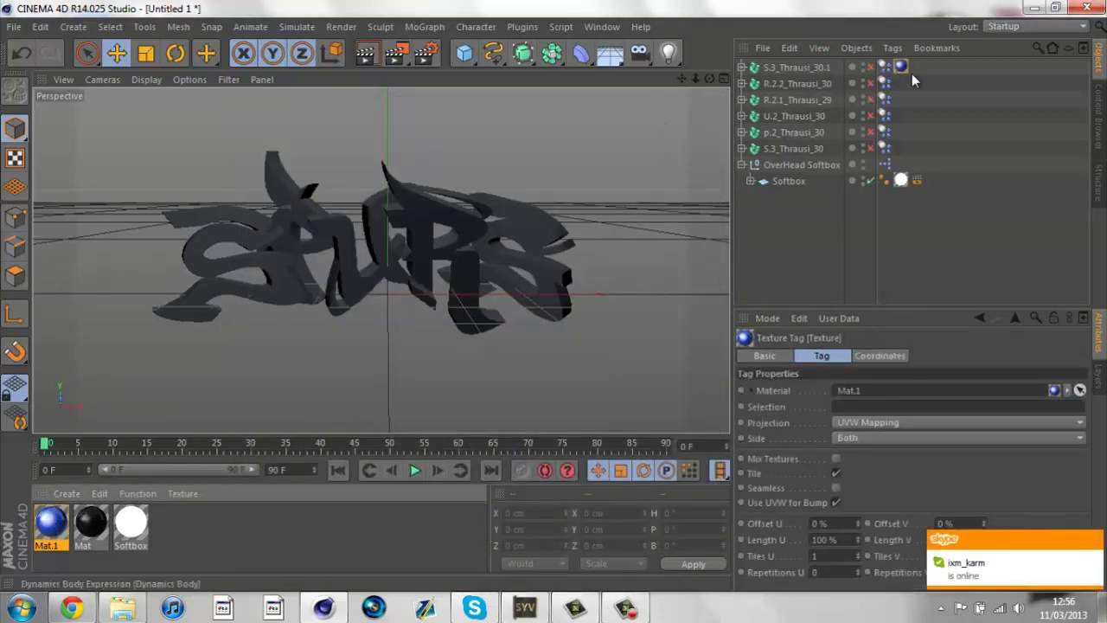
{"action": "left_click_drag", "start_coordinate": [900, 66], "coordinate": [900, 148], "text": "ctrl"}
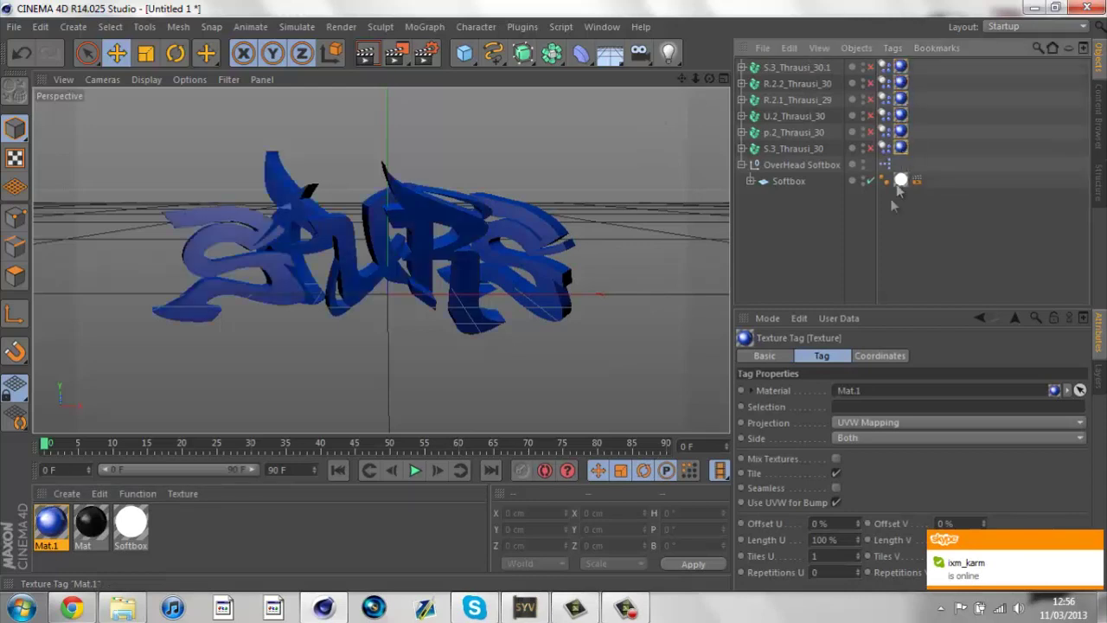
{"action": "left_click", "coordinate": [824, 238]}
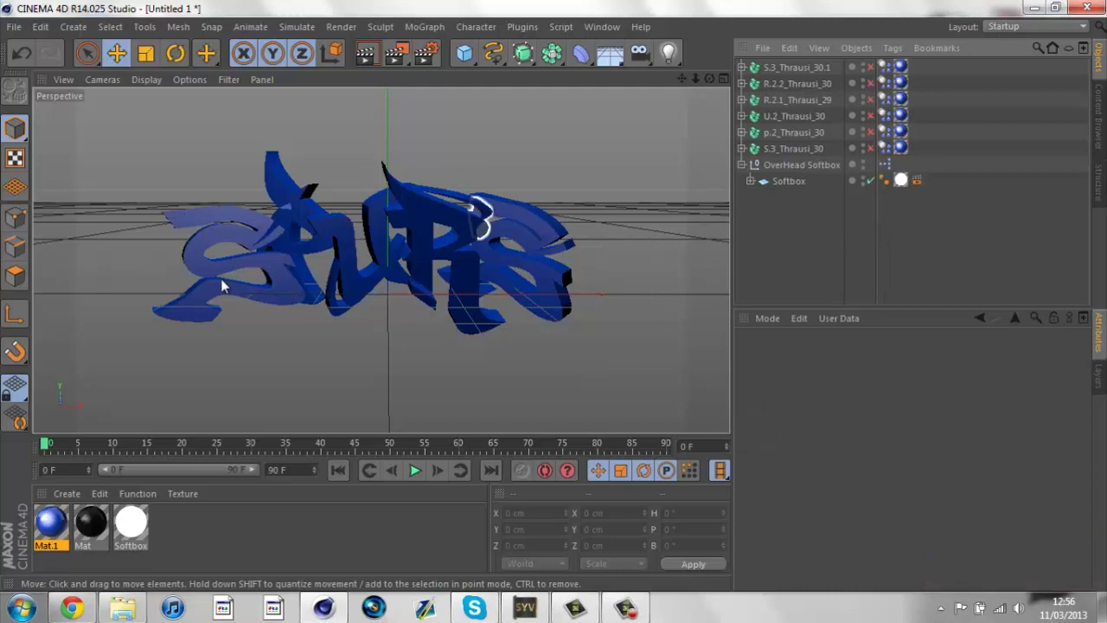
Step: Render a small test region over the letter R in the perspective view, and clear it after checking the material
{"action": "left_click", "coordinate": [396, 54]}
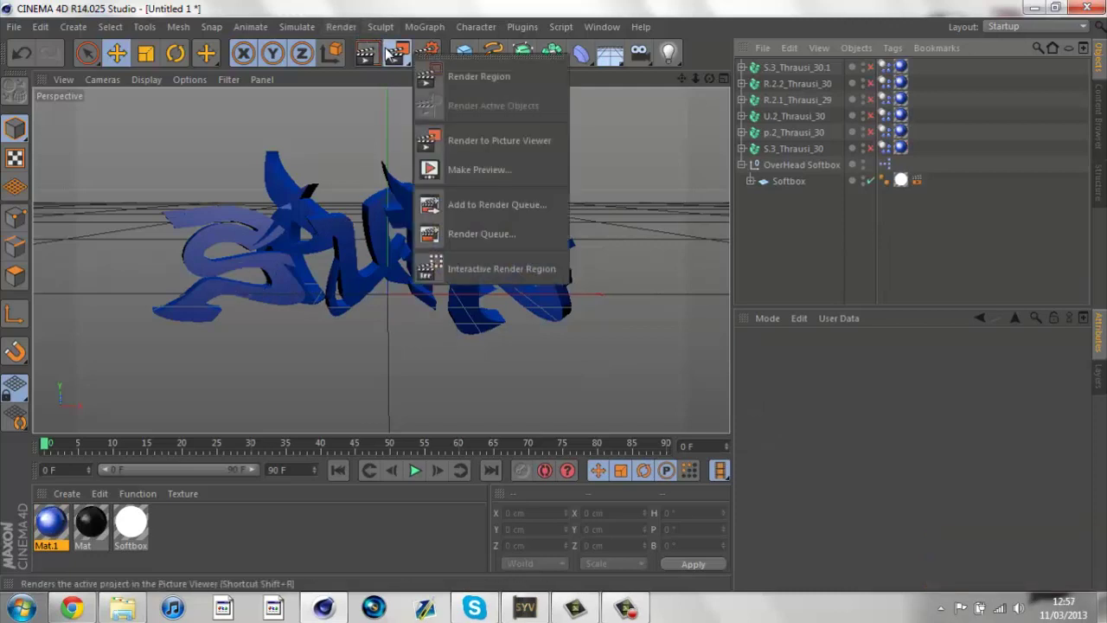
{"action": "left_click", "coordinate": [473, 79]}
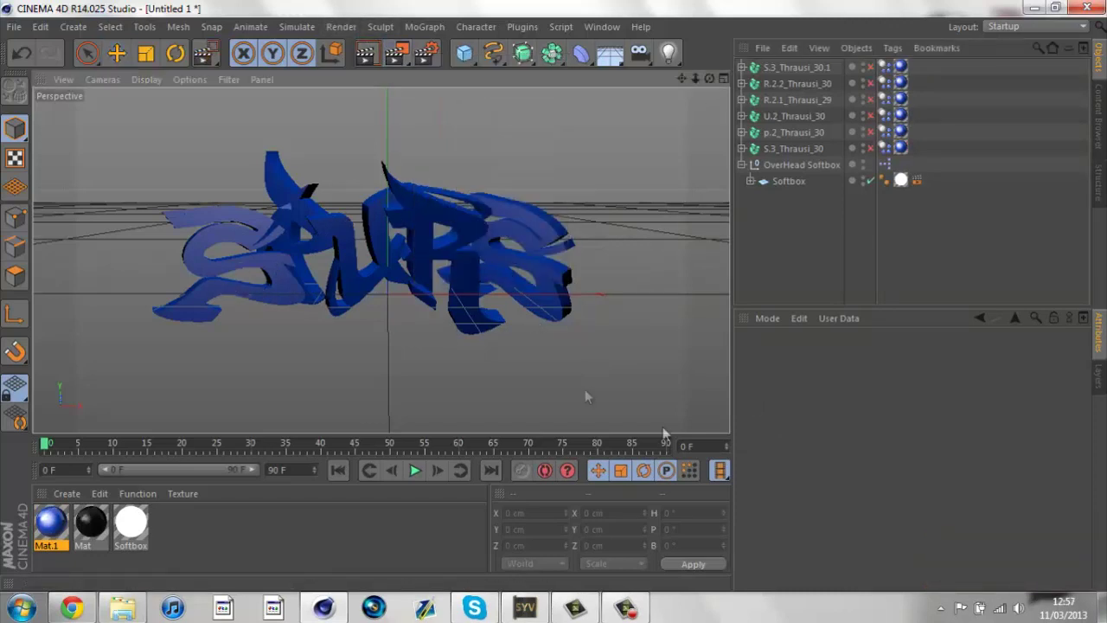
{"action": "left_click_drag", "start_coordinate": [584, 389], "coordinate": [590, 394]}
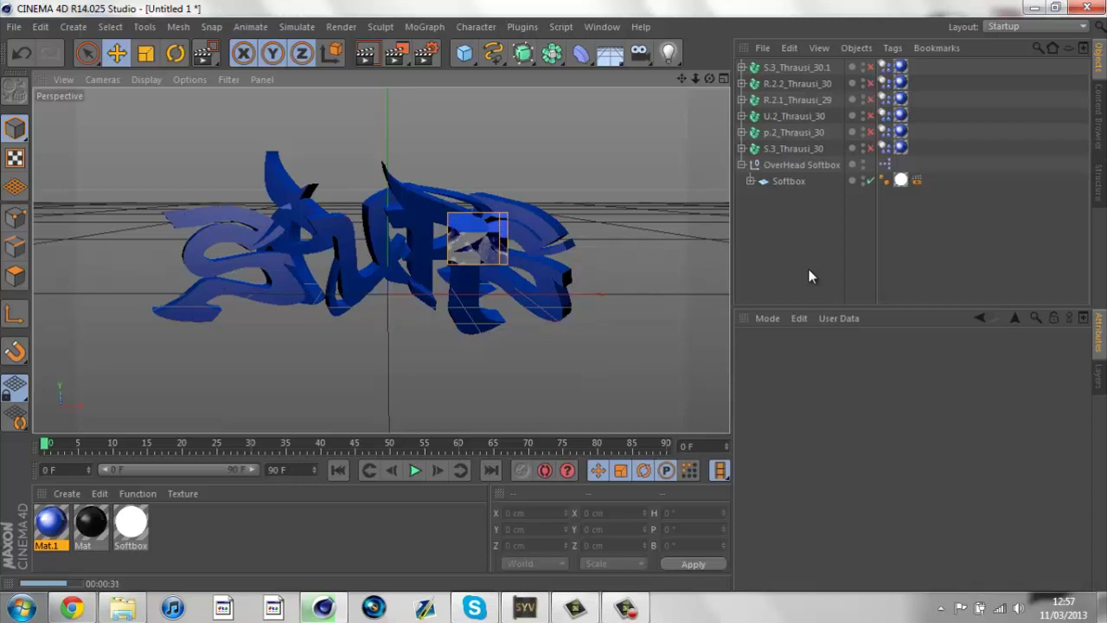
{"action": "left_click", "coordinate": [596, 273]}
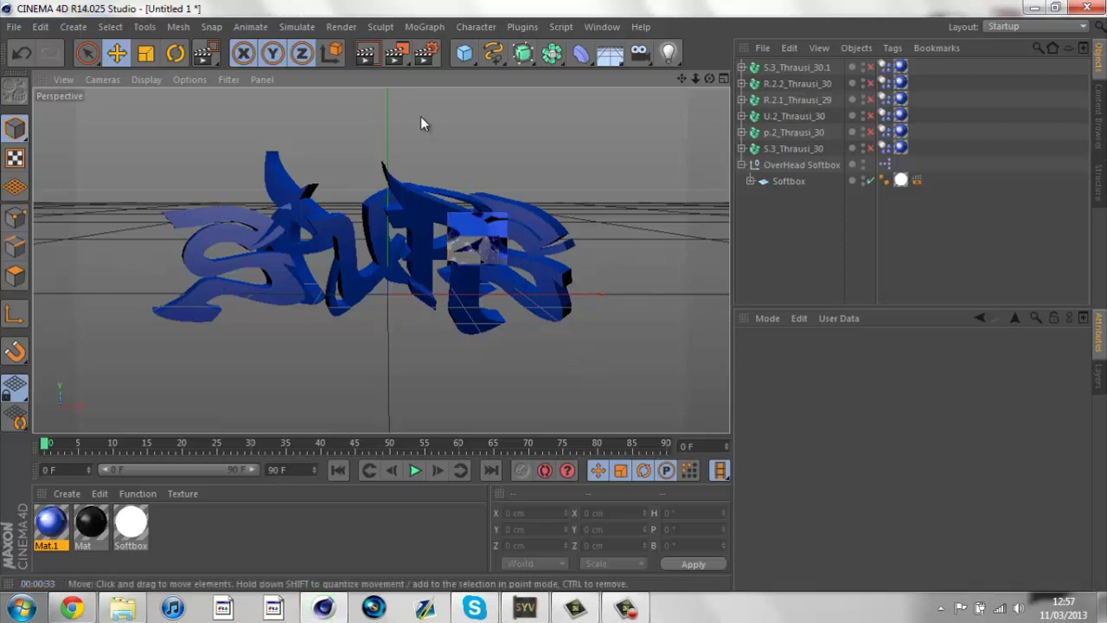
{"action": "left_click", "coordinate": [116, 54]}
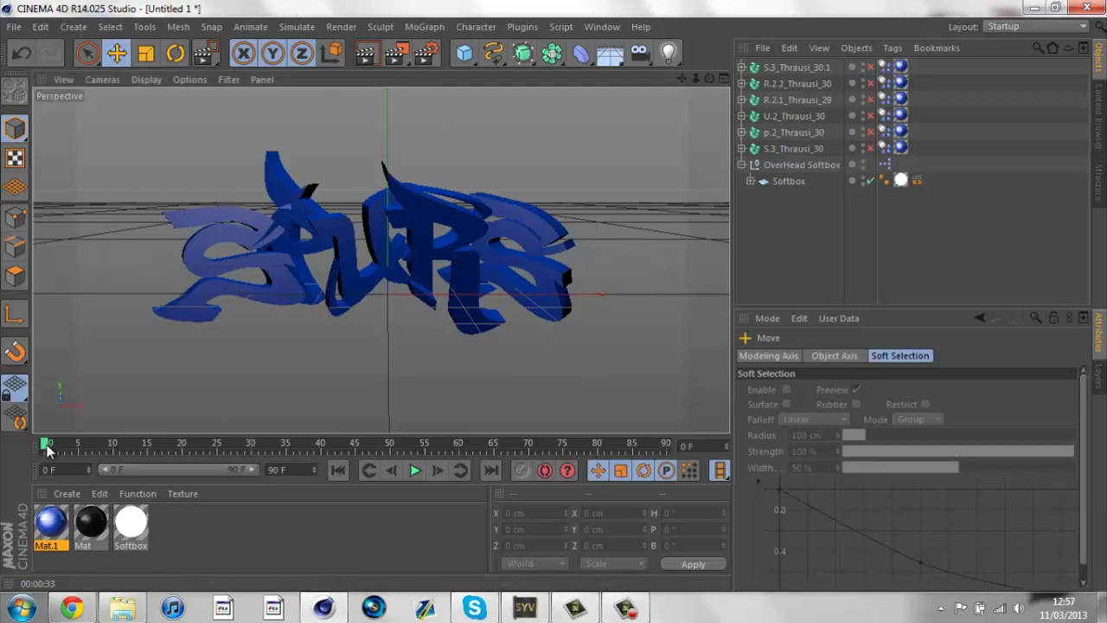
Step: Scrub the fracture animation to frame 50 and back, leaving it at frame 3
{"action": "left_click_drag", "start_coordinate": [48, 447], "coordinate": [391, 449]}
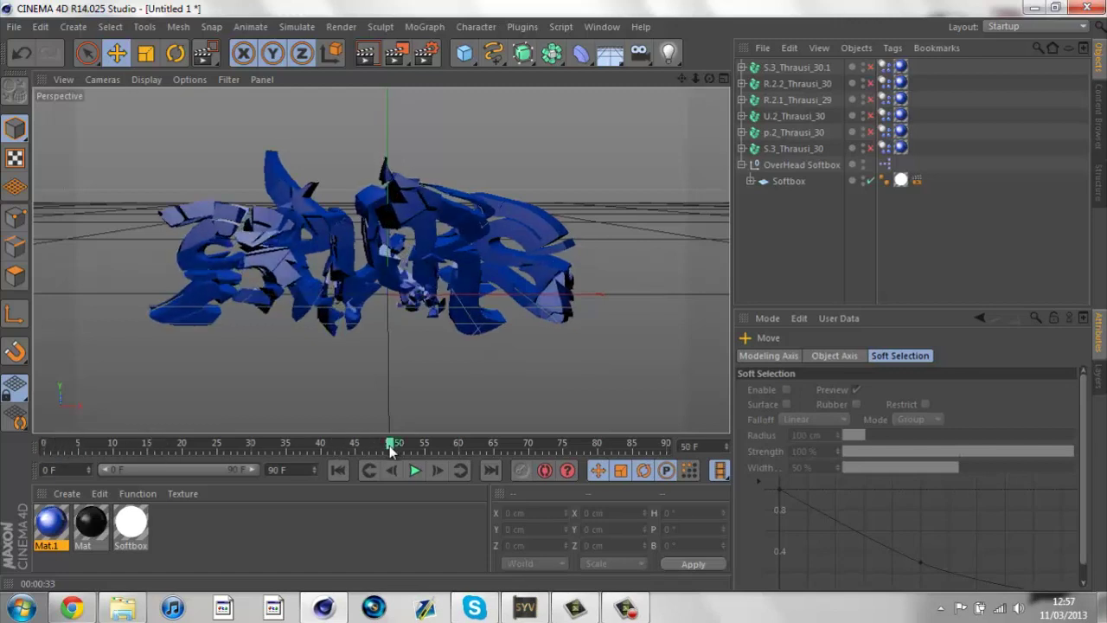
{"action": "left_click_drag", "start_coordinate": [390, 449], "coordinate": [65, 445]}
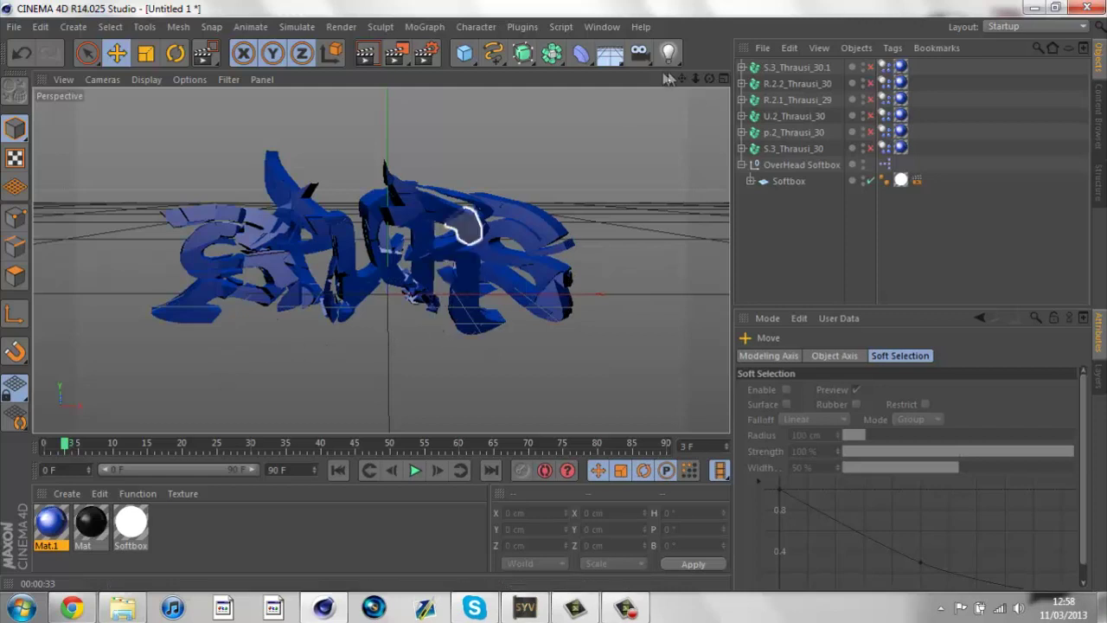
Step: Try to shift the U.2_Thrausi_30 fracture group slightly sideways and undo the move
{"action": "left_click_drag", "start_coordinate": [708, 80], "coordinate": [554, 295]}
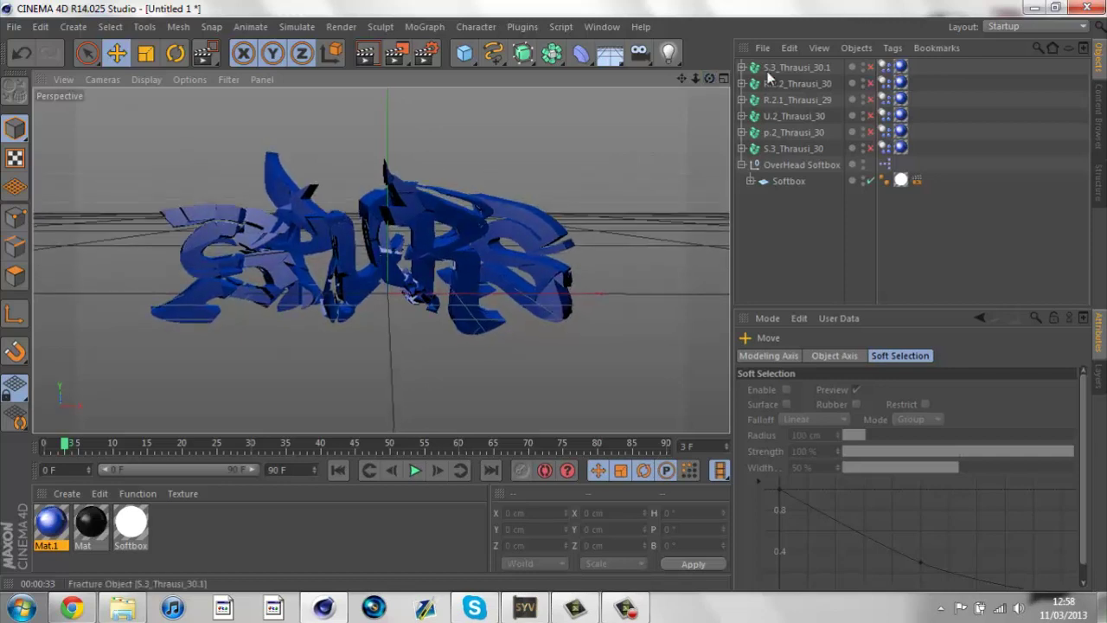
{"action": "left_click", "coordinate": [774, 67]}
{"action": "left_click", "coordinate": [774, 80]}
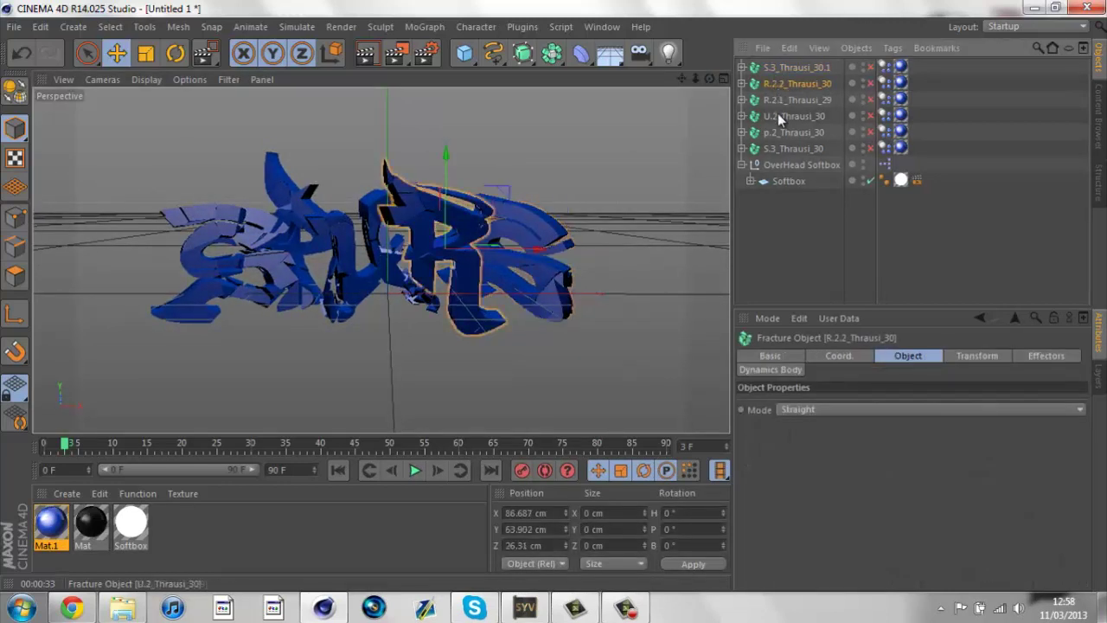
{"action": "left_click", "coordinate": [777, 116]}
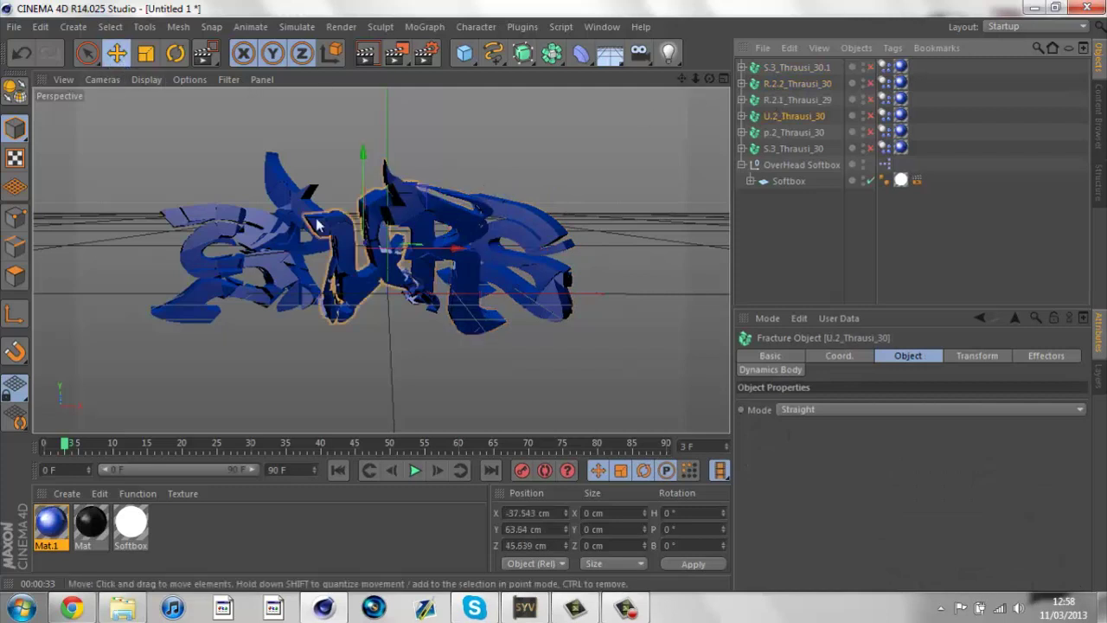
{"action": "left_click_drag", "start_coordinate": [390, 301], "coordinate": [377, 301]}
{"action": "key", "text": "ctrl+z"}
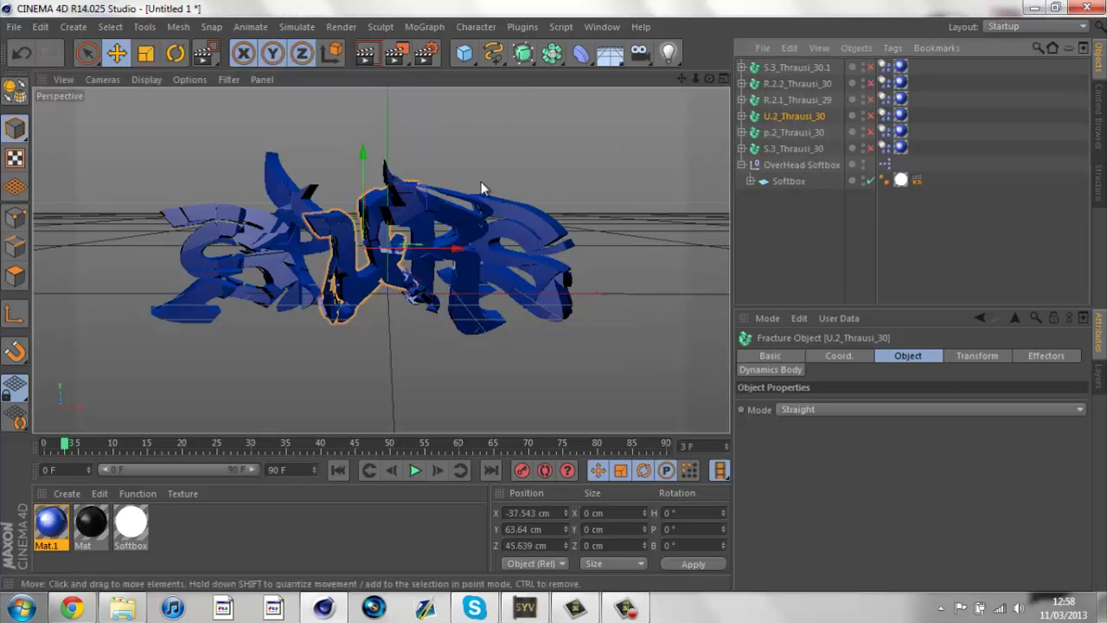
Step: Angle the perspective view slightly for the final shot and review the render's output and save settings
{"action": "left_click_drag", "start_coordinate": [554, 296], "coordinate": [555, 295], "text": "alt"}
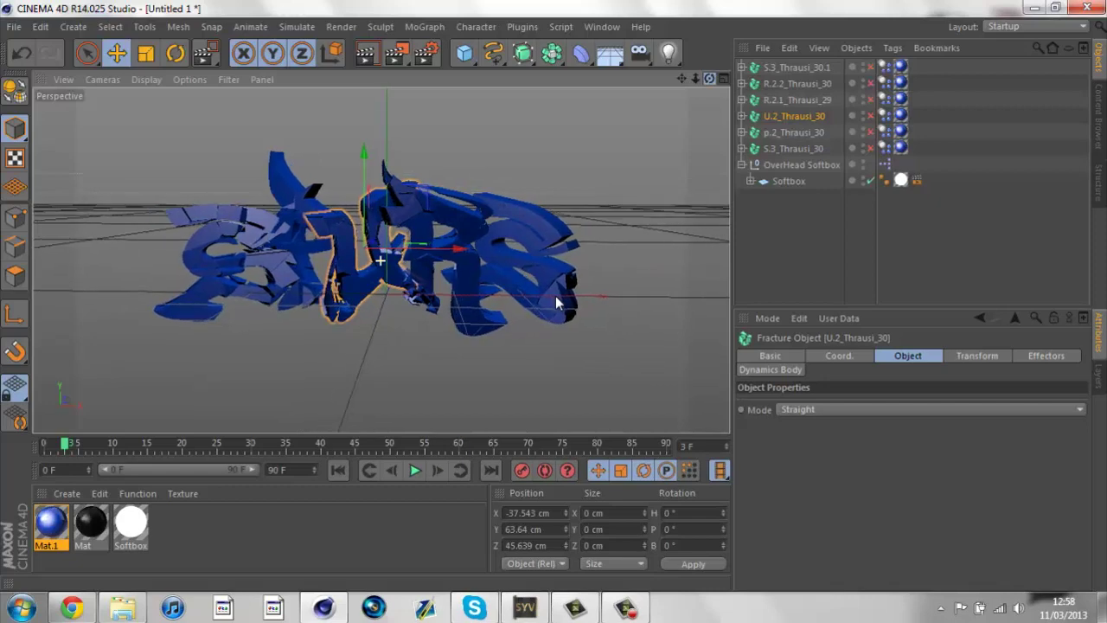
{"action": "left_click", "coordinate": [425, 53]}
{"action": "left_click", "coordinate": [131, 70]}
{"action": "left_click", "coordinate": [133, 80]}
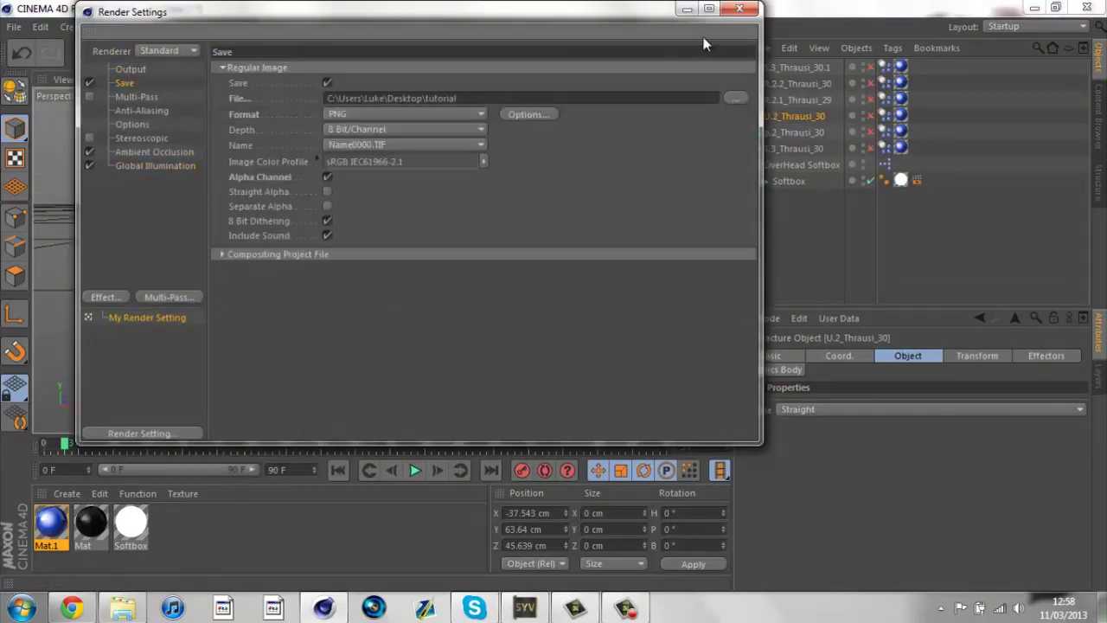
{"action": "left_click", "coordinate": [739, 8]}
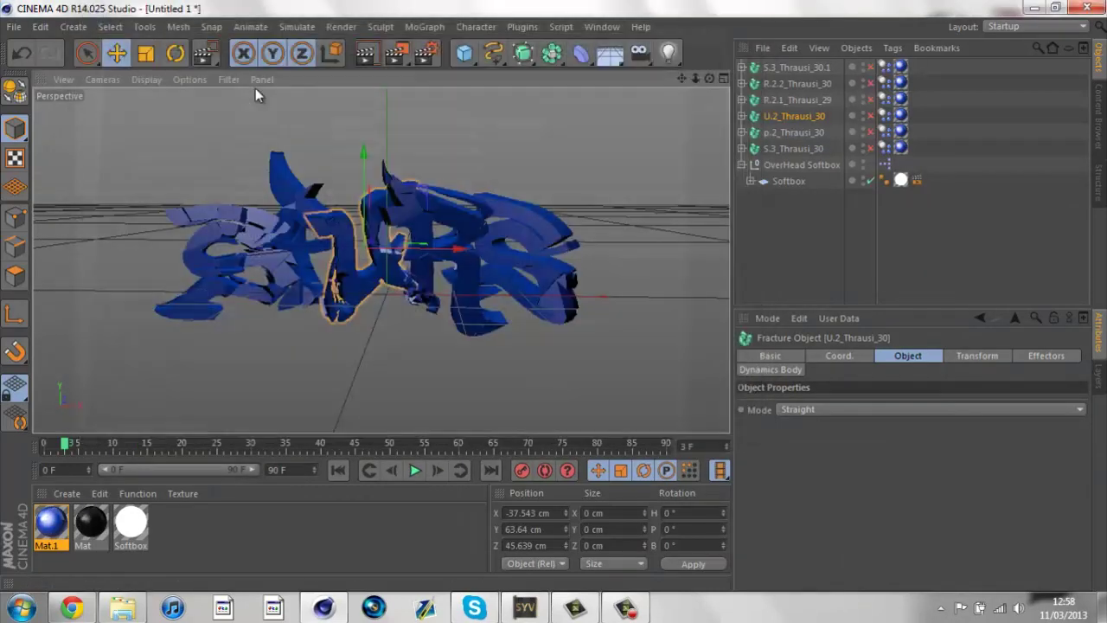
Step: Render the current frame to the Picture Viewer and zoom the preview out to 27% to show the whole image
{"action": "left_click", "coordinate": [395, 53]}
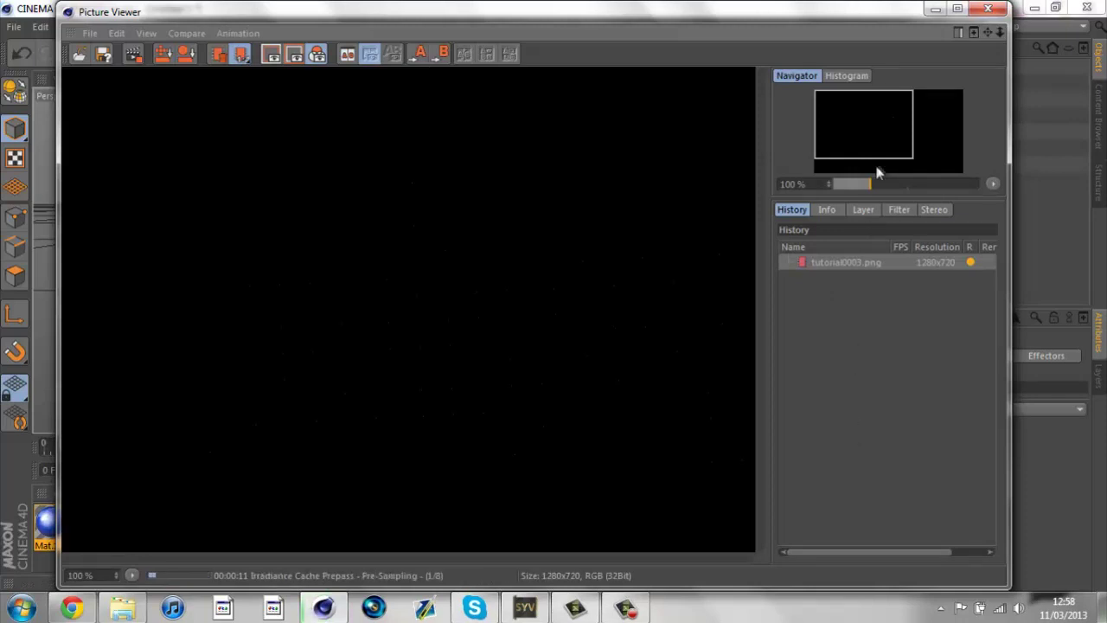
{"action": "left_click_drag", "start_coordinate": [865, 185], "coordinate": [852, 184]}
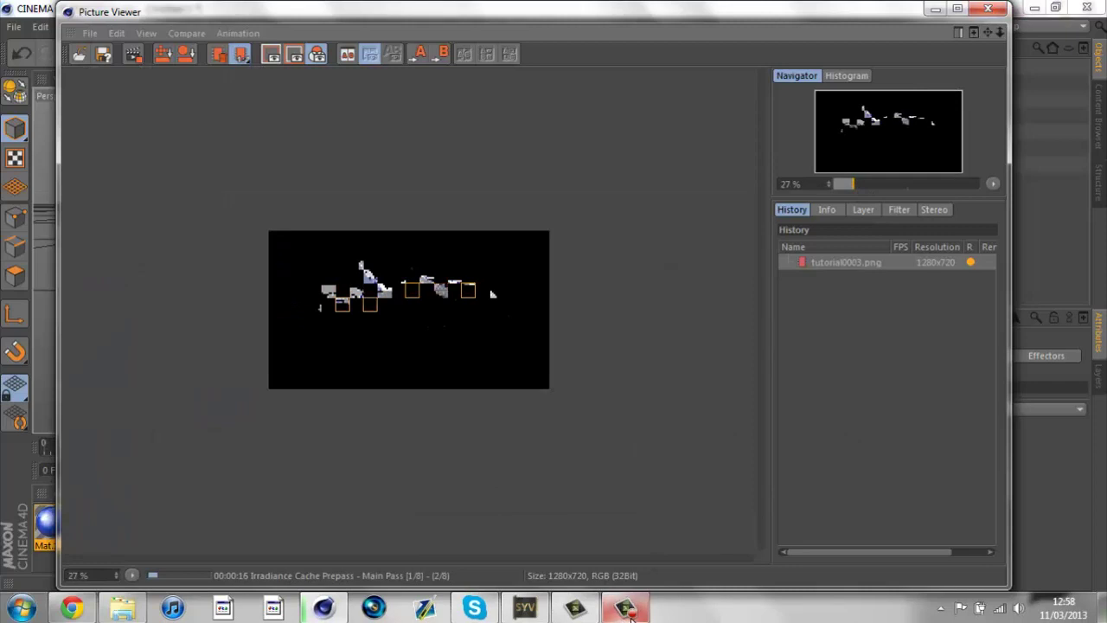
{"action": "mouse_move", "coordinate": [630, 616]}
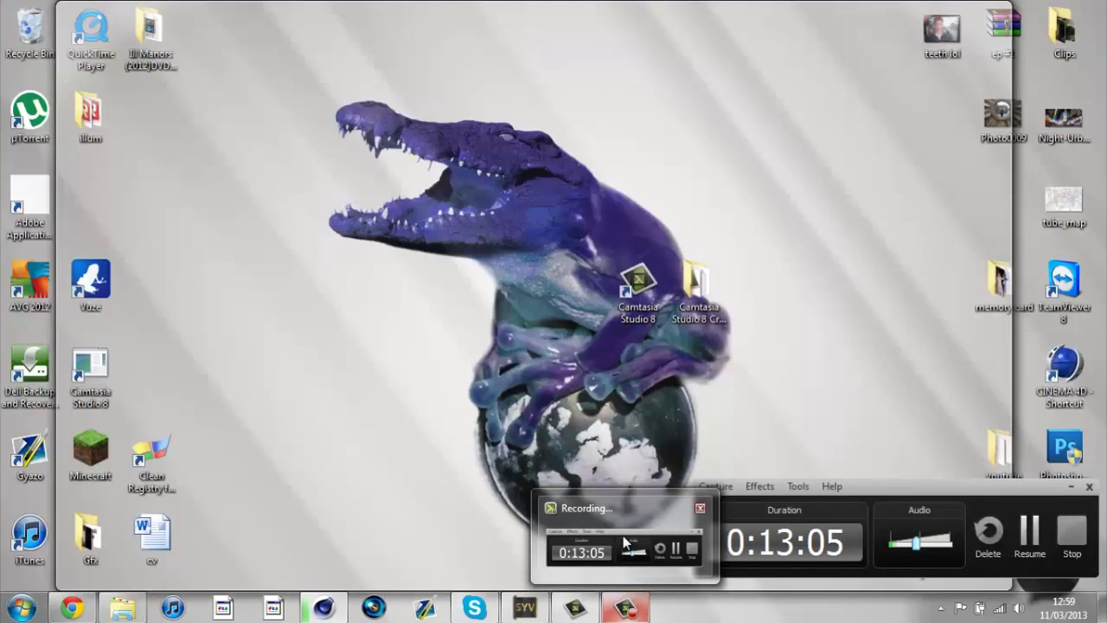
{"action": "left_click", "coordinate": [623, 535]}
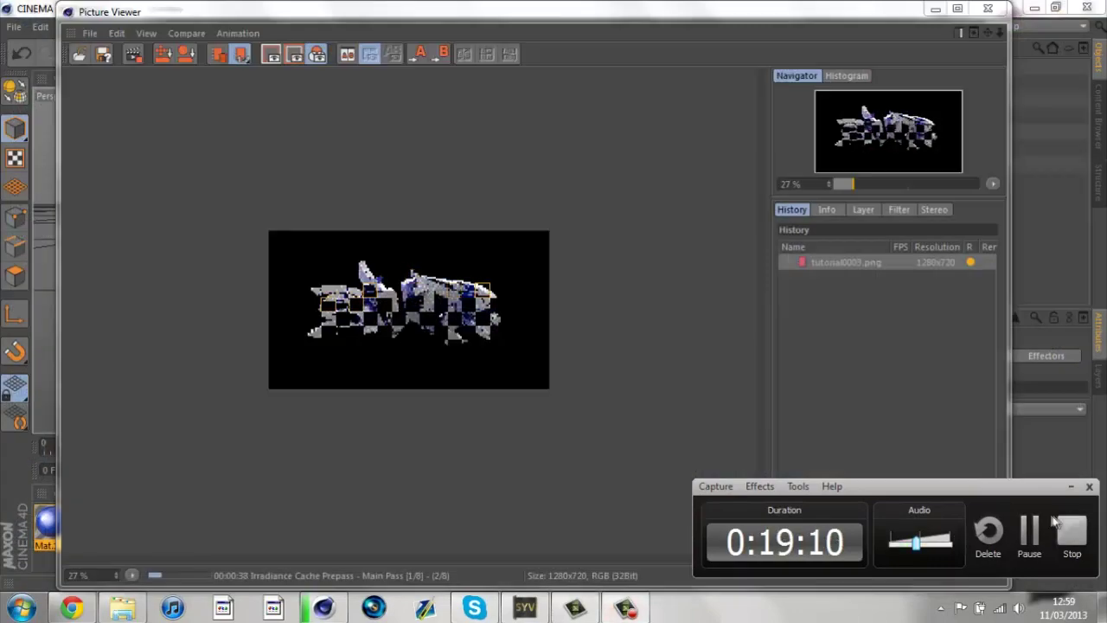